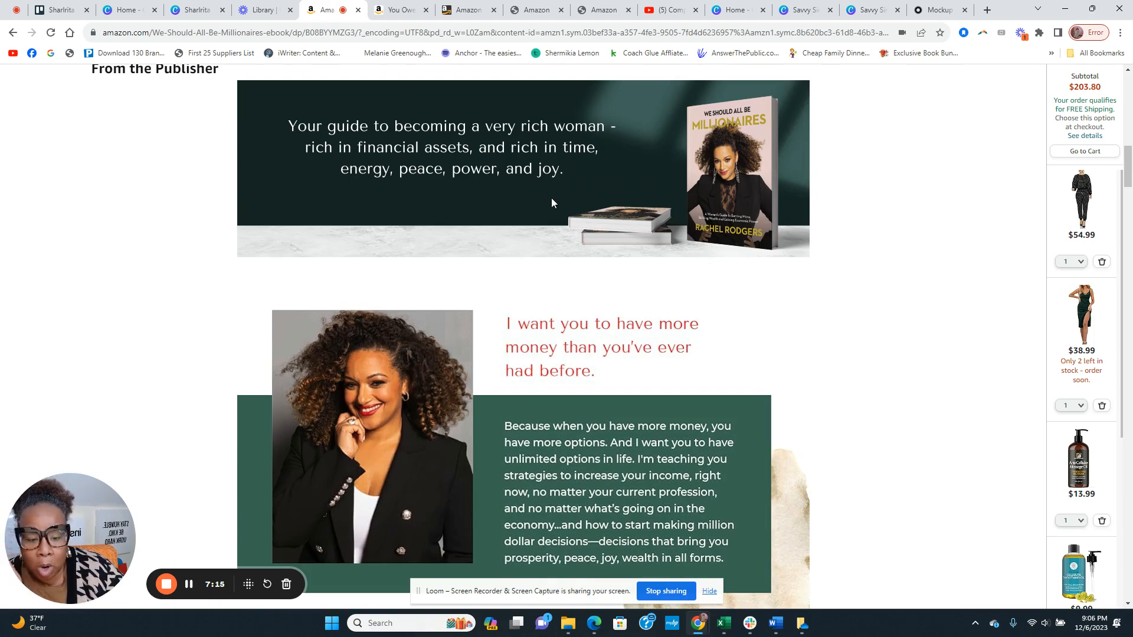
- Examine the From the Publisher banner and author section on the We Should All Be Millionaires Amazon page
scroll(551, 197, down, 2)
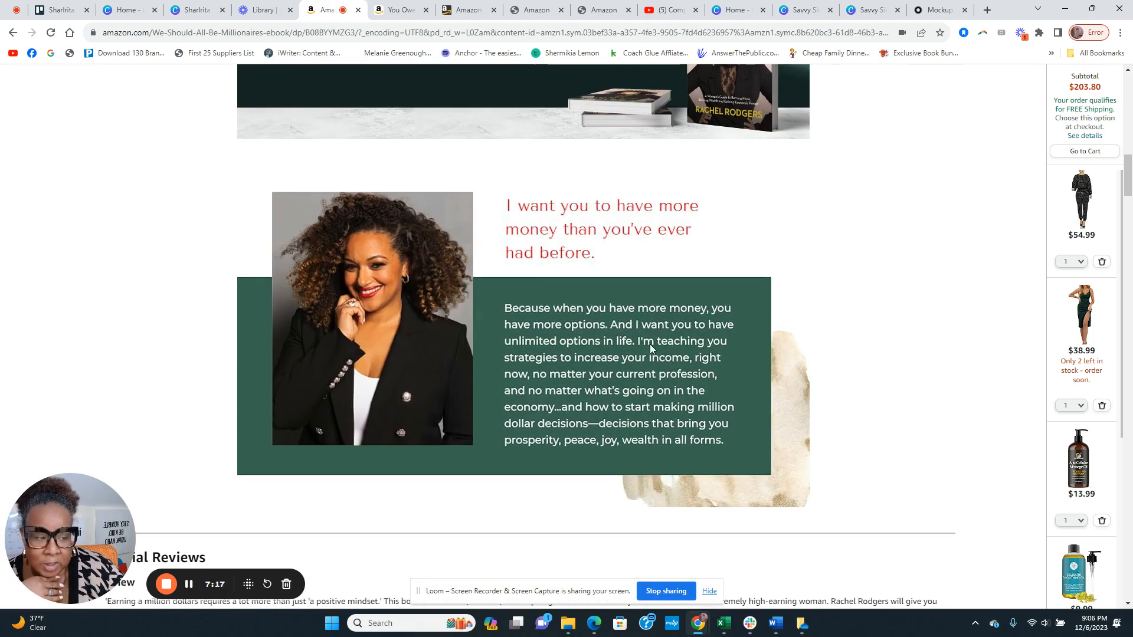
scroll(734, 417, up, 1)
scroll(734, 417, down, 2)
scroll(735, 403, up, 3)
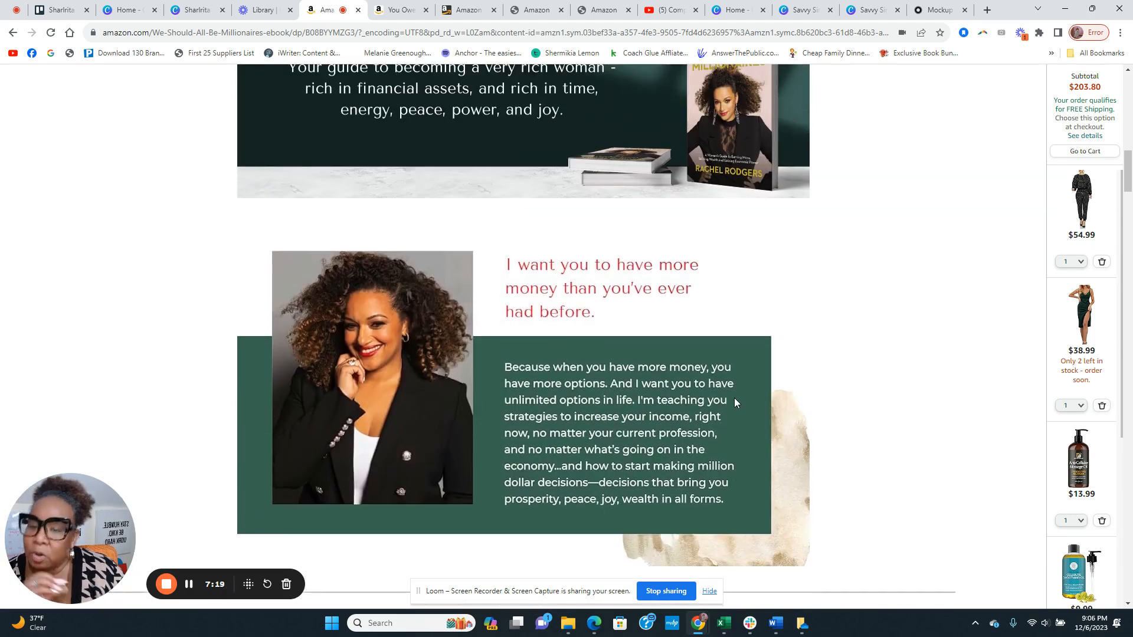
scroll(732, 399, up, 1)
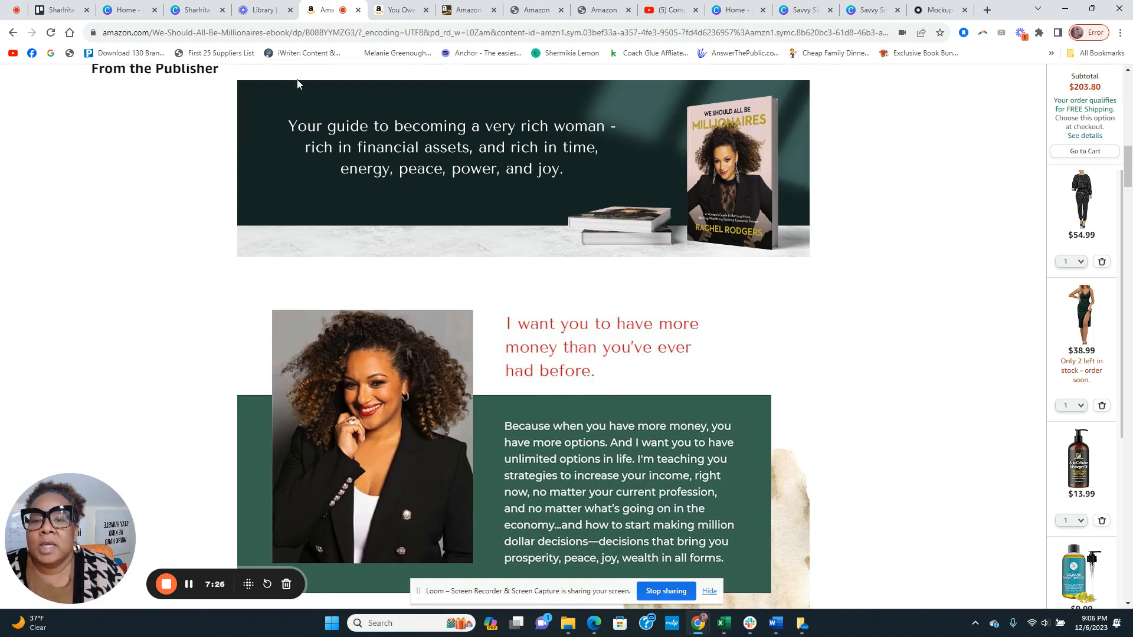
- Open the Amazon page of the book You Owe You and go to its From the Publisher section
click(394, 11)
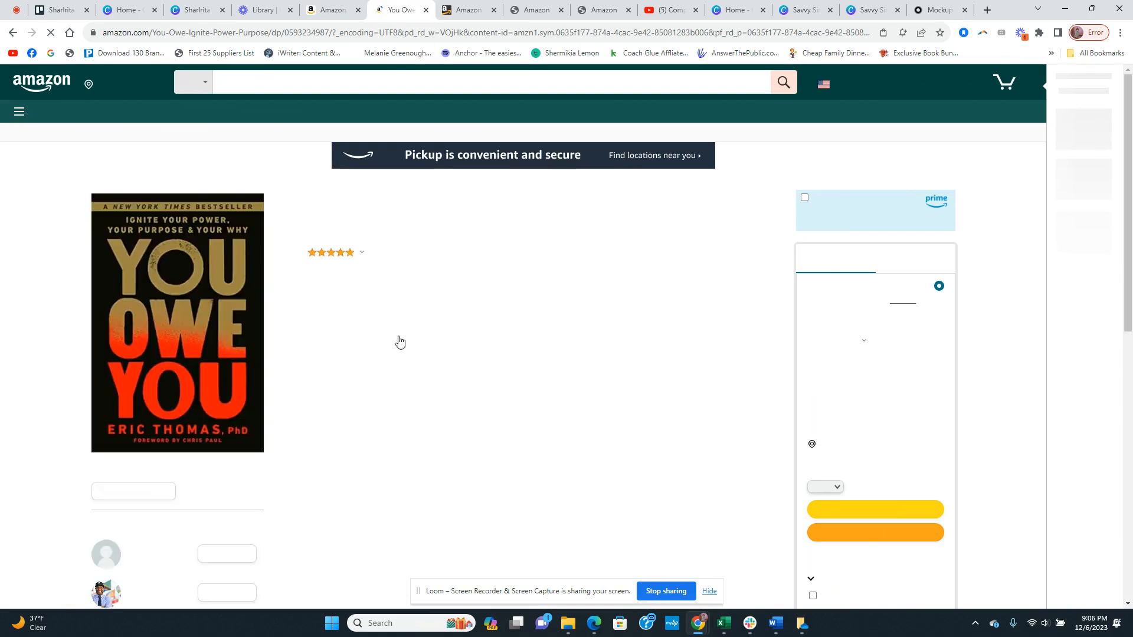
scroll(389, 282, up, 20)
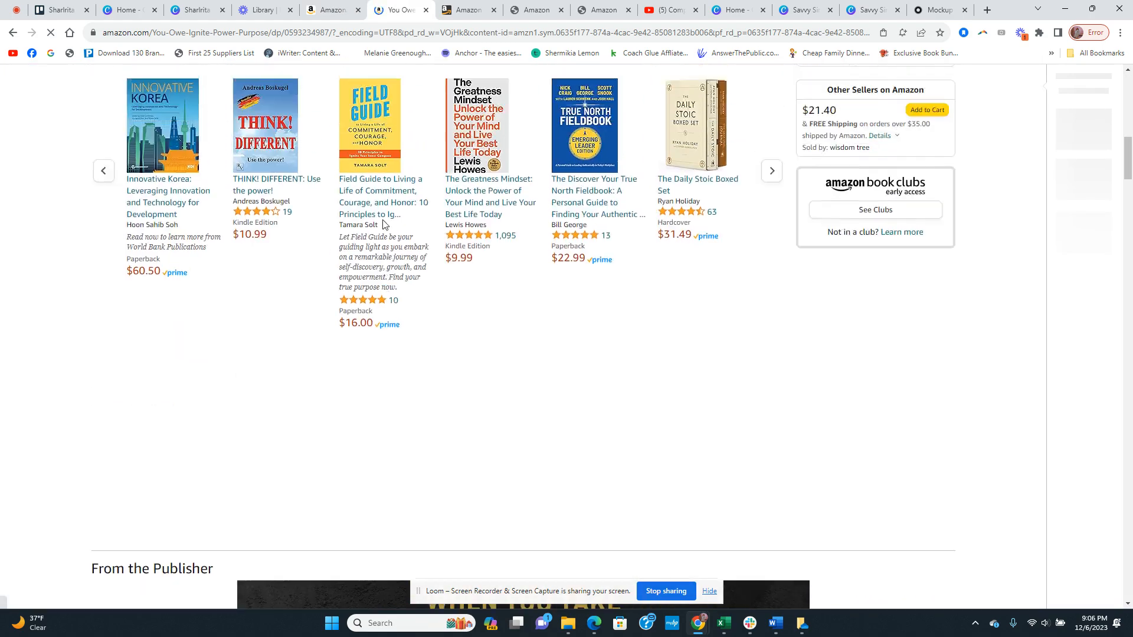
scroll(264, 262, up, 5)
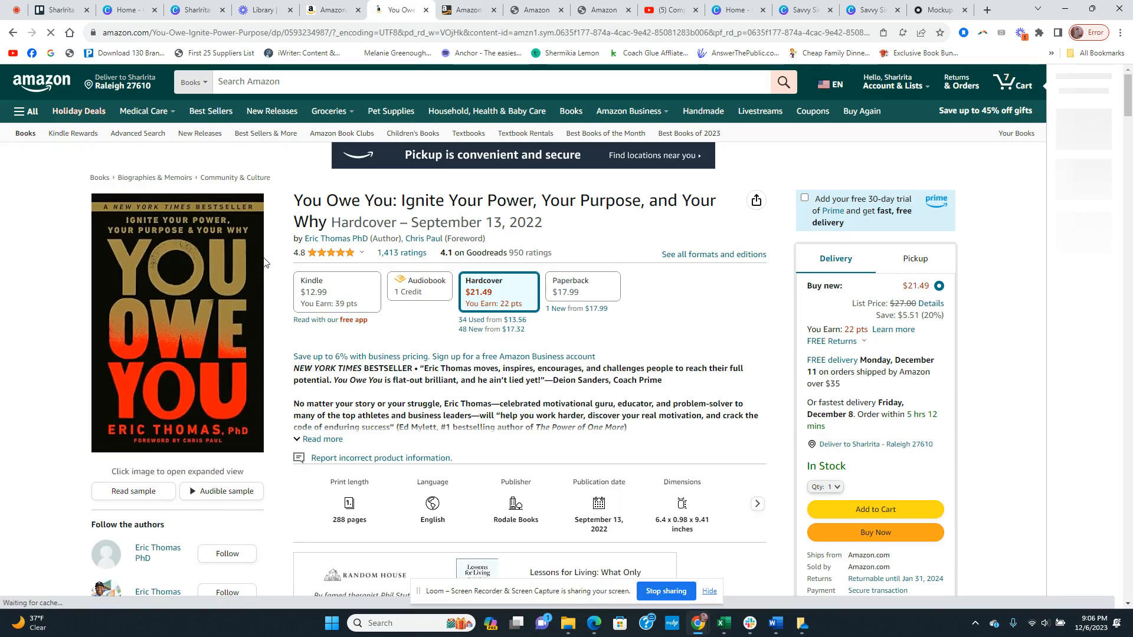
scroll(264, 262, down, 1)
scroll(264, 261, up, 1)
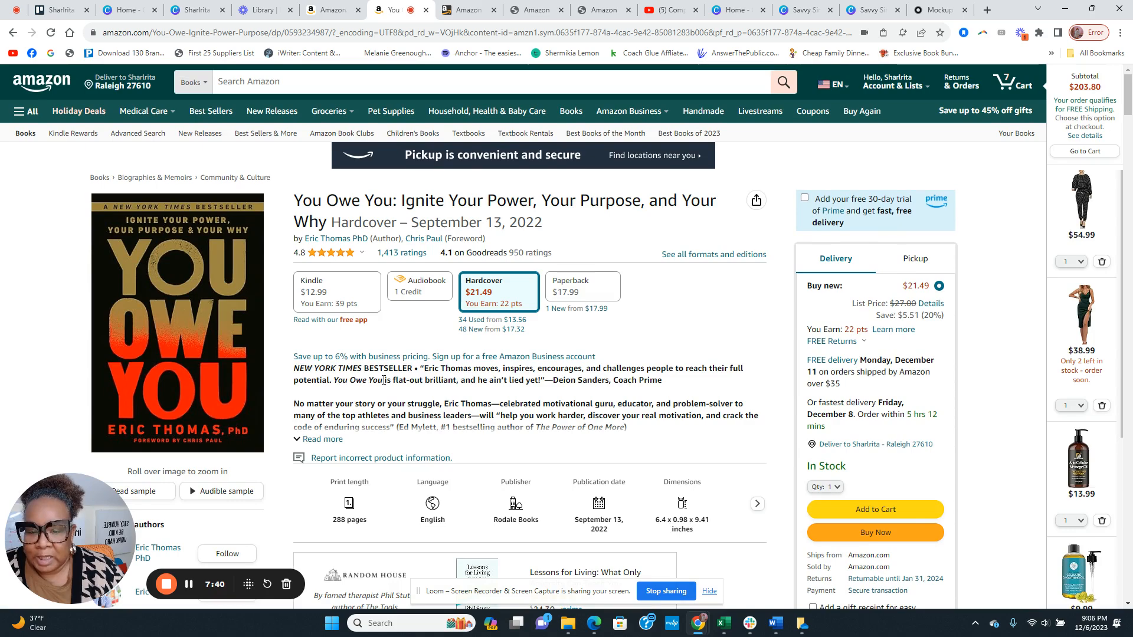
scroll(383, 380, down, 9)
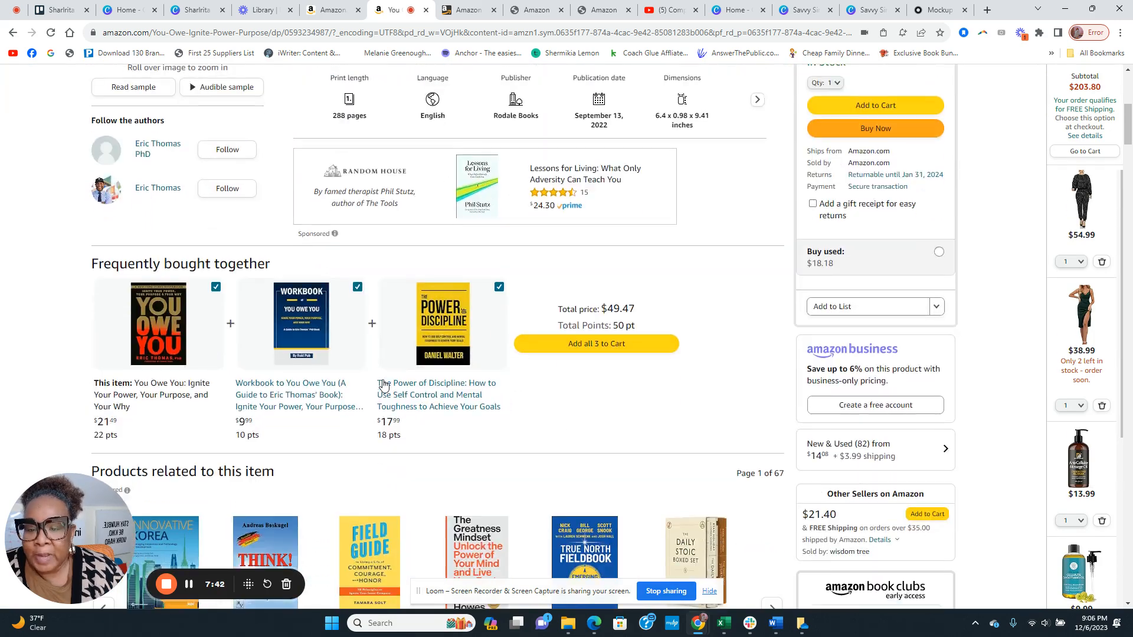
scroll(383, 384, down, 12)
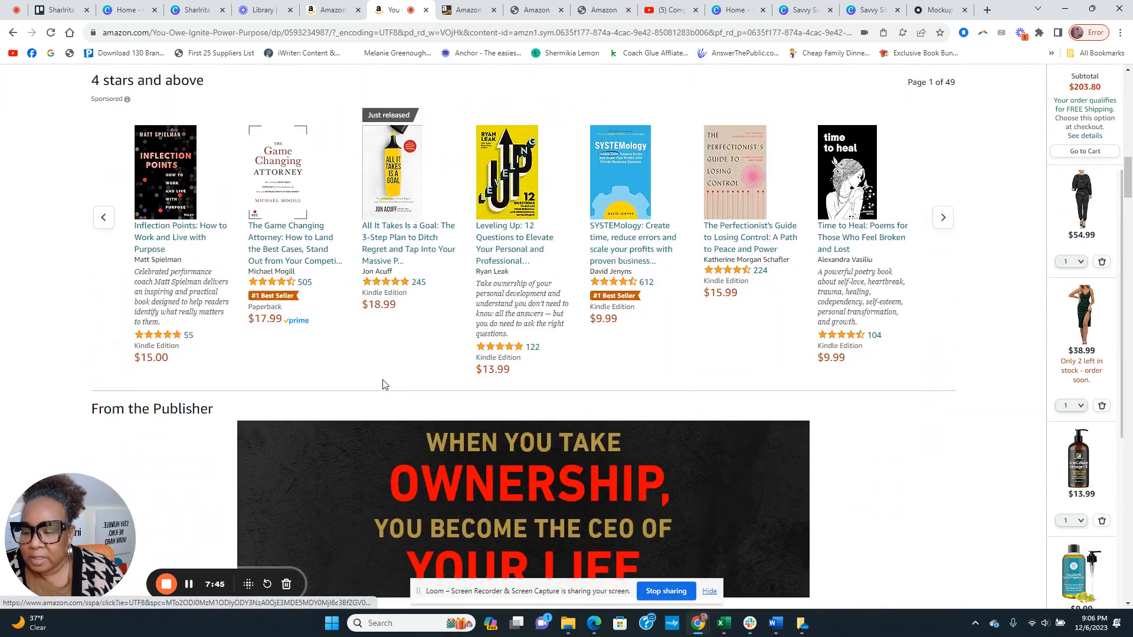
scroll(382, 383, down, 4)
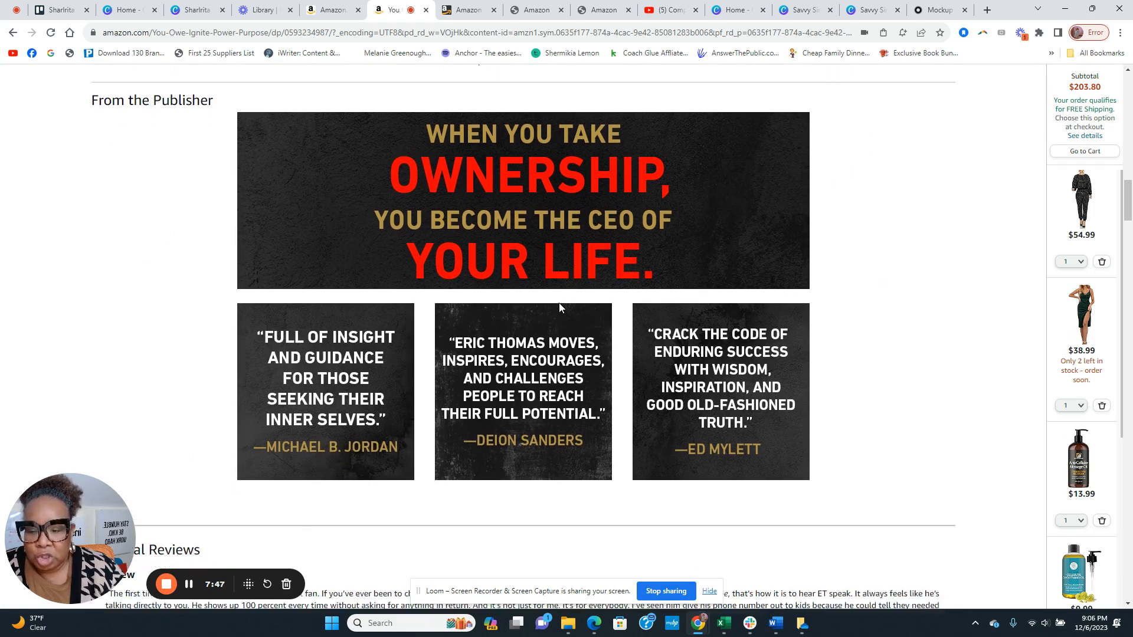
- Examine the ownership banner and the three endorsement quote tiles in the You Owe You publisher section
scroll(545, 314, up, 1)
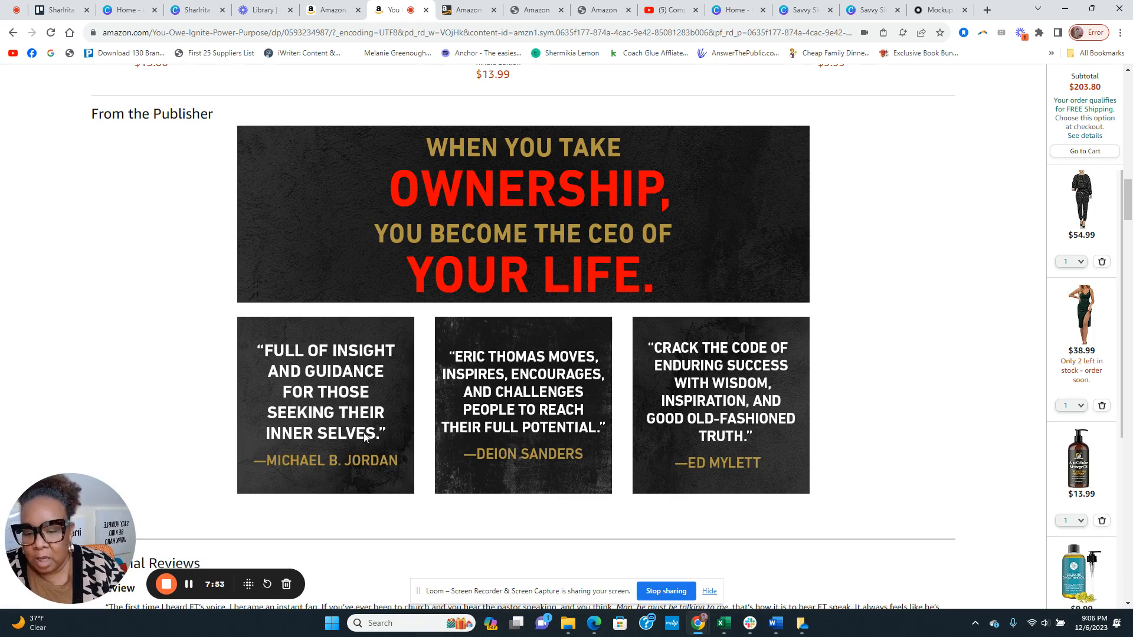
scroll(321, 387, up, 1)
scroll(331, 436, down, 1)
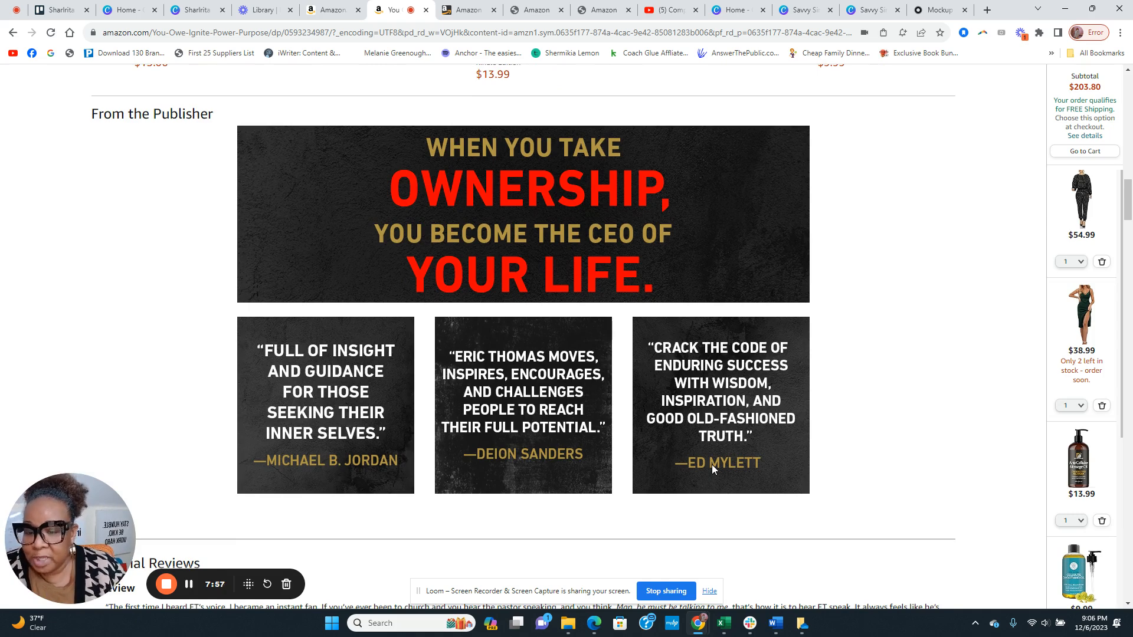
scroll(531, 369, up, 1)
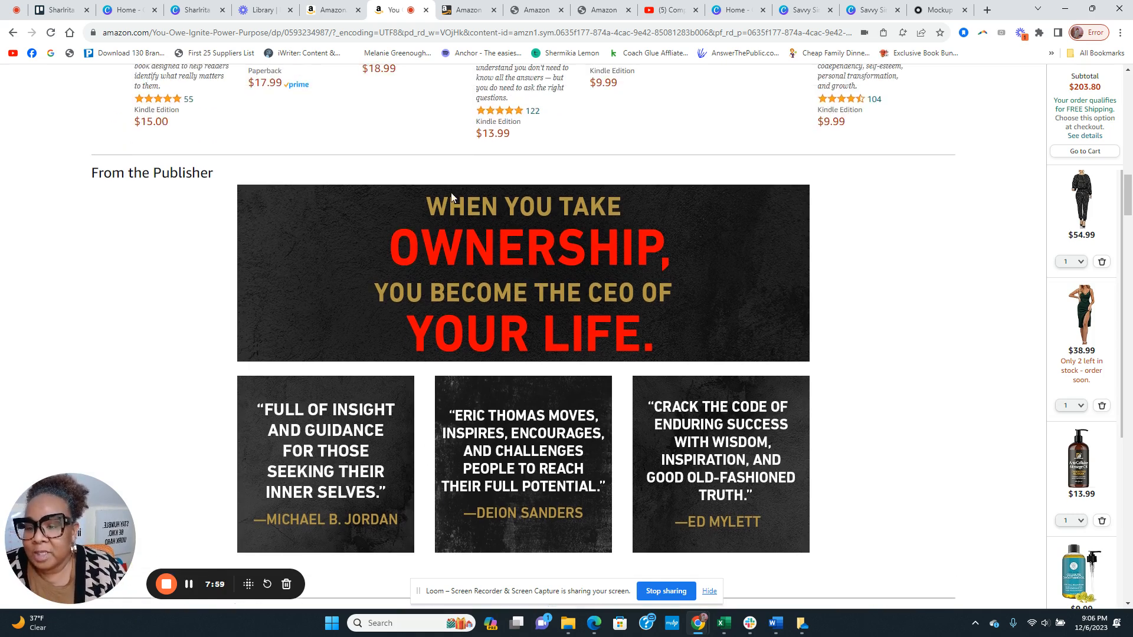
scroll(317, 332, down, 2)
scroll(317, 333, up, 2)
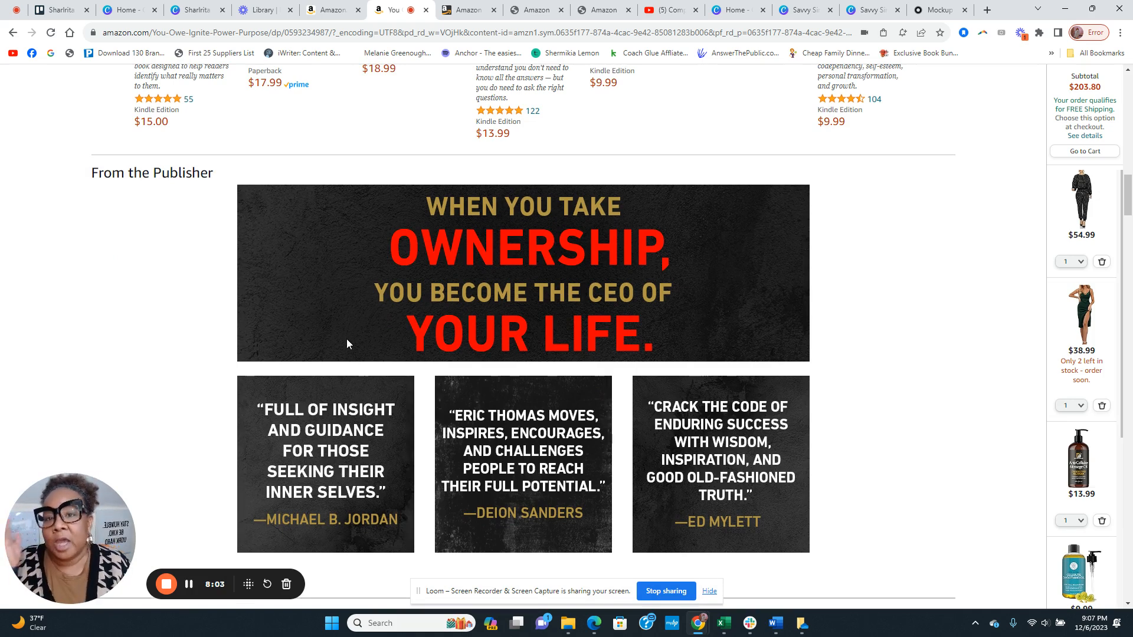
click(466, 16)
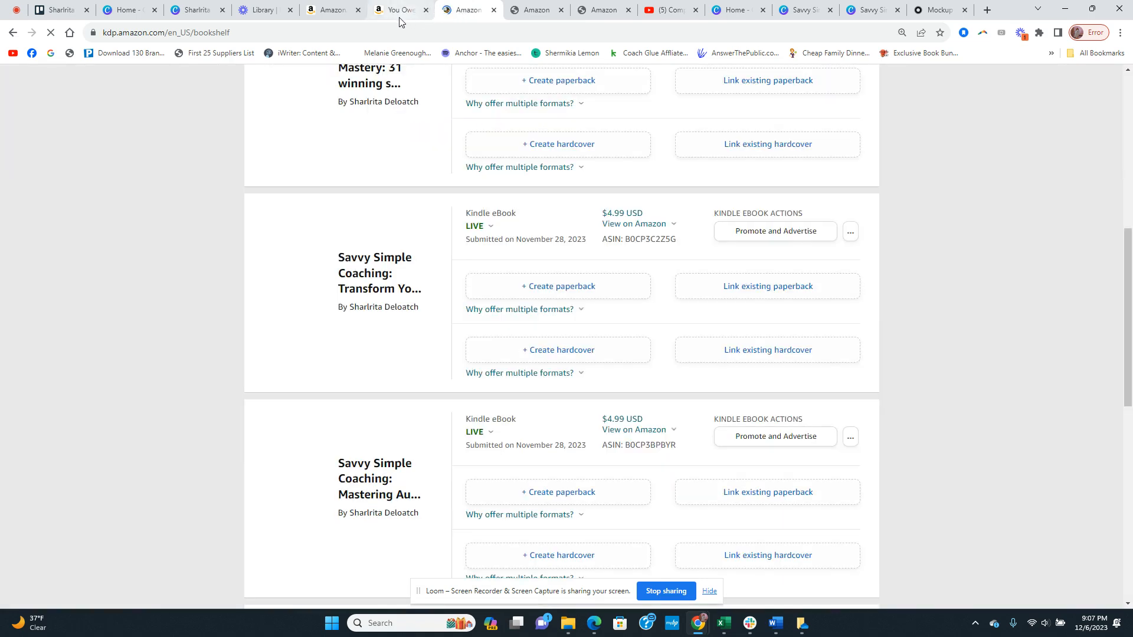
click(398, 13)
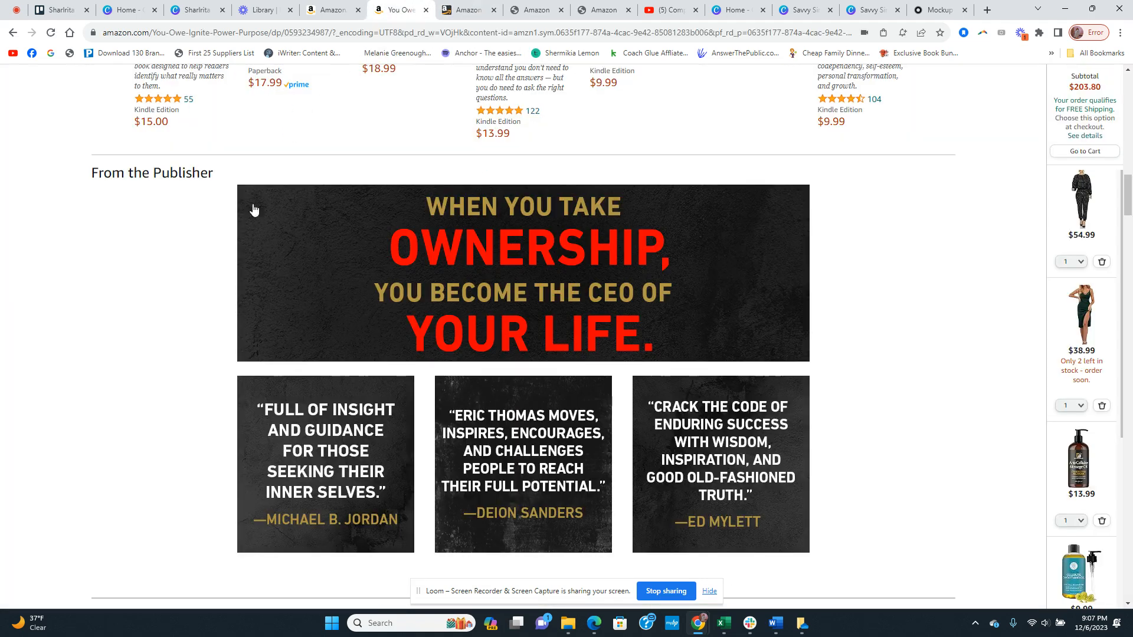
scroll(239, 200, up, 3)
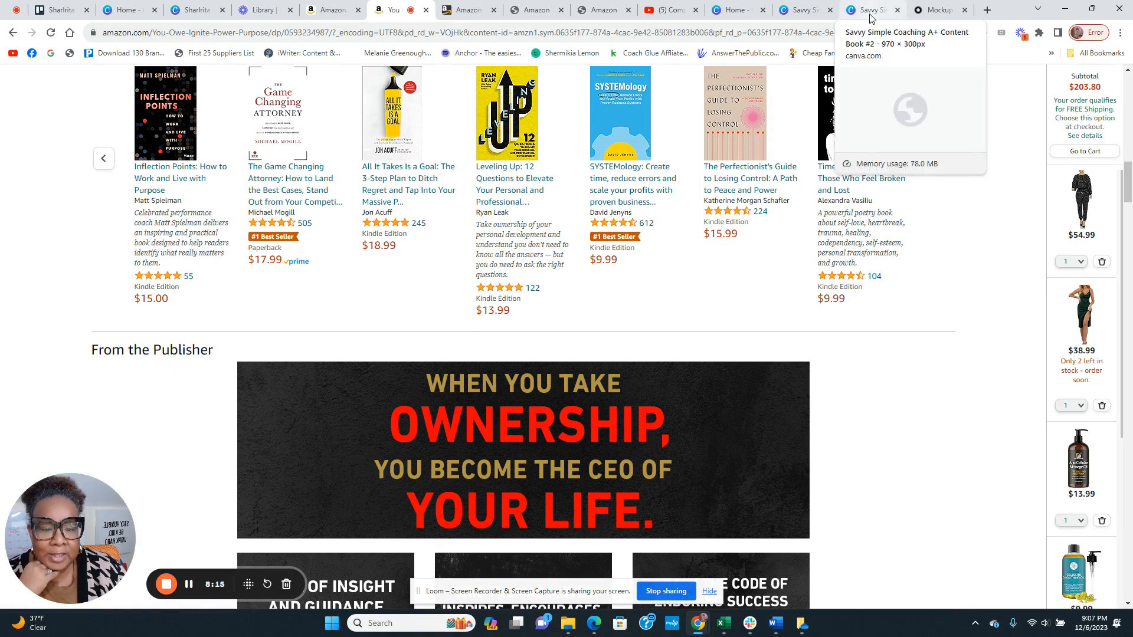
- Switch to the Canva design Savvy Simple Coaching A+ Content Book #2 and show page 1 with the side panel collapsed
click(869, 18)
scroll(765, 355, up, 5)
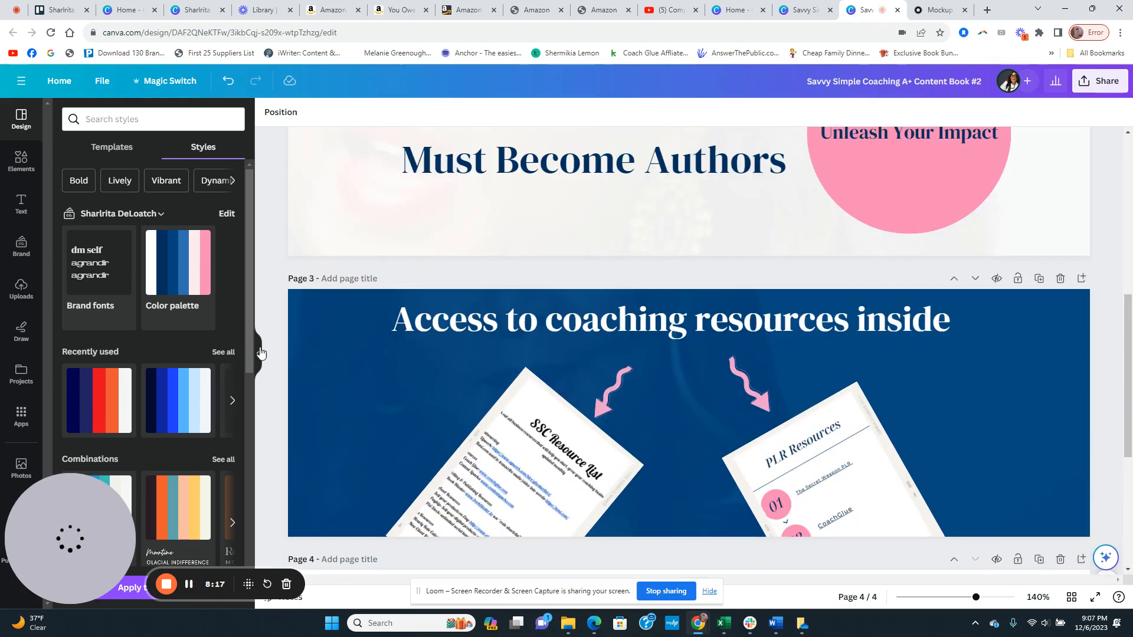
click(260, 352)
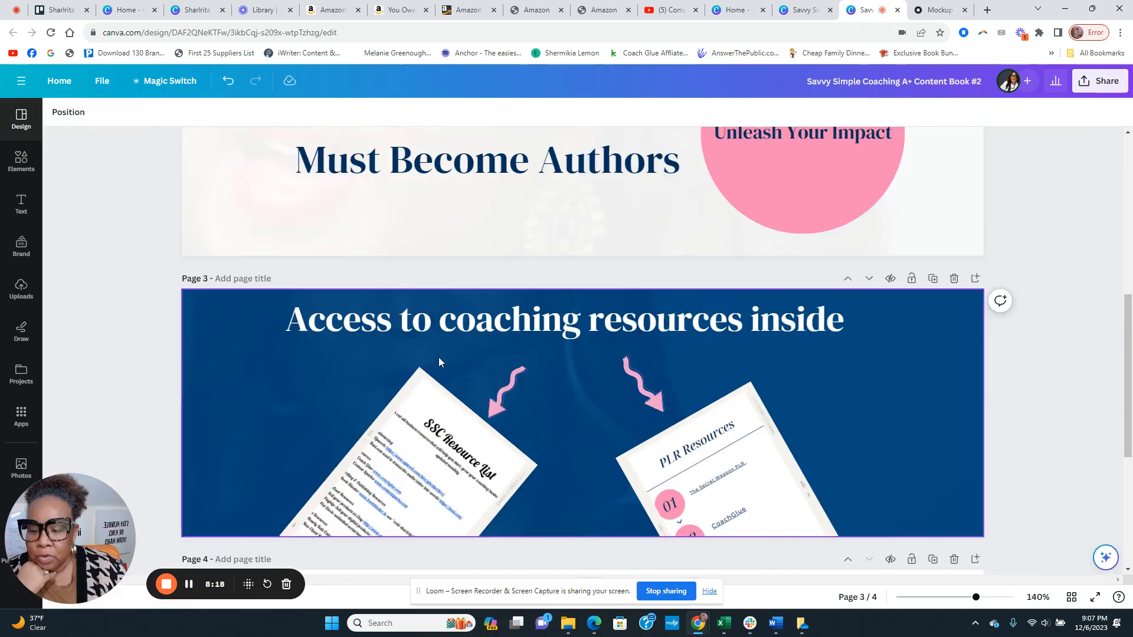
scroll(526, 335, up, 6)
scroll(527, 335, up, 2)
click(525, 328)
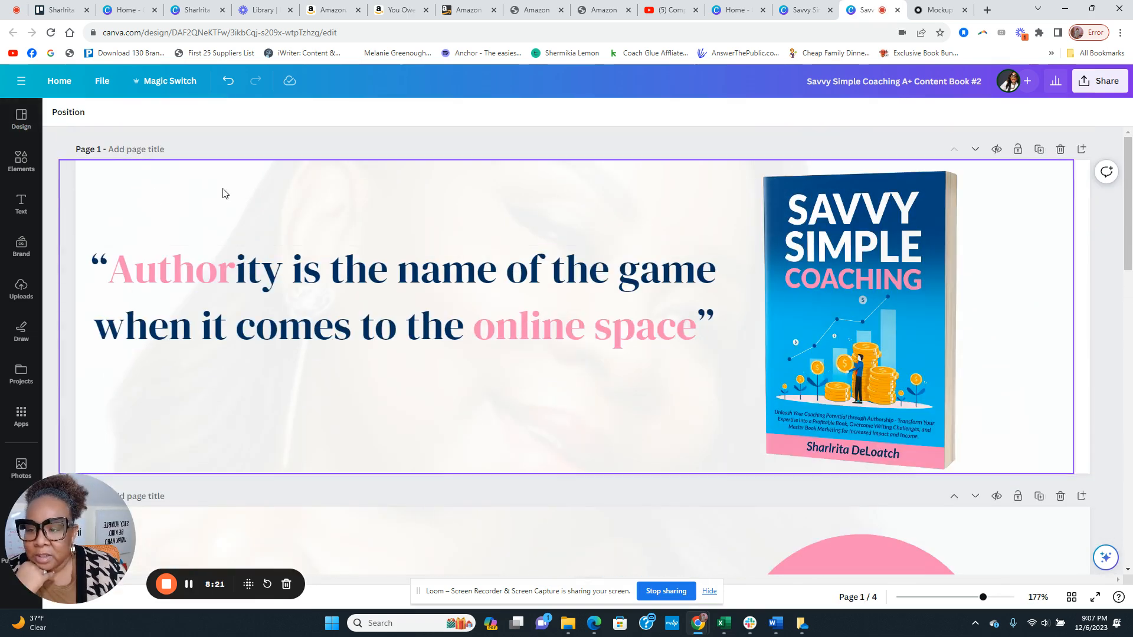
- Check the custom size dimensions of the Book #2 design with Magic Switch
click(159, 83)
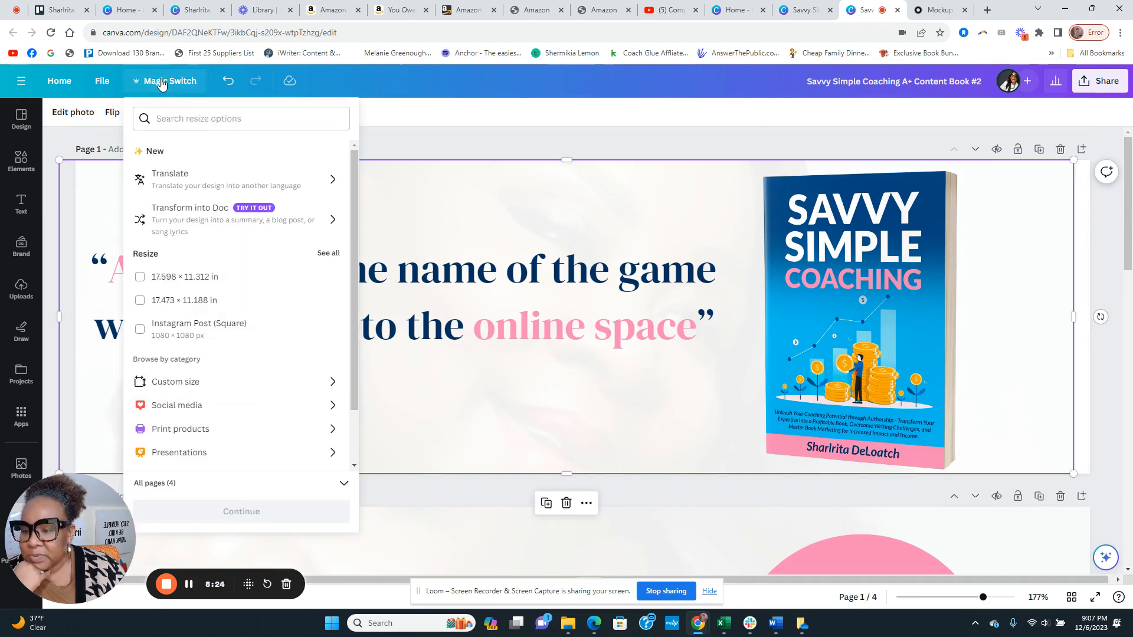
click(193, 384)
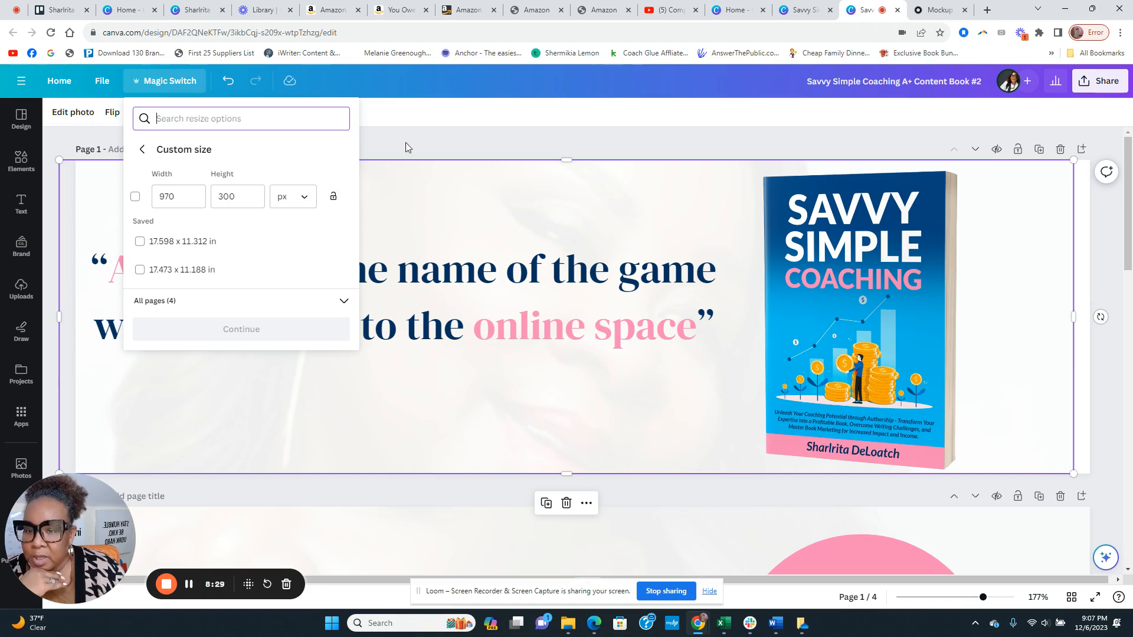
click(386, 137)
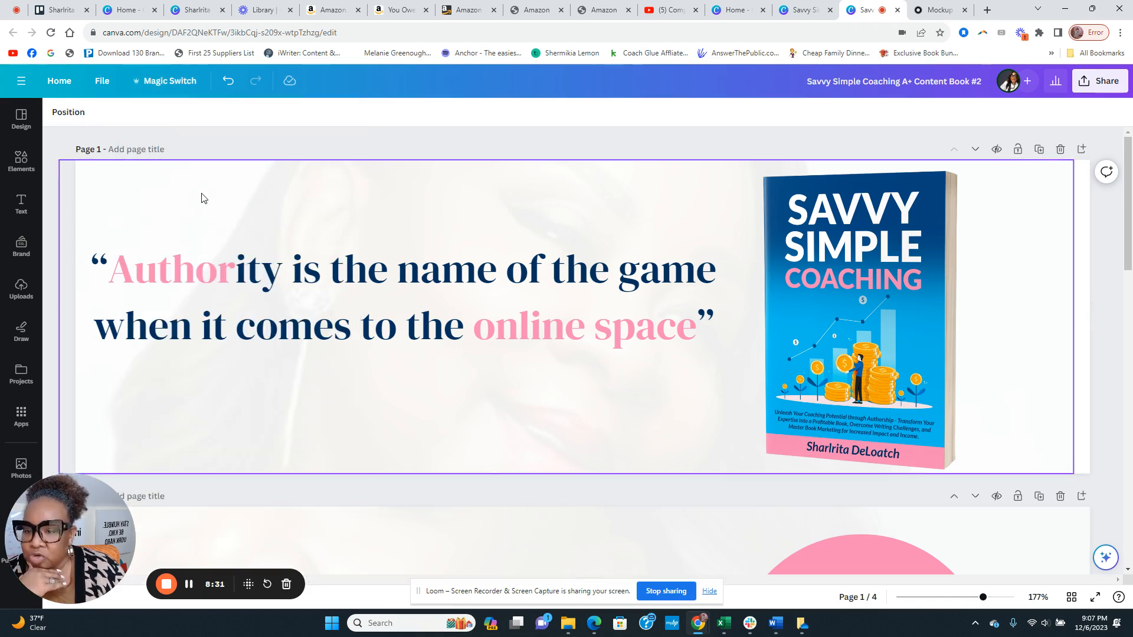
- Review all four banner pages of the Book #2 design and return to page 1
scroll(203, 201, down, 2)
scroll(248, 236, down, 5)
scroll(337, 265, up, 7)
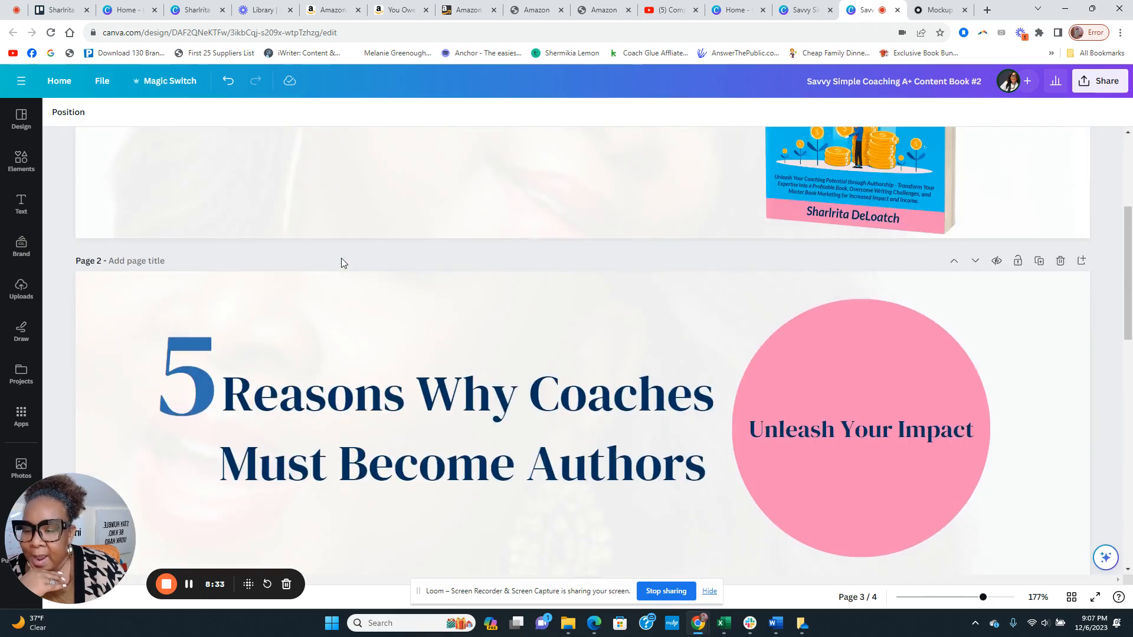
scroll(330, 225, down, 10)
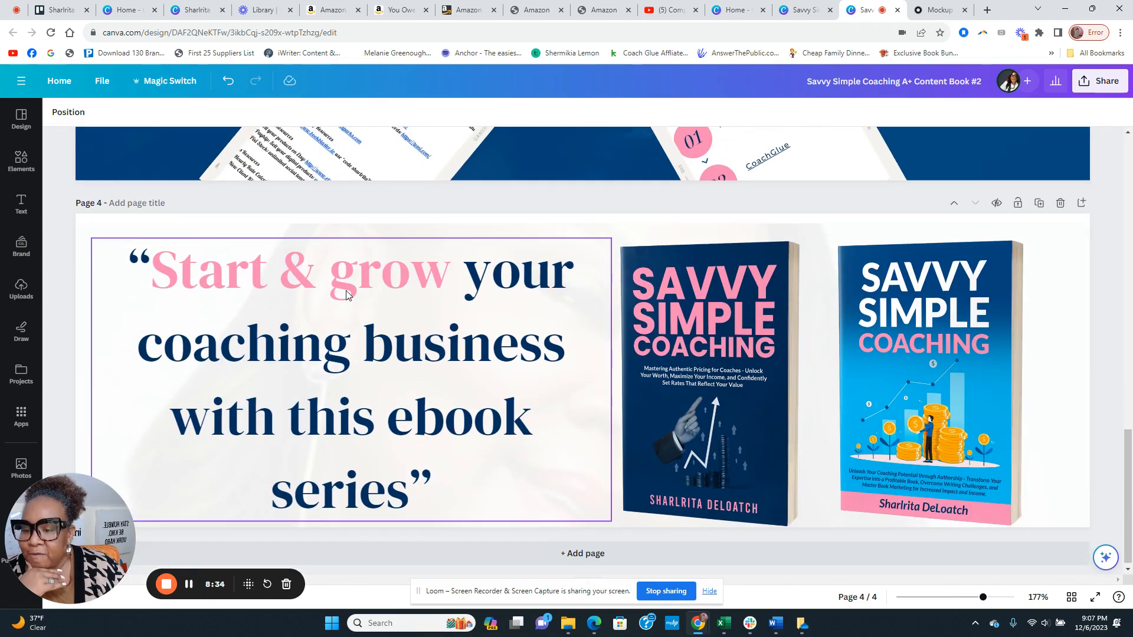
scroll(364, 338, up, 10)
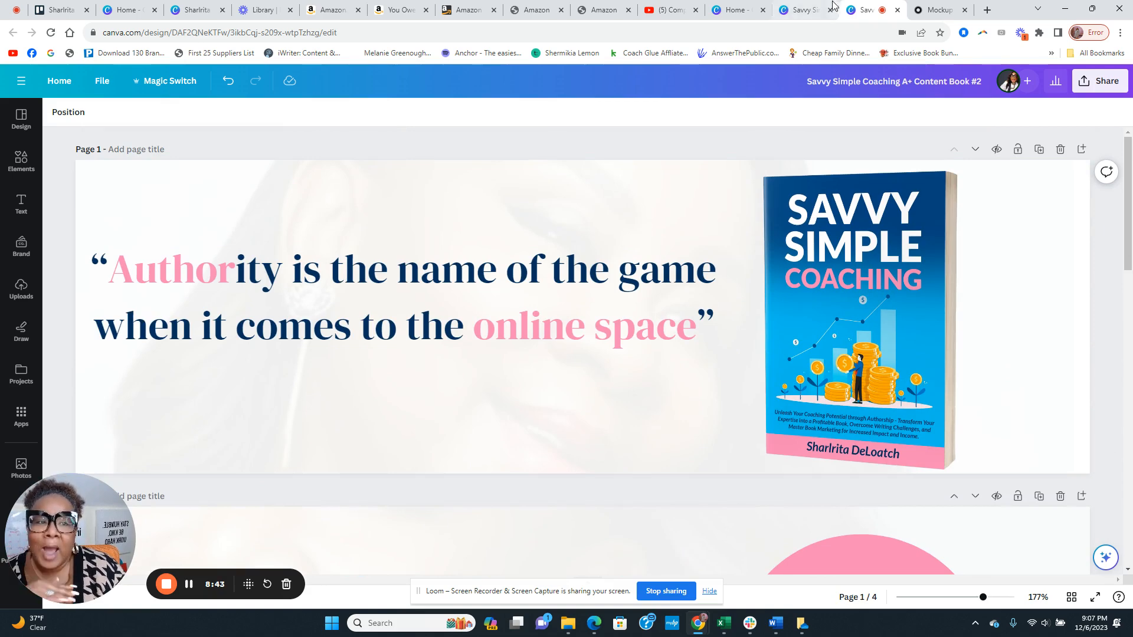
- Open the Savvy Simple Coaching A+ Content Book #1 design and review its banner pages
click(801, 10)
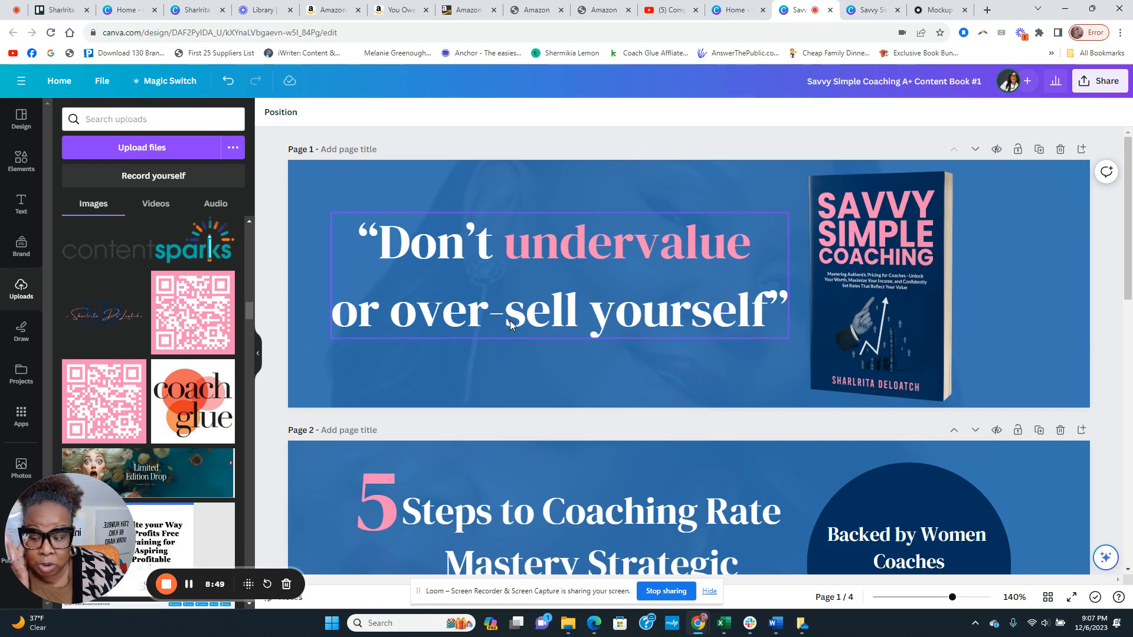
scroll(510, 320, down, 1)
scroll(365, 282, up, 1)
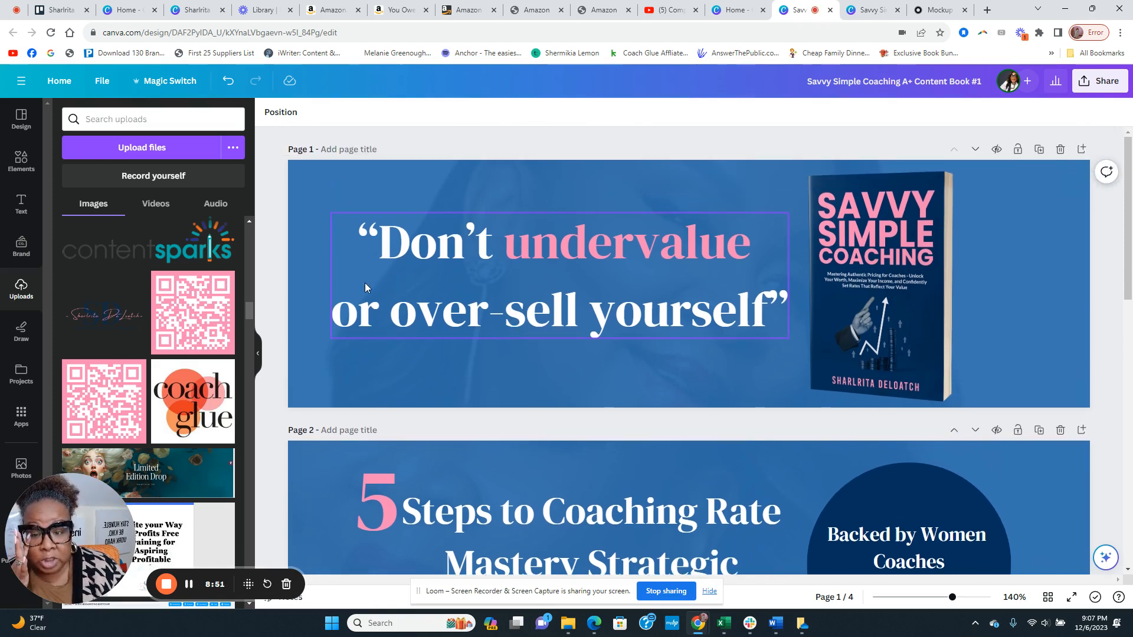
scroll(319, 254, down, 4)
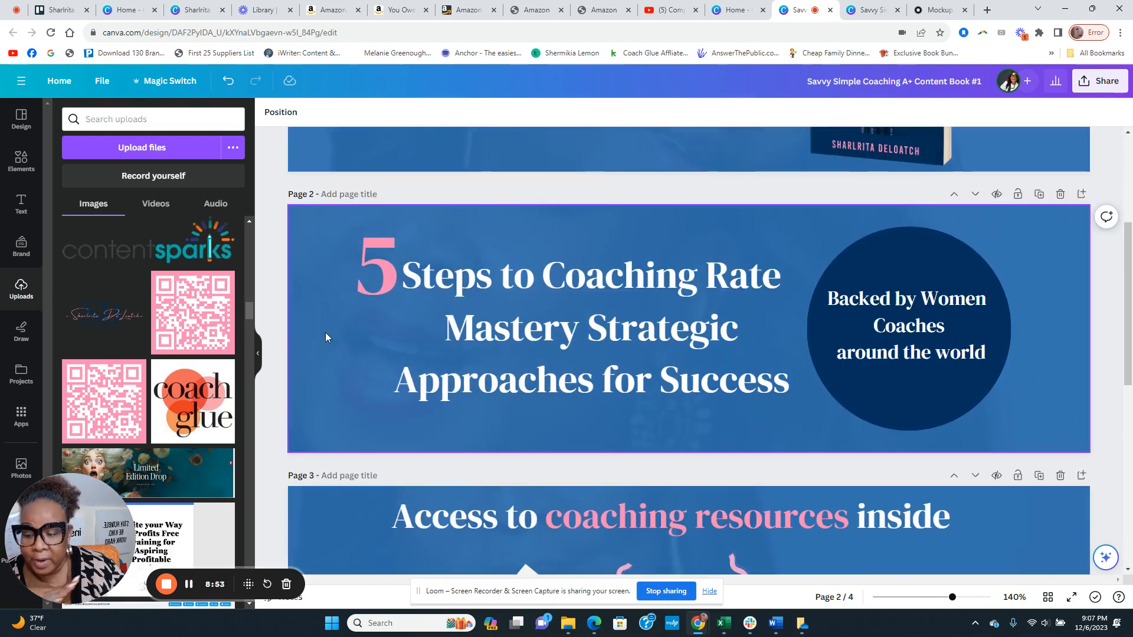
scroll(325, 332, down, 2)
scroll(334, 318, up, 6)
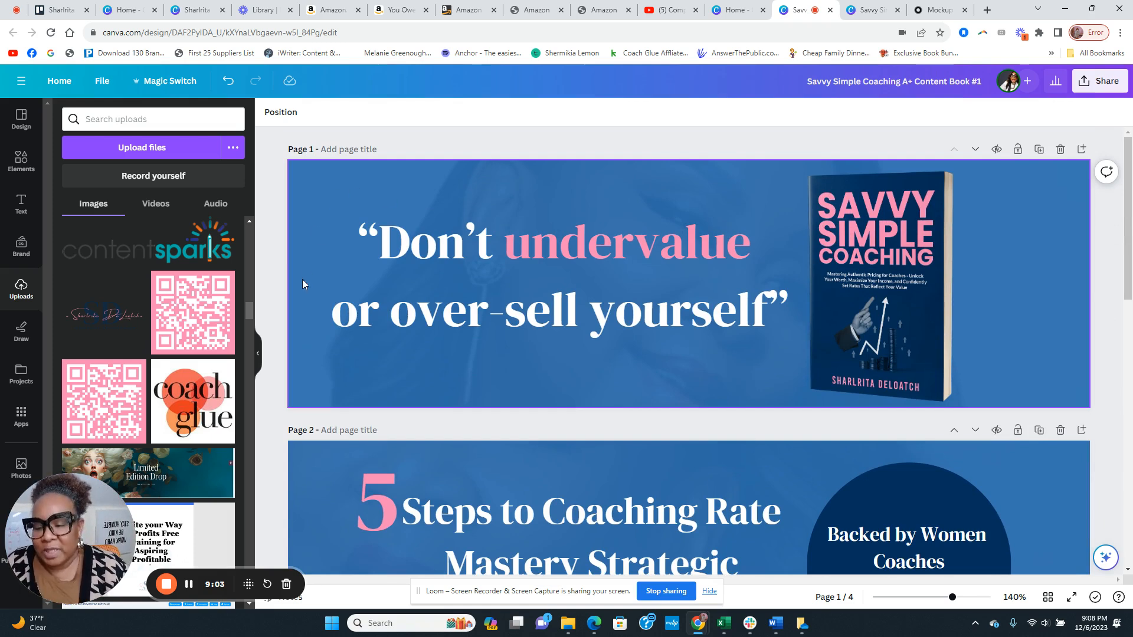
scroll(303, 285, down, 2)
scroll(302, 284, up, 2)
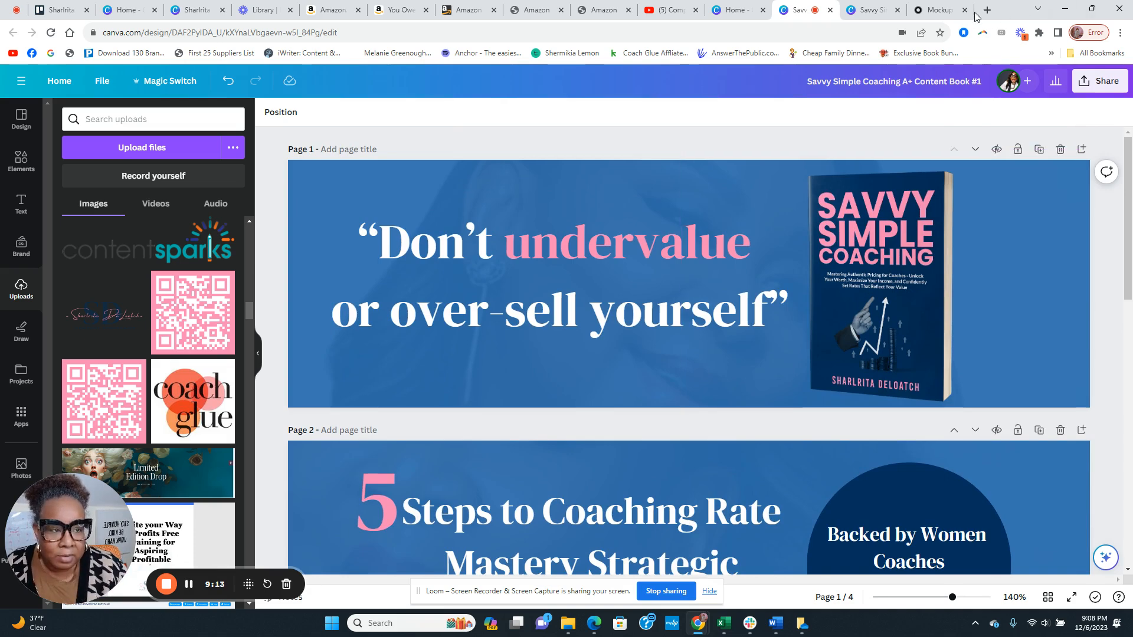
- Switch to the MockupShots library and browse the Savvy Simple Coaching book mockups
click(939, 13)
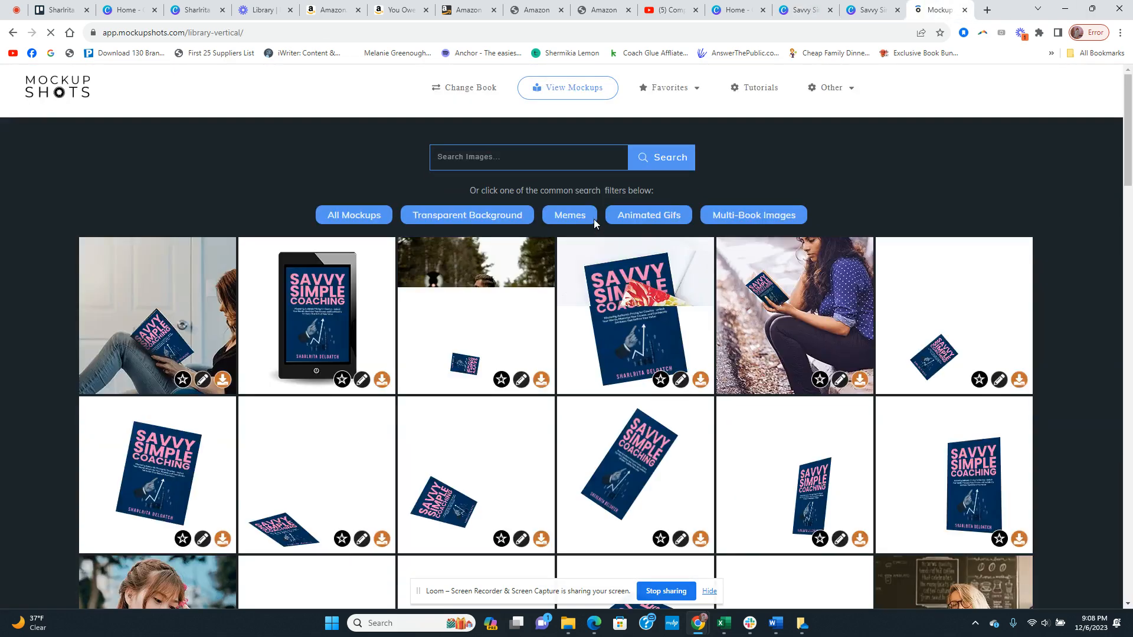
scroll(359, 301, up, 10)
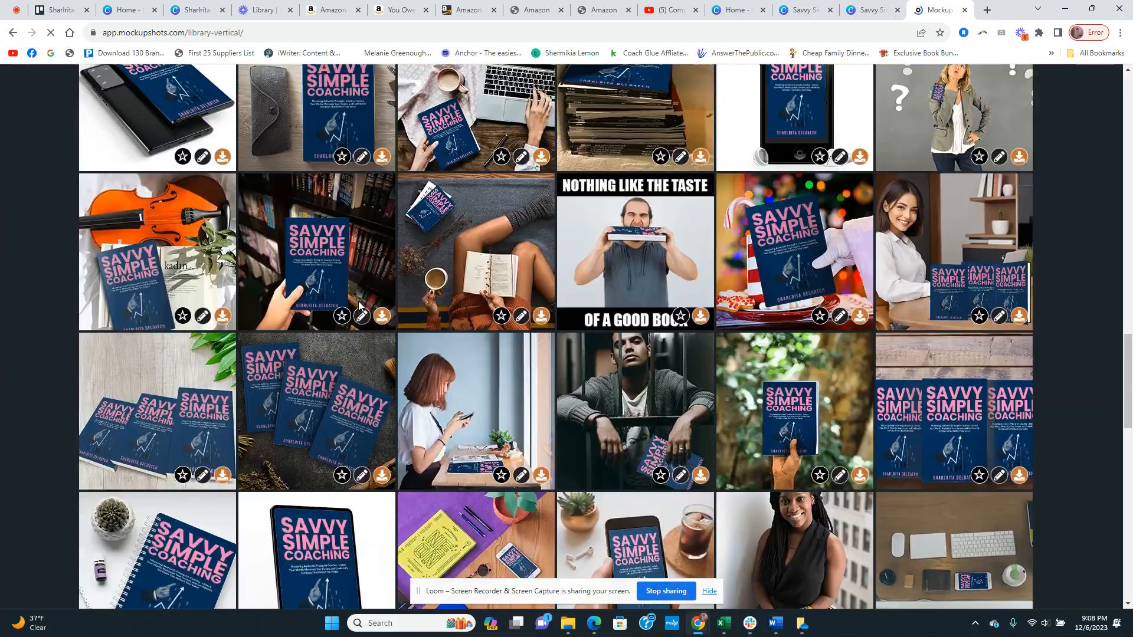
scroll(358, 301, up, 8)
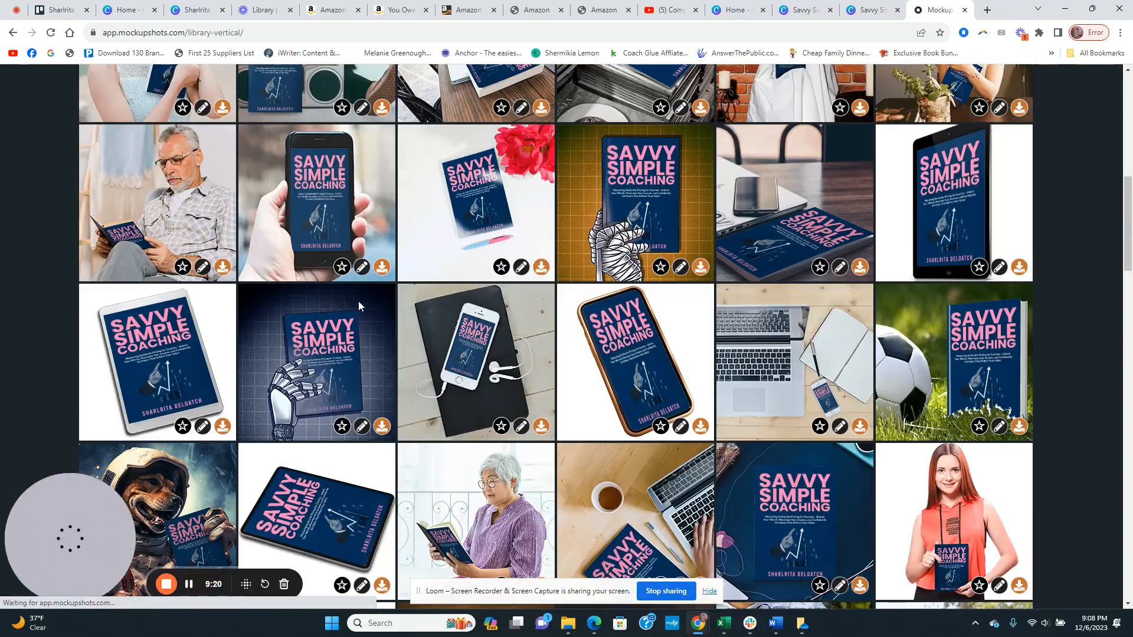
scroll(359, 301, up, 5)
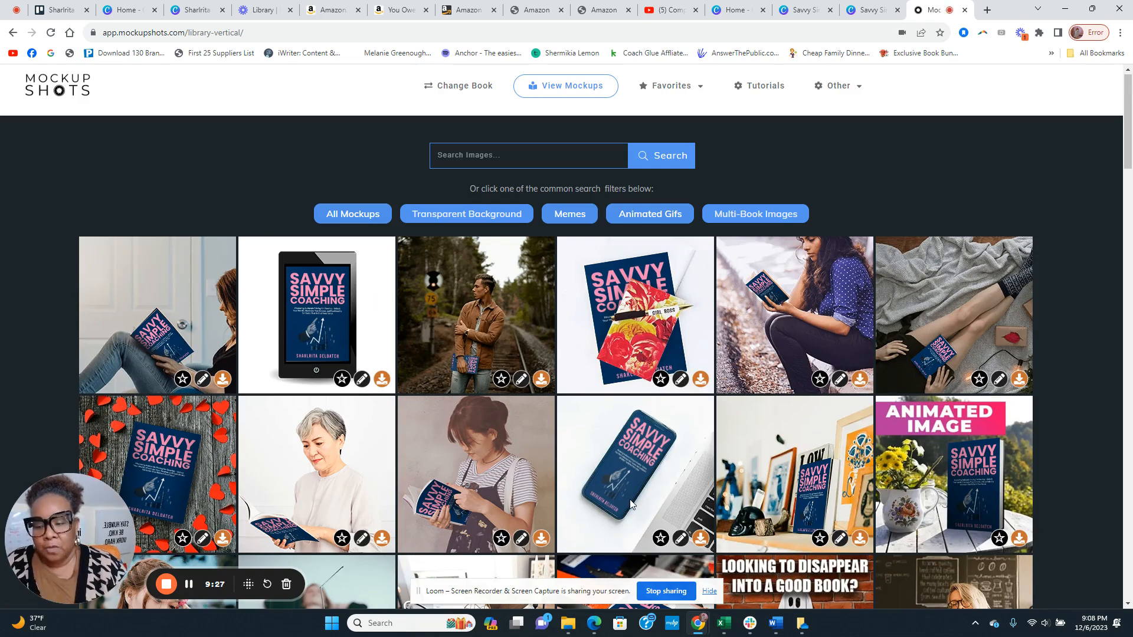
- Examine the variety of people, device and desk scenes among the unfiltered book mockups, and return to the search filters
scroll(583, 394, down, 6)
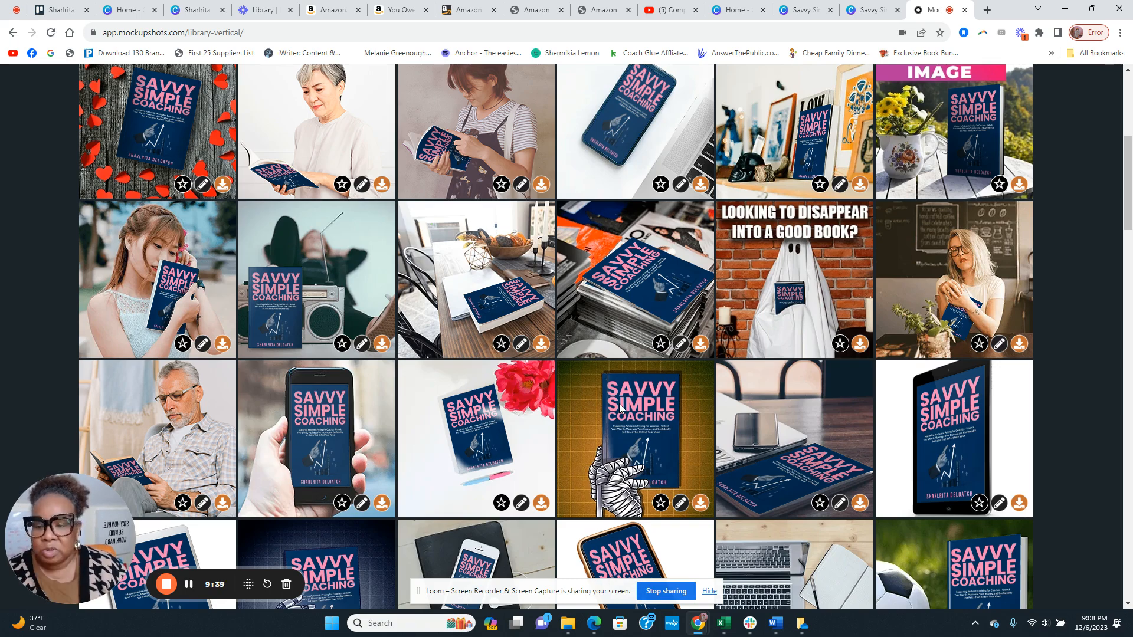
scroll(469, 356, down, 4)
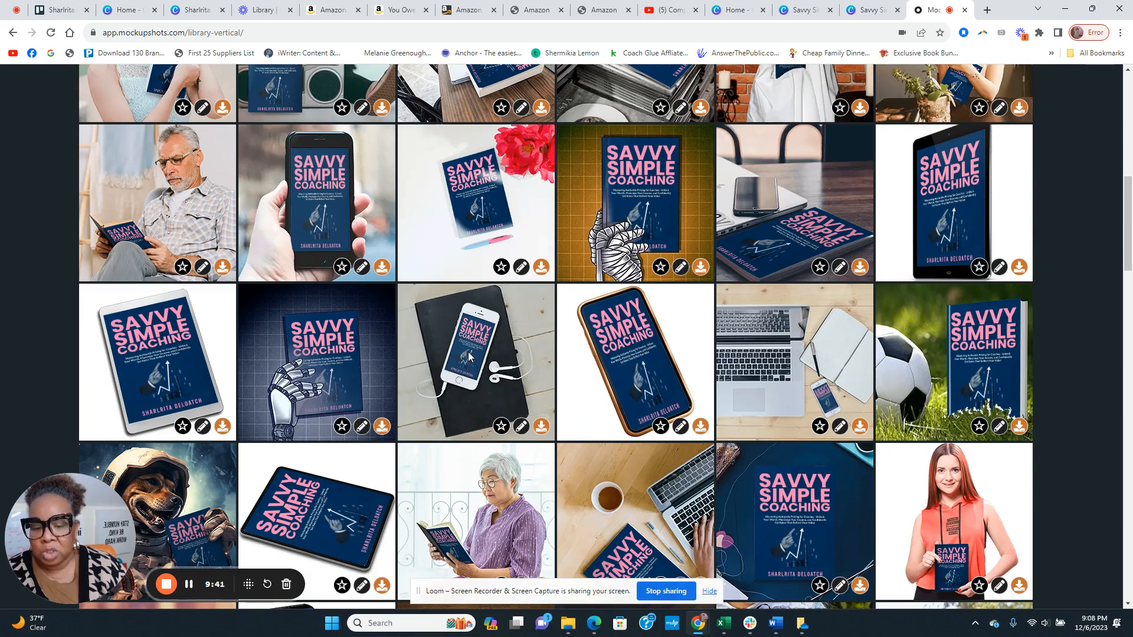
scroll(469, 356, down, 3)
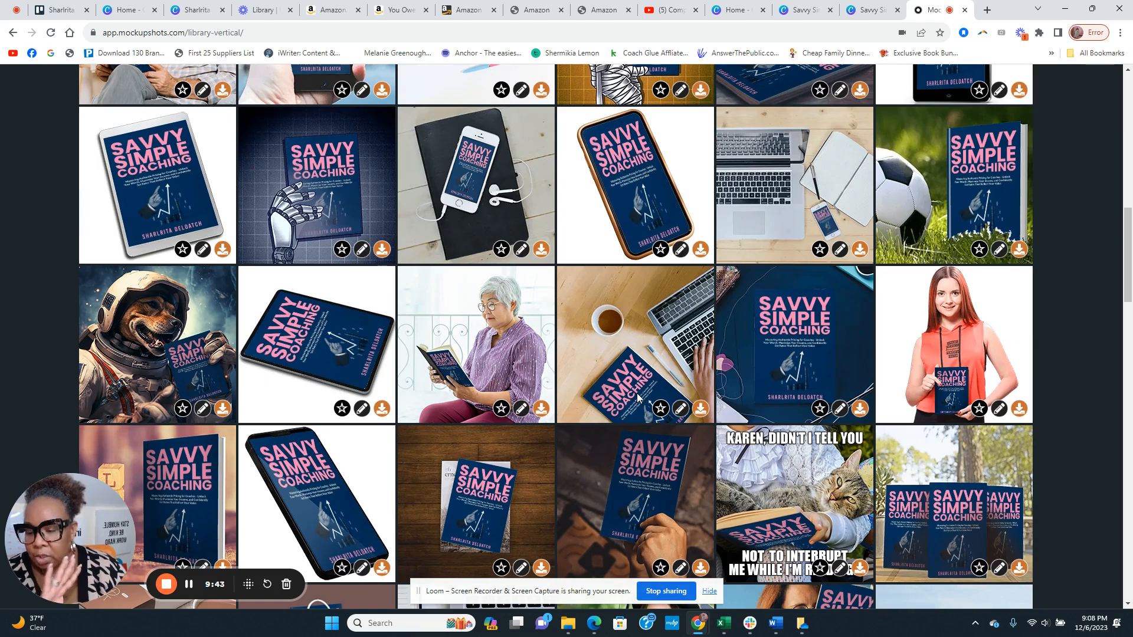
scroll(637, 400, up, 2)
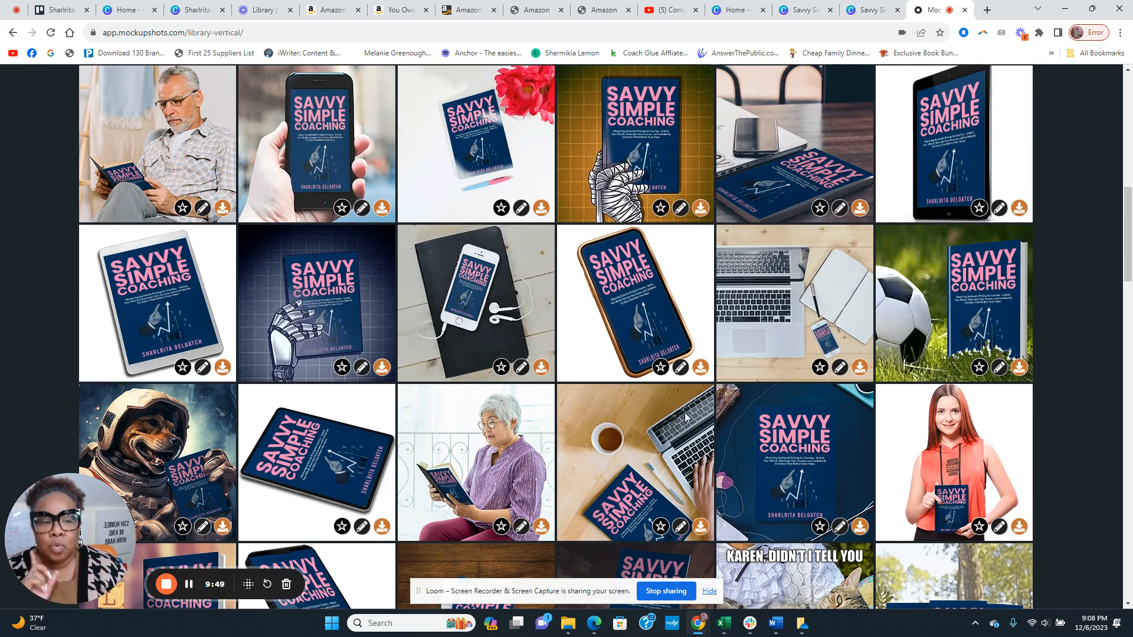
scroll(771, 421, up, 8)
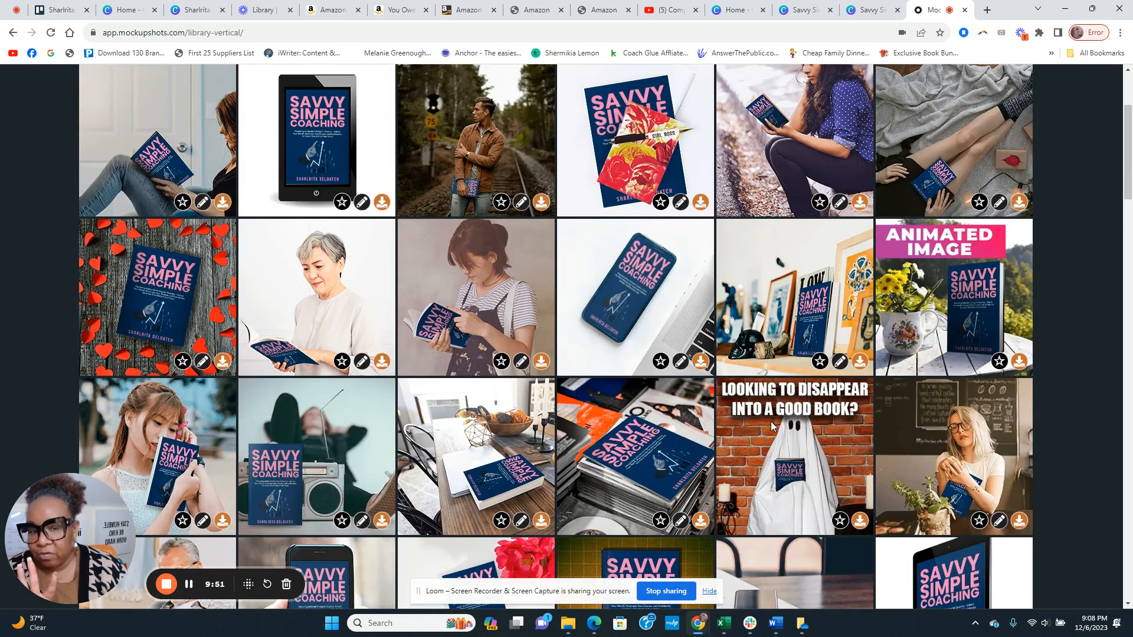
scroll(771, 421, up, 2)
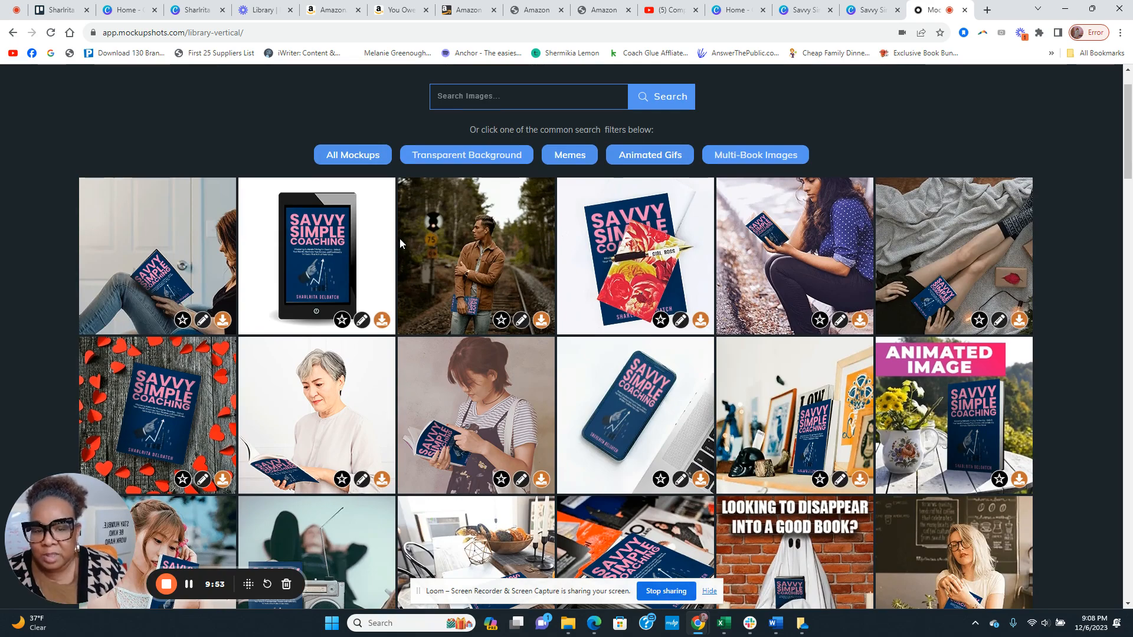
- Filter the mockup library to transparent background images, look through them and return to the filters
click(480, 157)
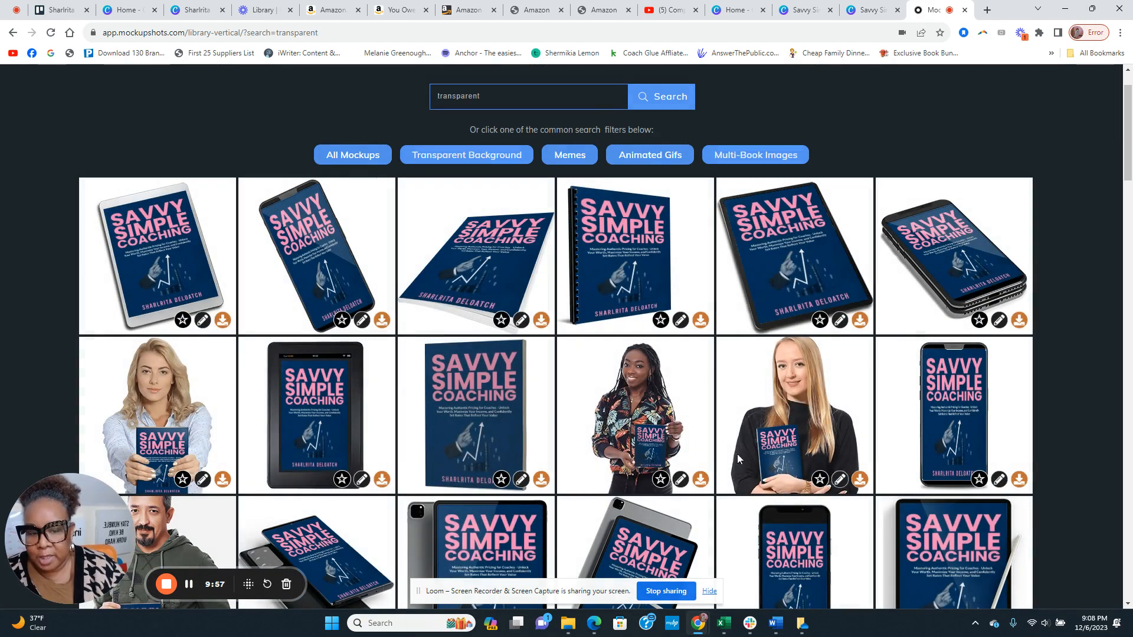
scroll(534, 286, down, 2)
scroll(534, 301, down, 15)
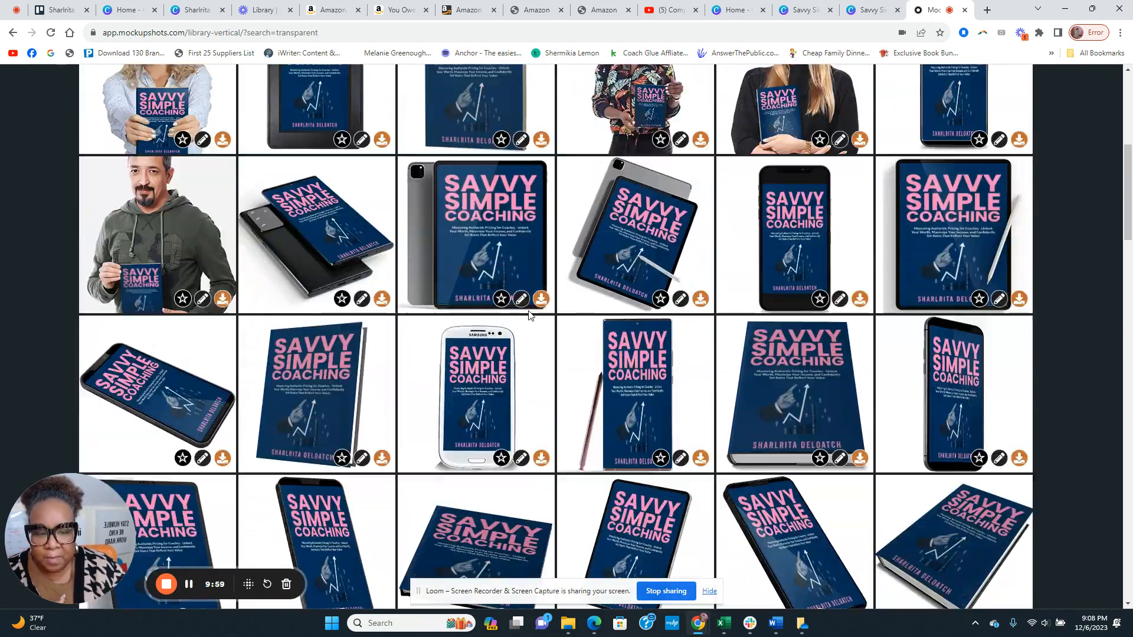
scroll(531, 316, down, 6)
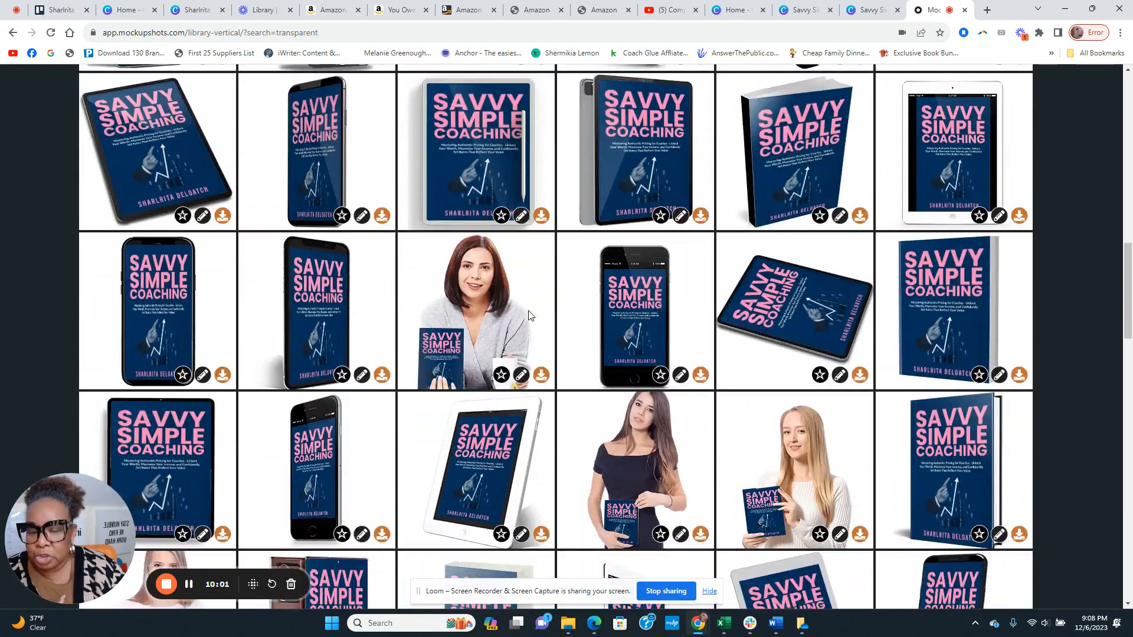
scroll(532, 317, up, 20)
scroll(531, 316, up, 1)
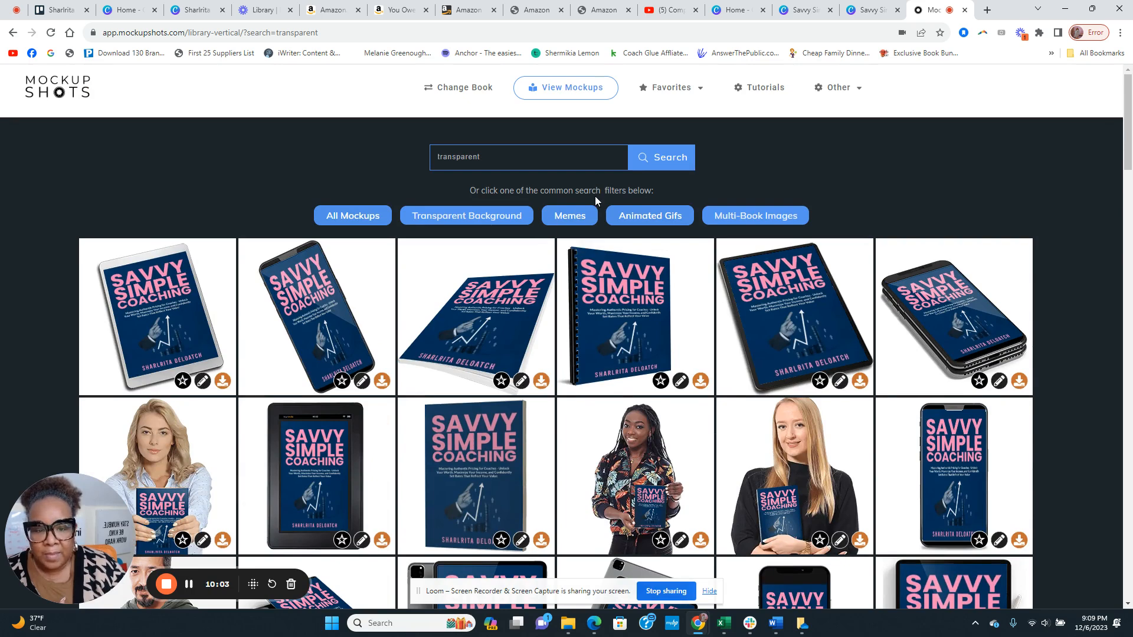
- Filter the mockup library to memes and look through the book meme images
click(577, 222)
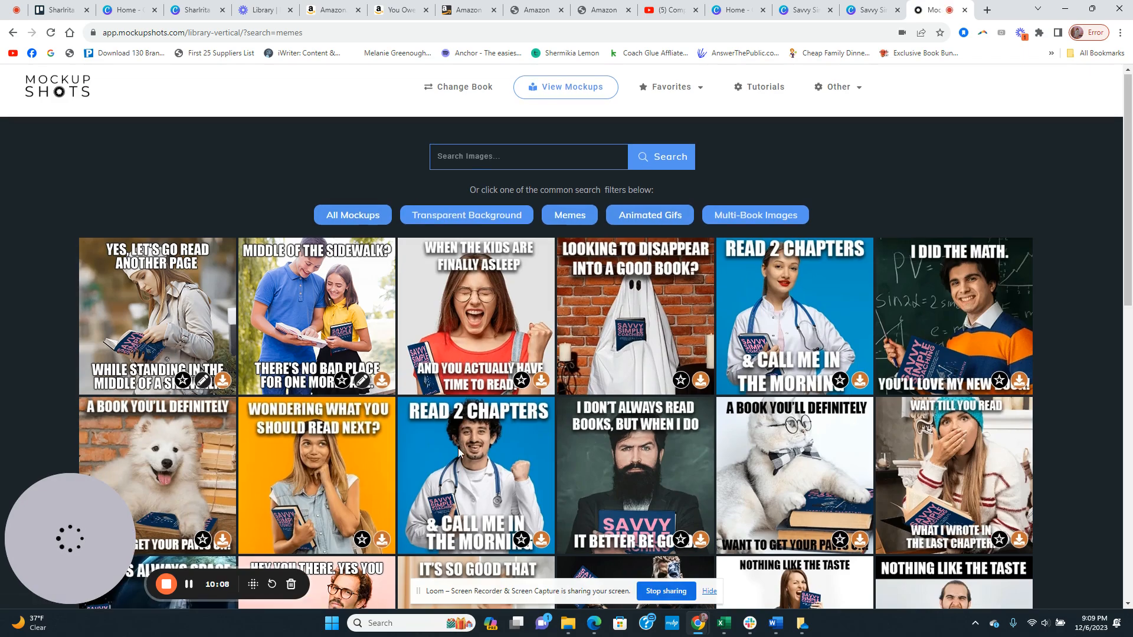
scroll(458, 450, down, 8)
scroll(522, 466, up, 6)
scroll(521, 465, down, 3)
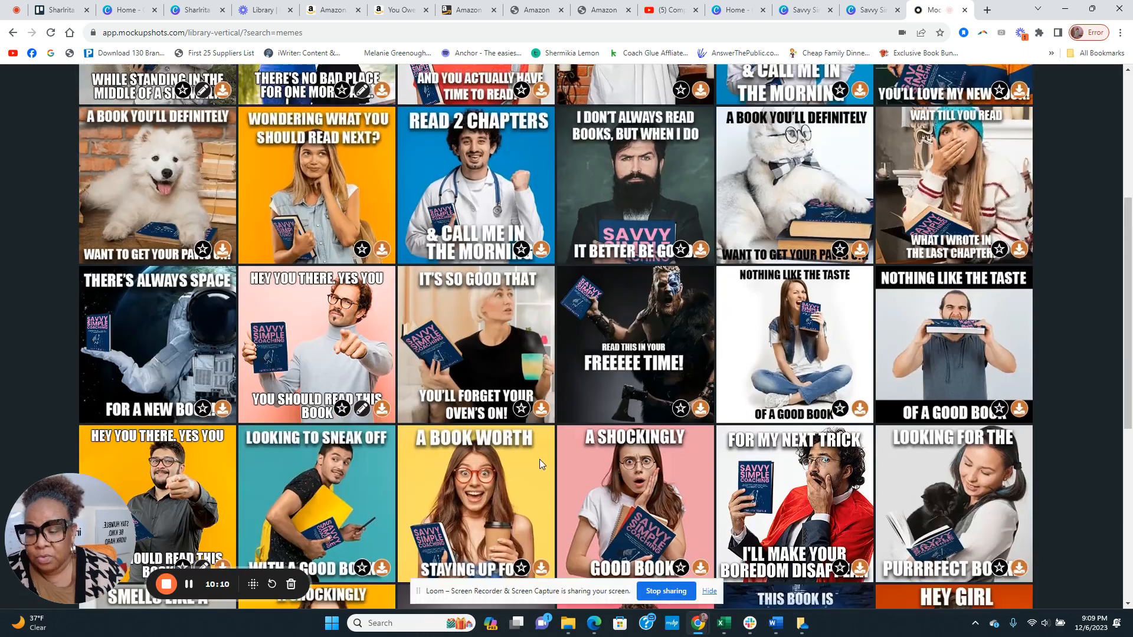
scroll(539, 459, up, 5)
- Filter the mockup library to animated GIFs and look through all the animated book images
click(668, 222)
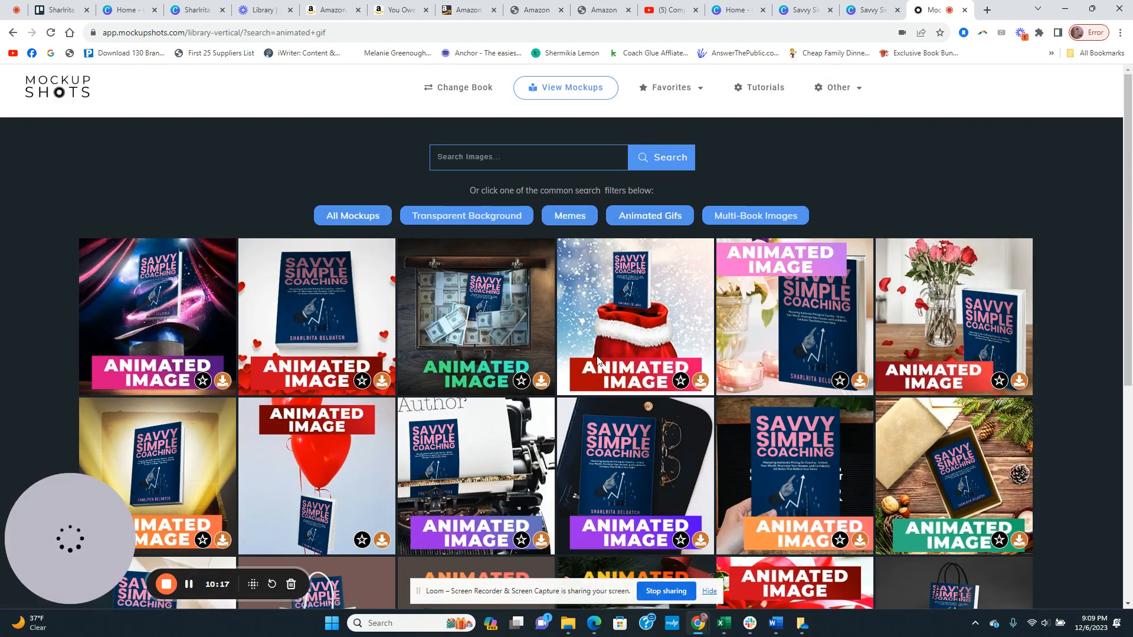
scroll(632, 363, down, 4)
scroll(631, 362, down, 3)
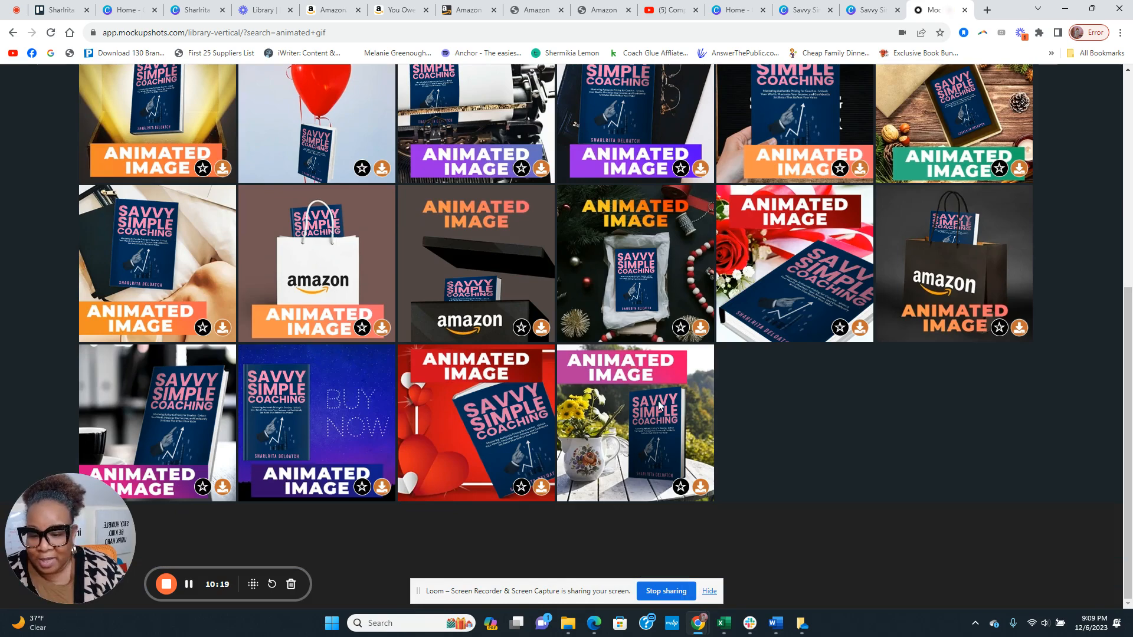
scroll(660, 405, up, 6)
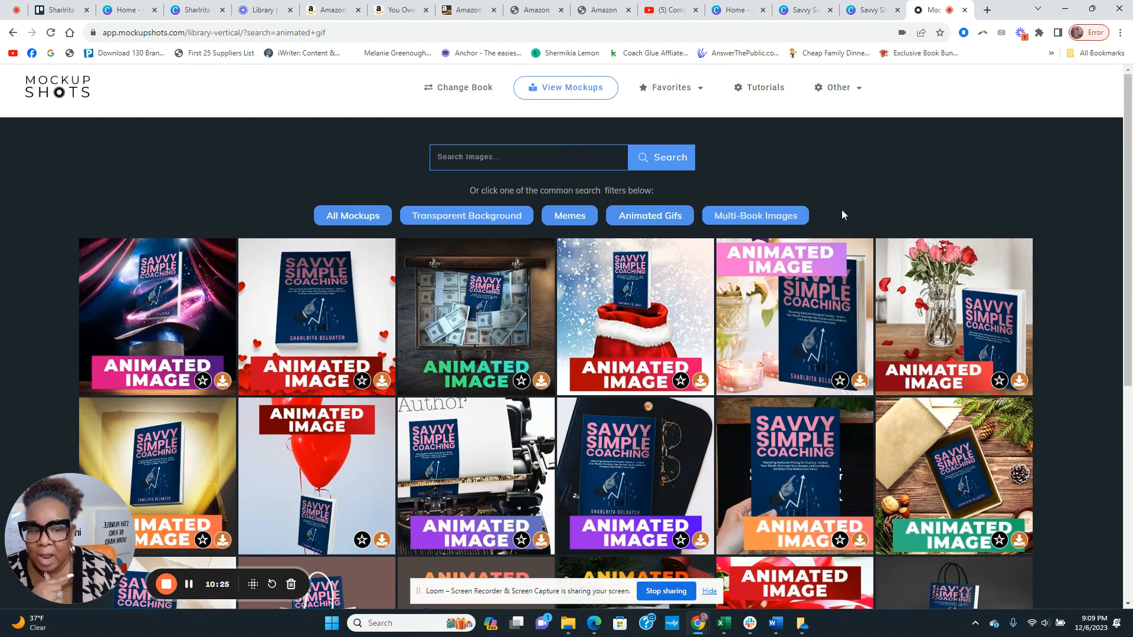
- Search the mockup library for "series" and look through the multi-book mockups
click(528, 157)
text(series)
key(Return)
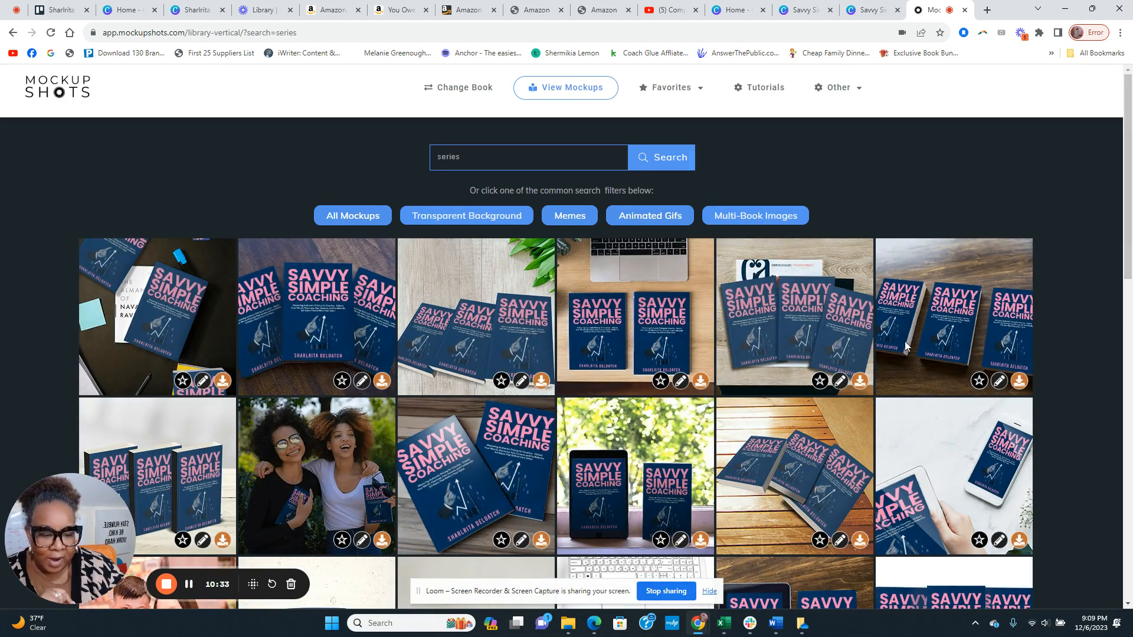
scroll(905, 345, down, 5)
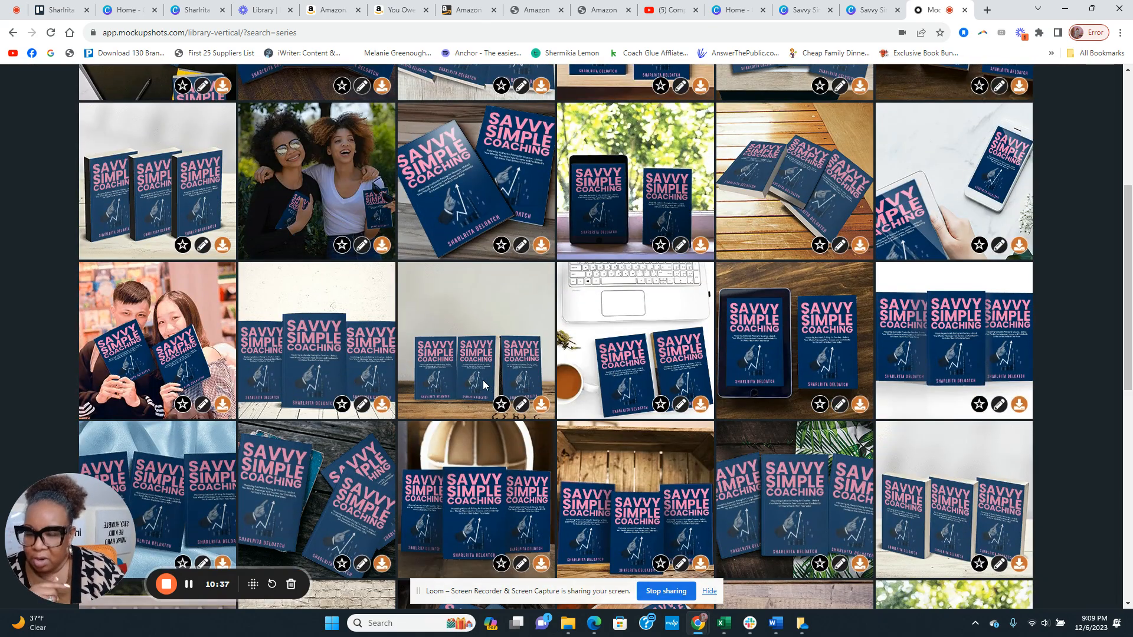
scroll(483, 390, up, 5)
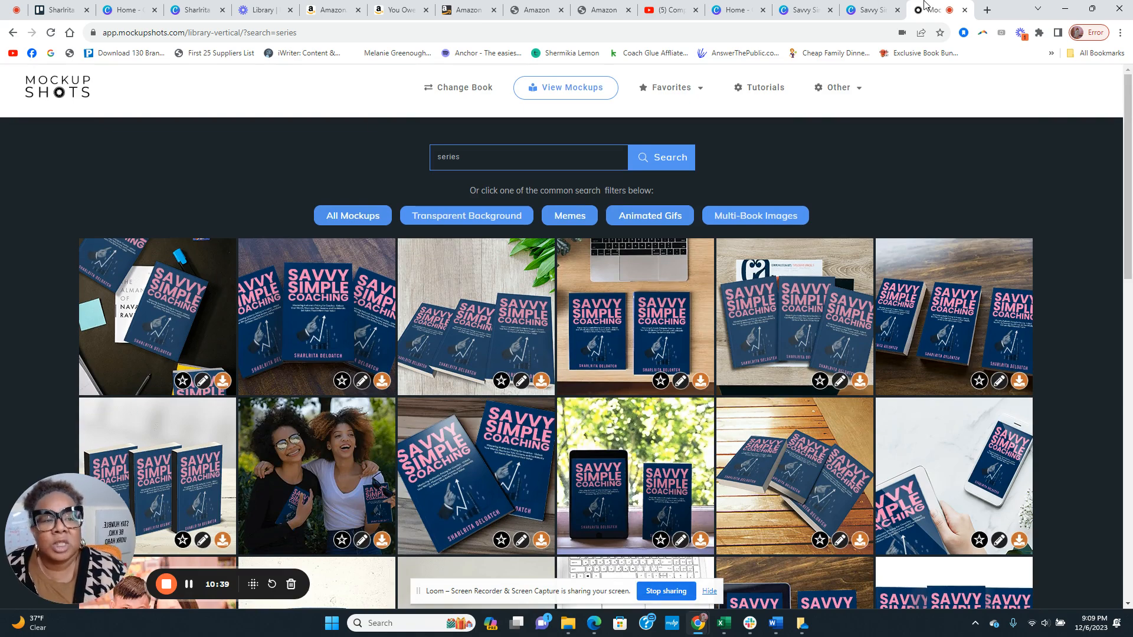
- Switch to the Savvy Simple Coaching A+ Content Book #1 design in Canva, review banner pages 2 to 4 and return to page 1
click(801, 10)
scroll(636, 281, down, 4)
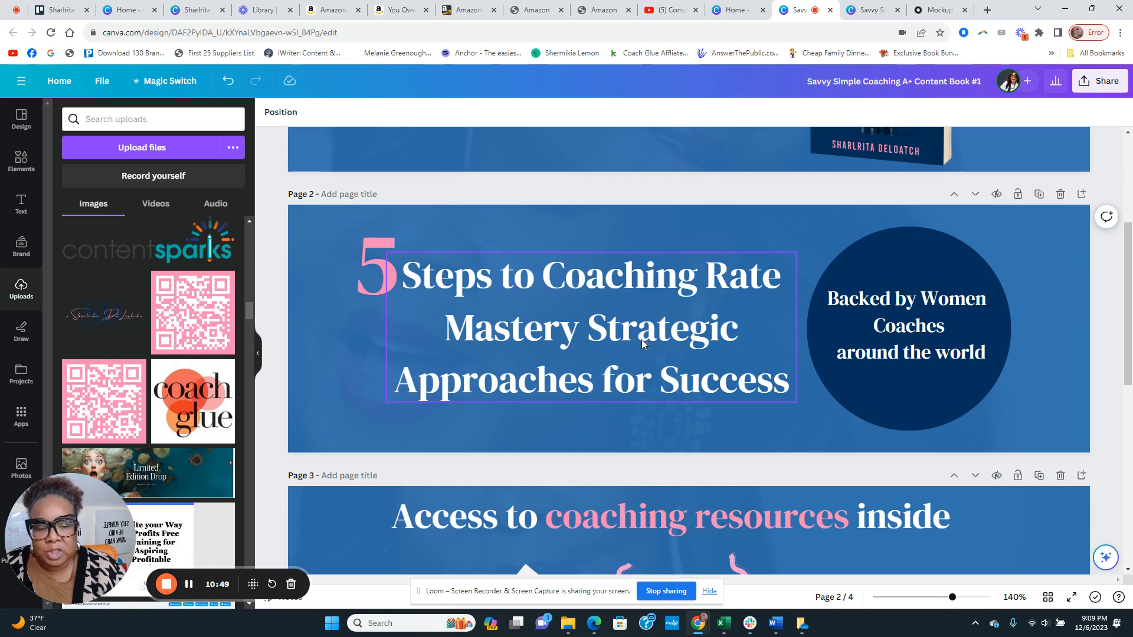
scroll(665, 320, down, 5)
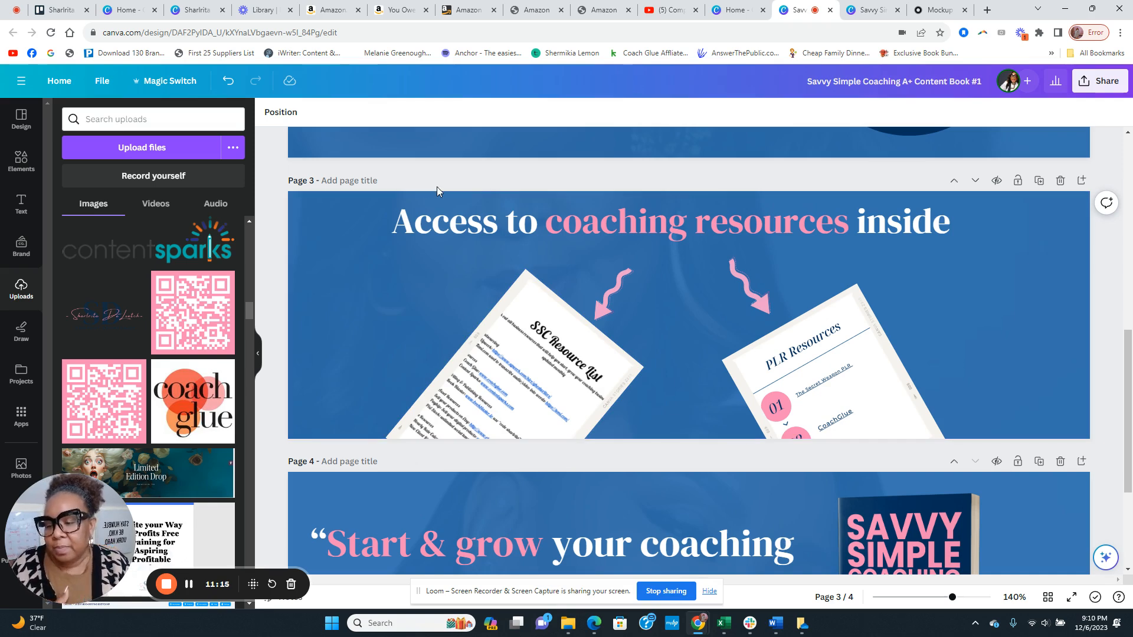
scroll(691, 297, down, 1)
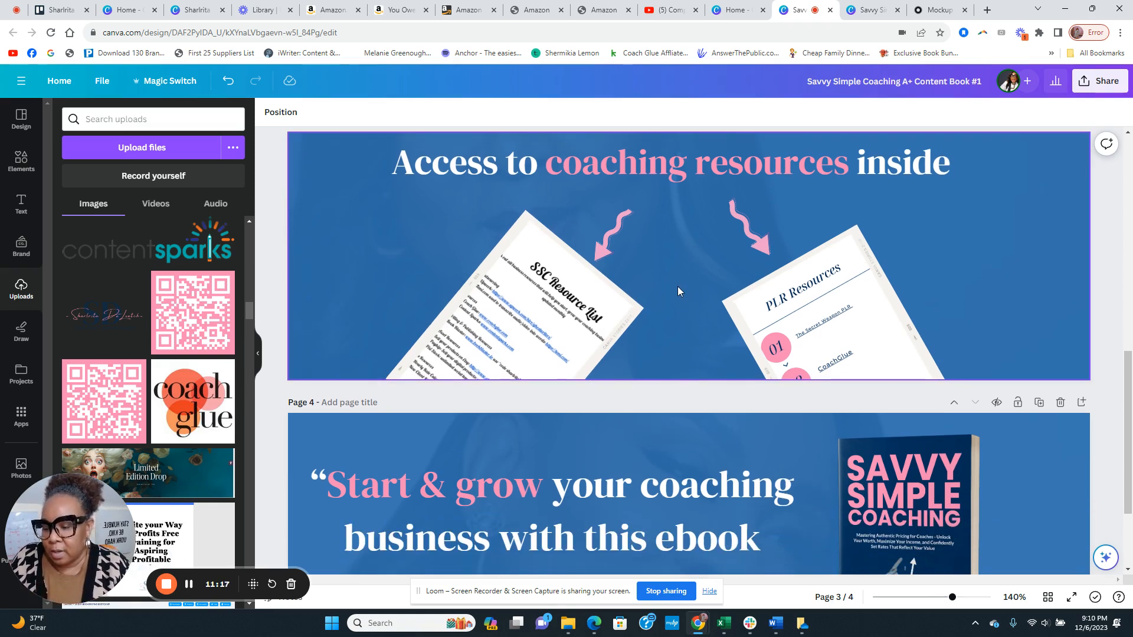
scroll(677, 287, down, 2)
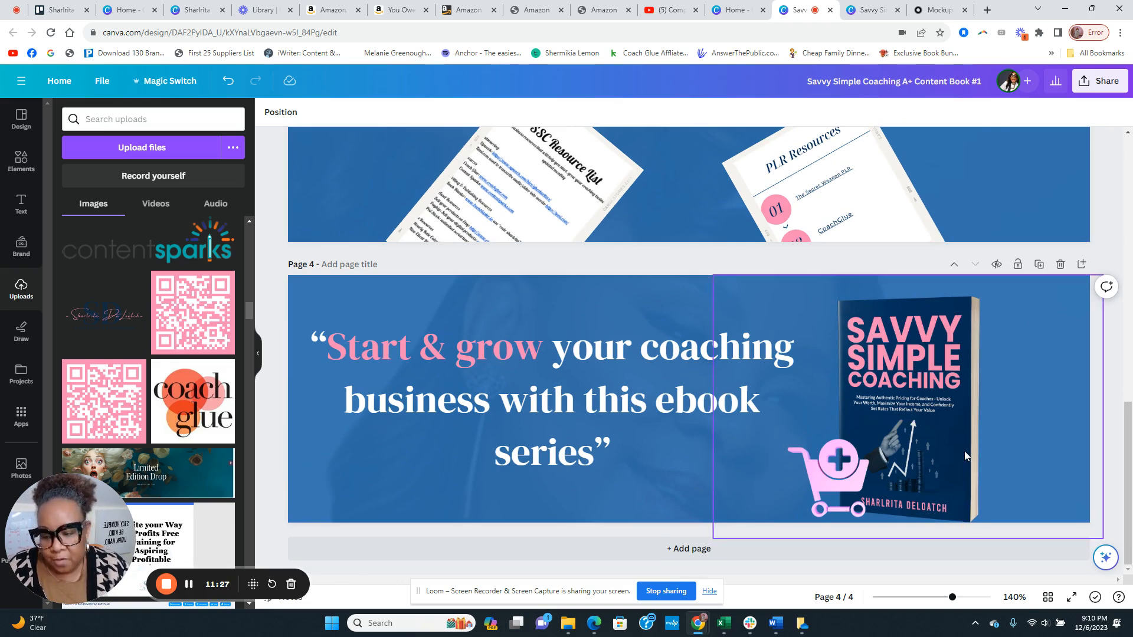
scroll(964, 451, up, 15)
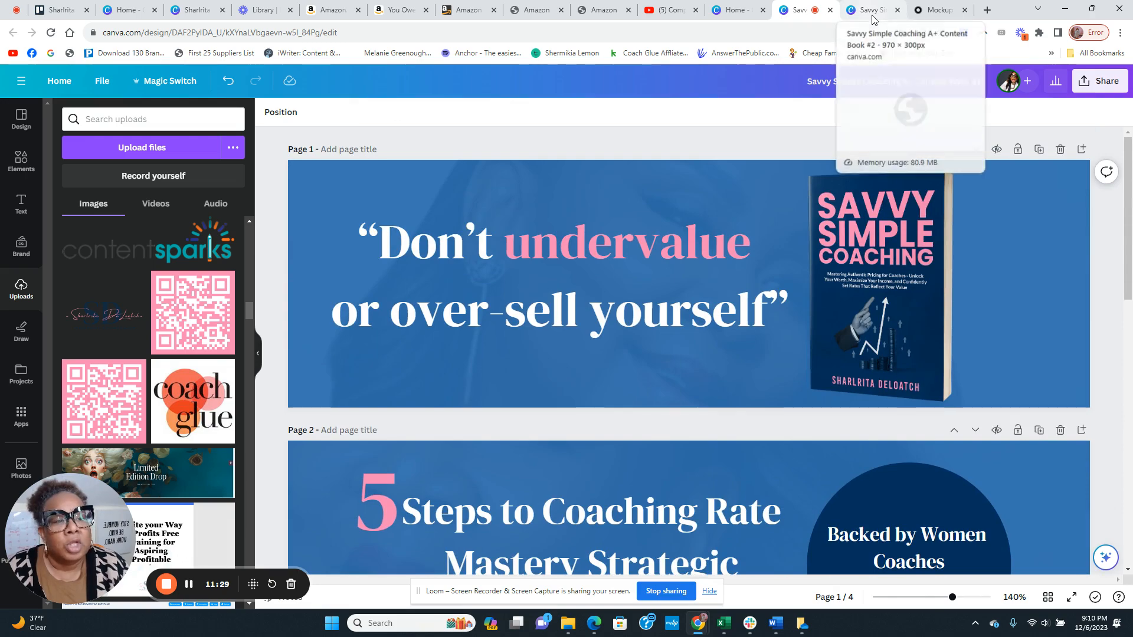
- Switch to the Savvy Simple Coaching A+ Content Book #2 design and review its four banner pages through to page 4
click(872, 14)
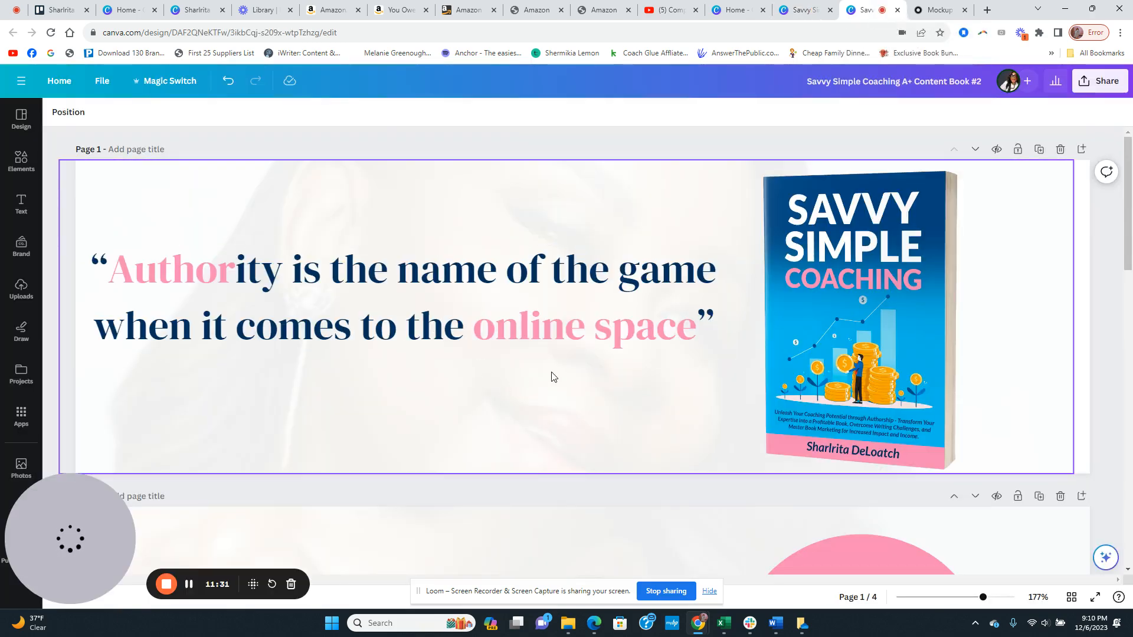
scroll(553, 376, down, 15)
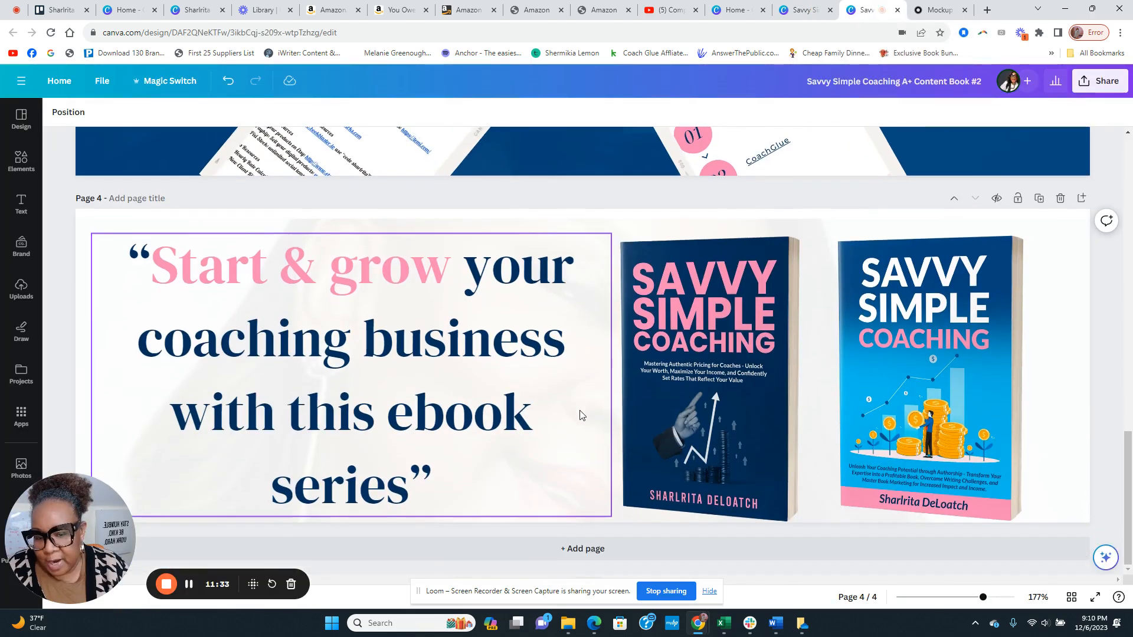
scroll(582, 413, up, 10)
scroll(554, 361, down, 4)
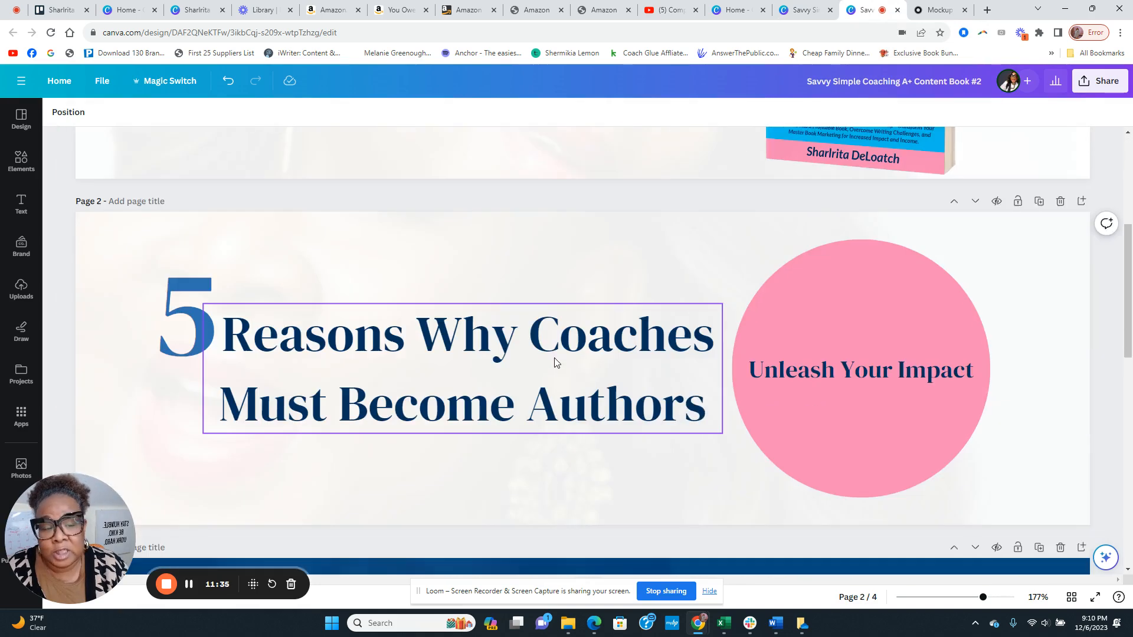
scroll(555, 361, up, 5)
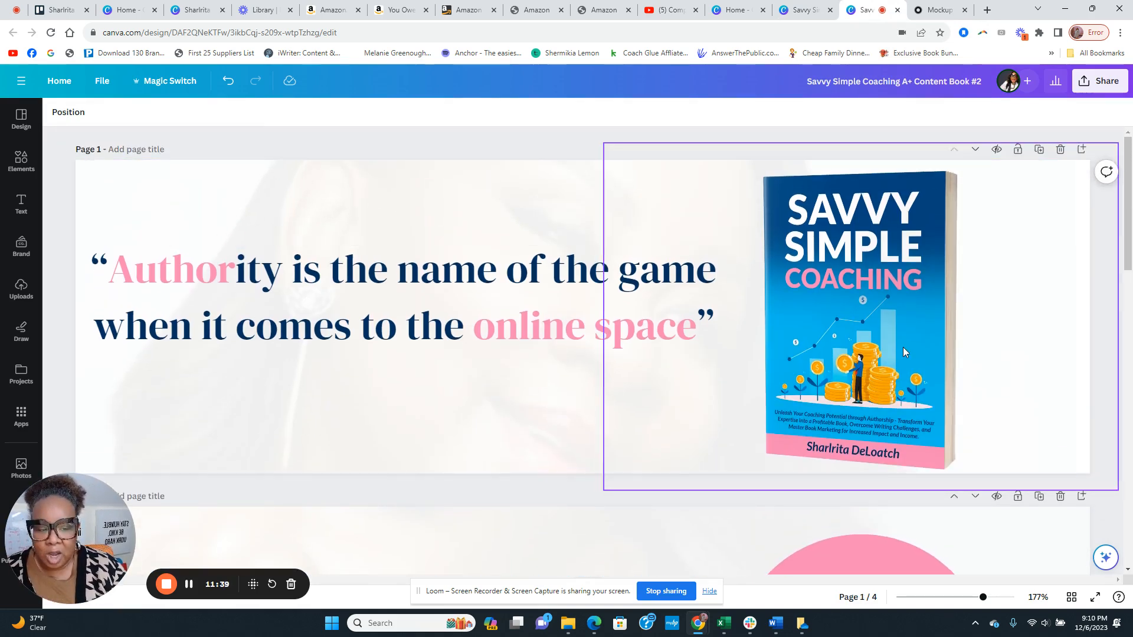
scroll(838, 306, down, 5)
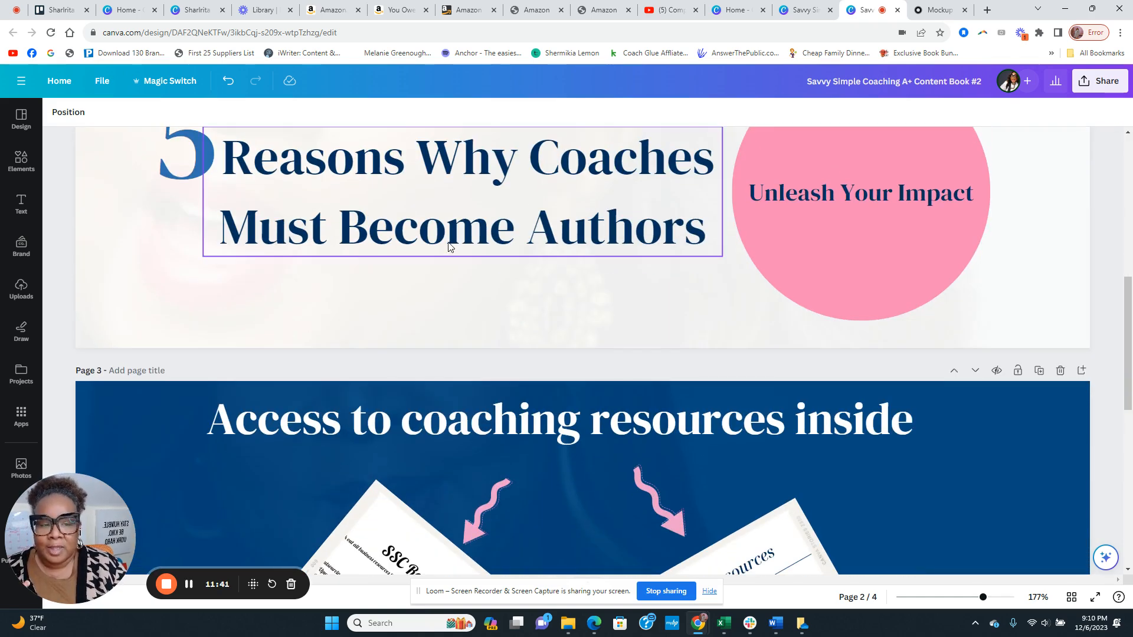
scroll(496, 260, down, 4)
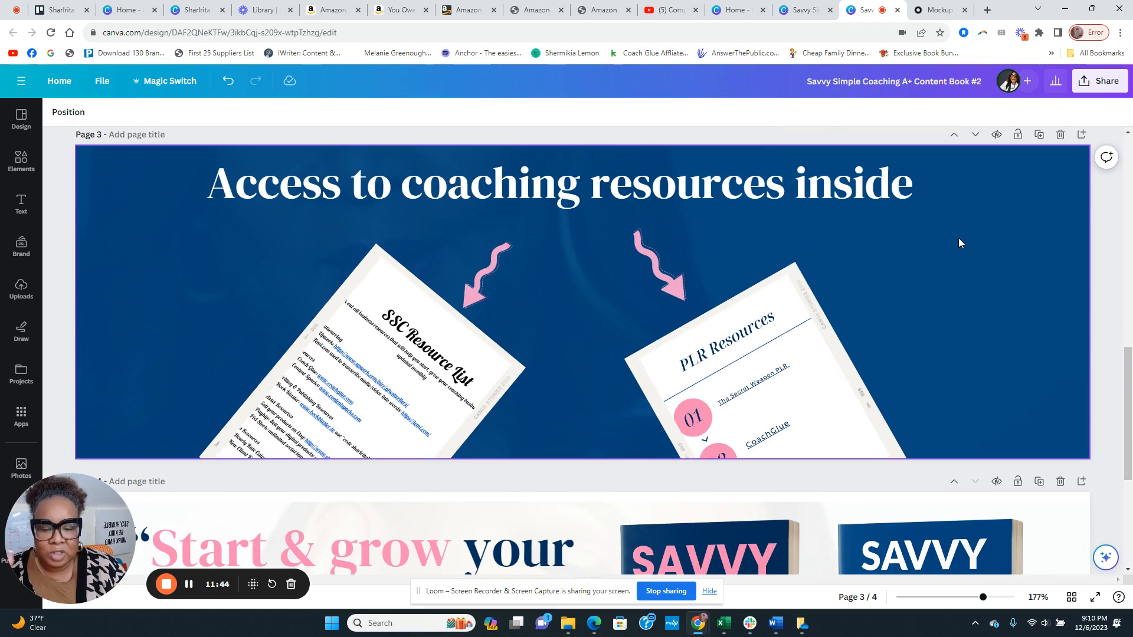
scroll(958, 241, down, 5)
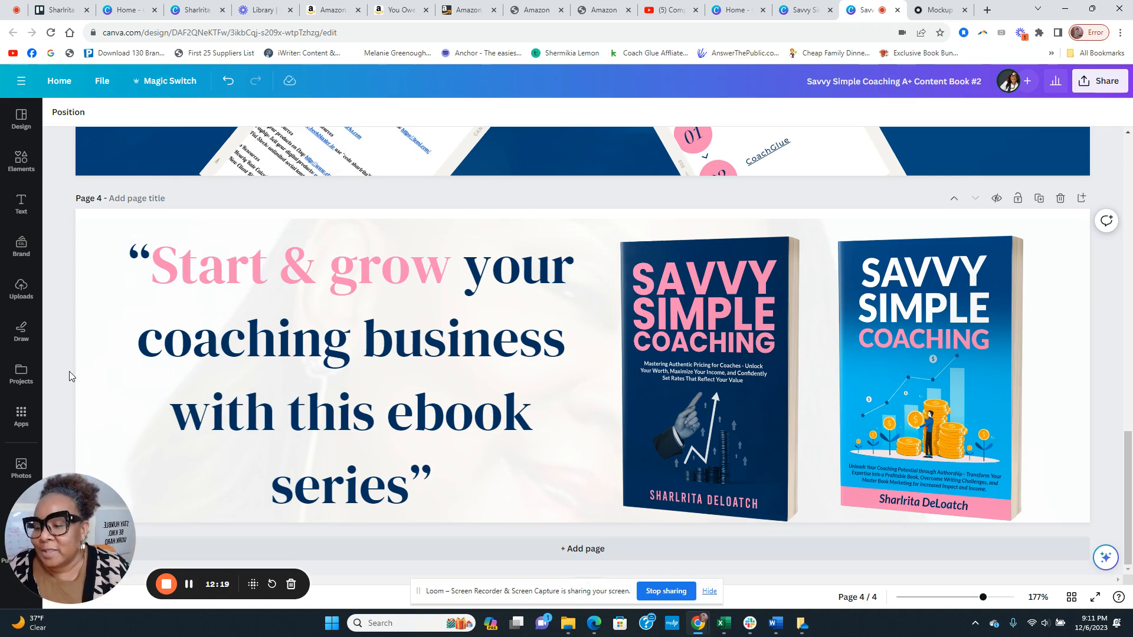
click(188, 586)
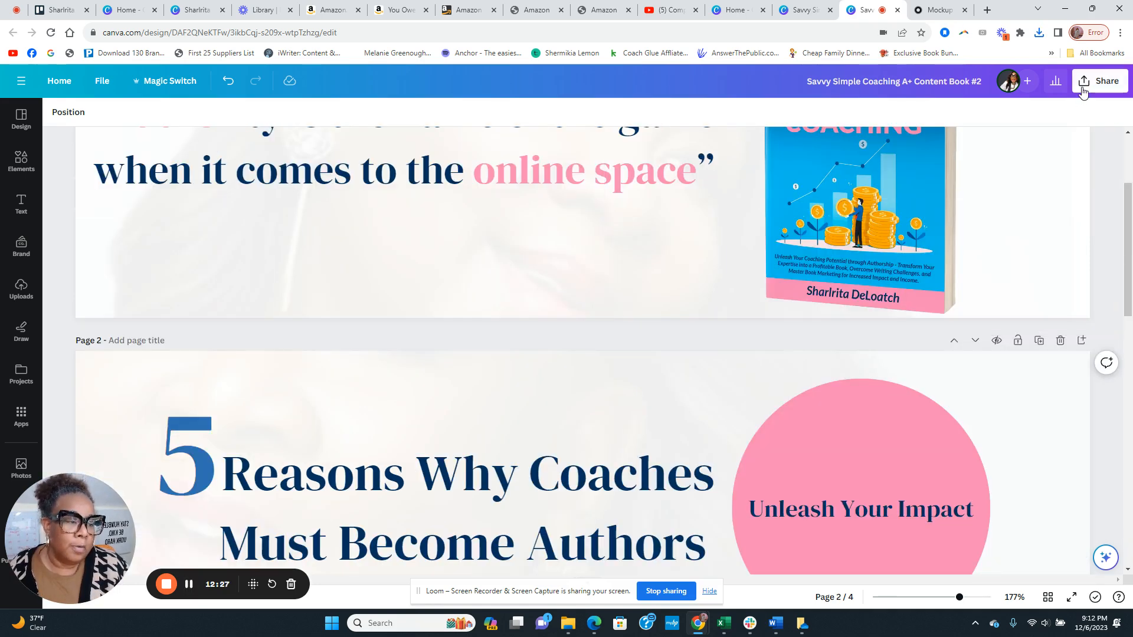
- Open the PNG download options for the Book #2 design and select only page 4
click(1083, 89)
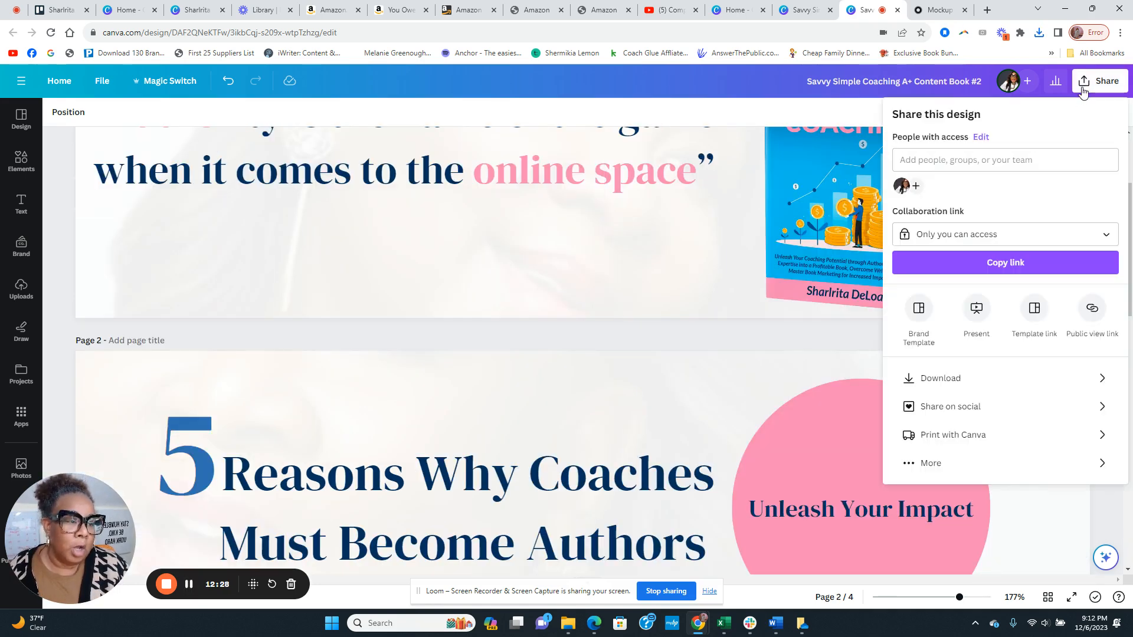
click(936, 384)
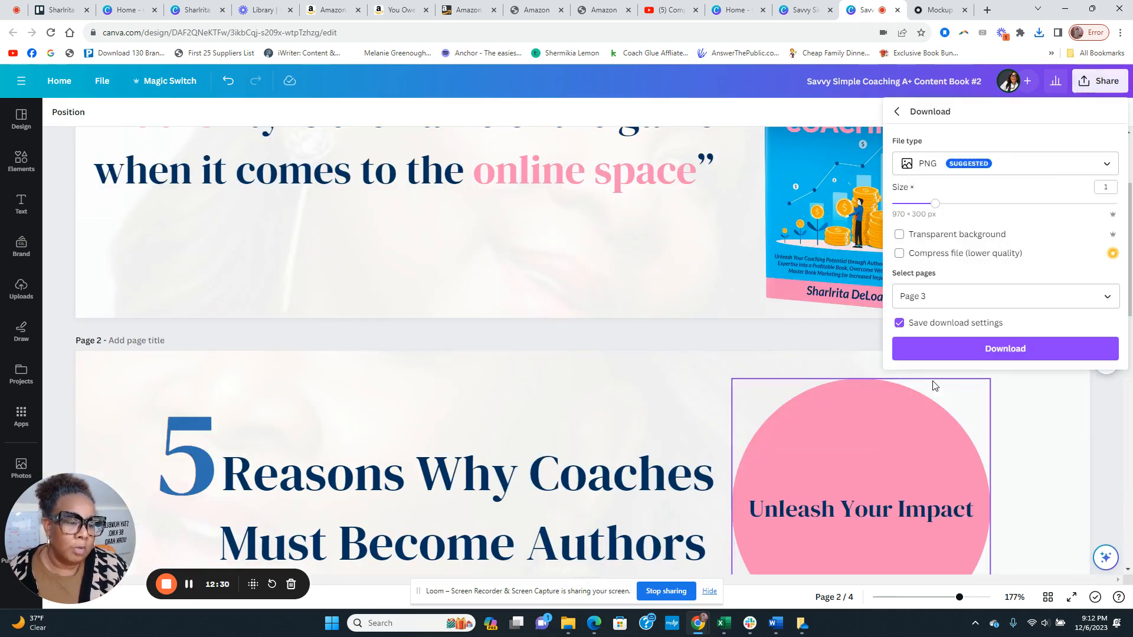
click(989, 300)
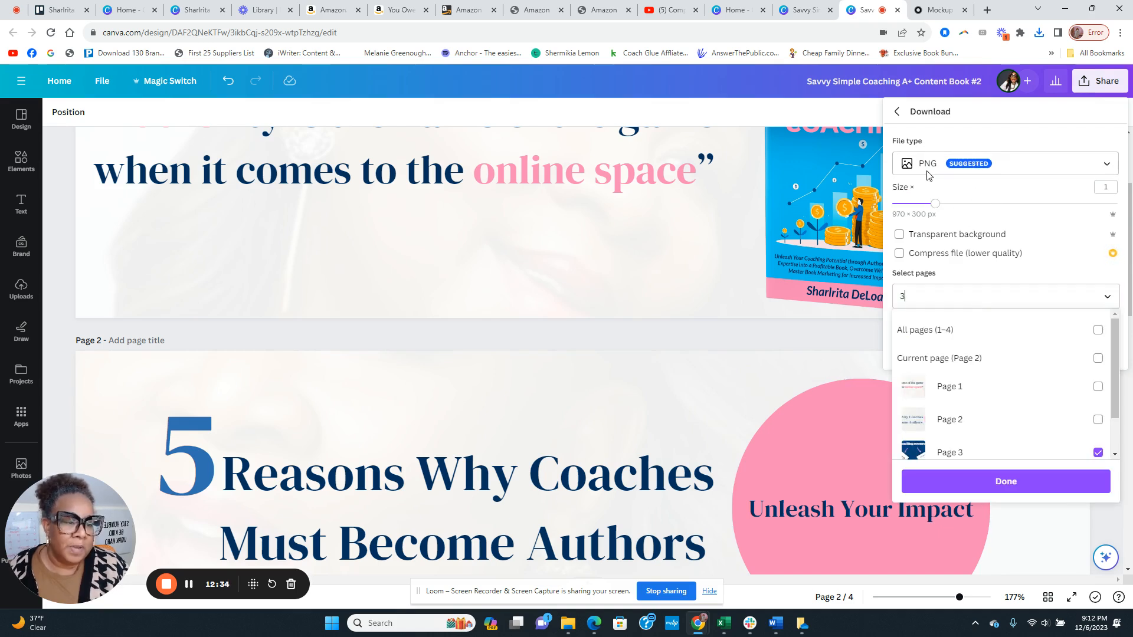
scroll(1009, 408, down, 2)
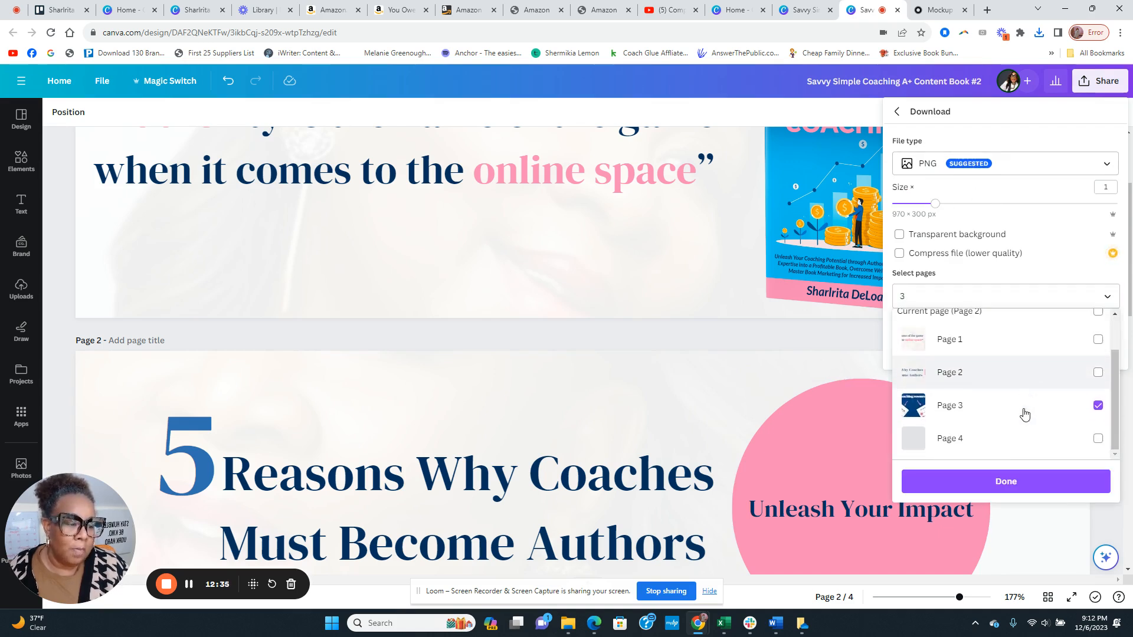
click(960, 444)
click(969, 412)
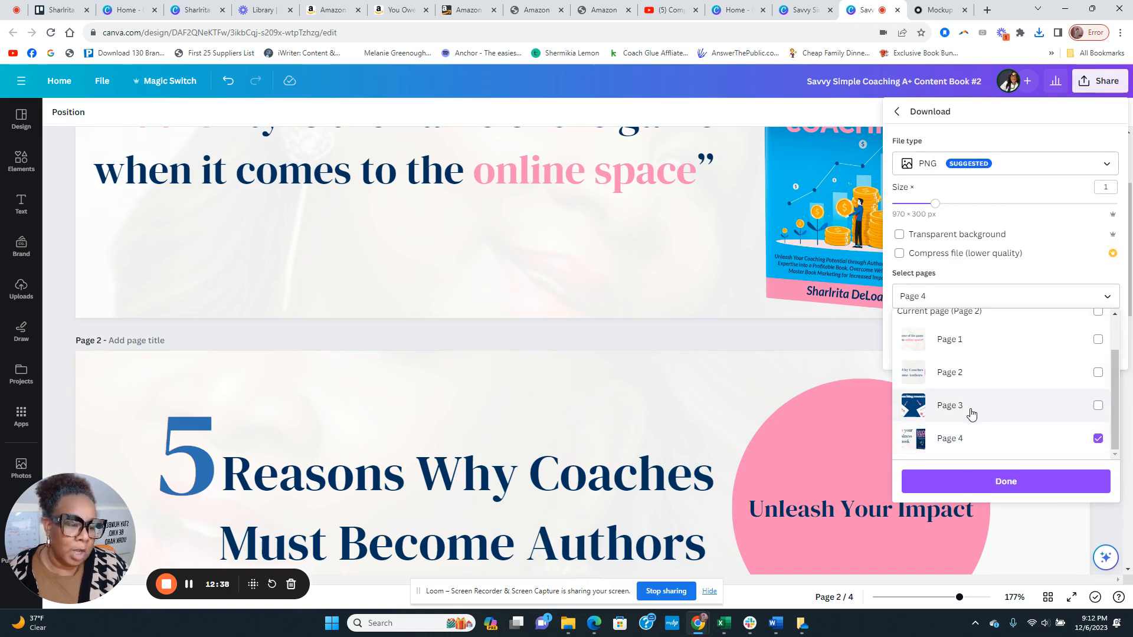
click(1049, 276)
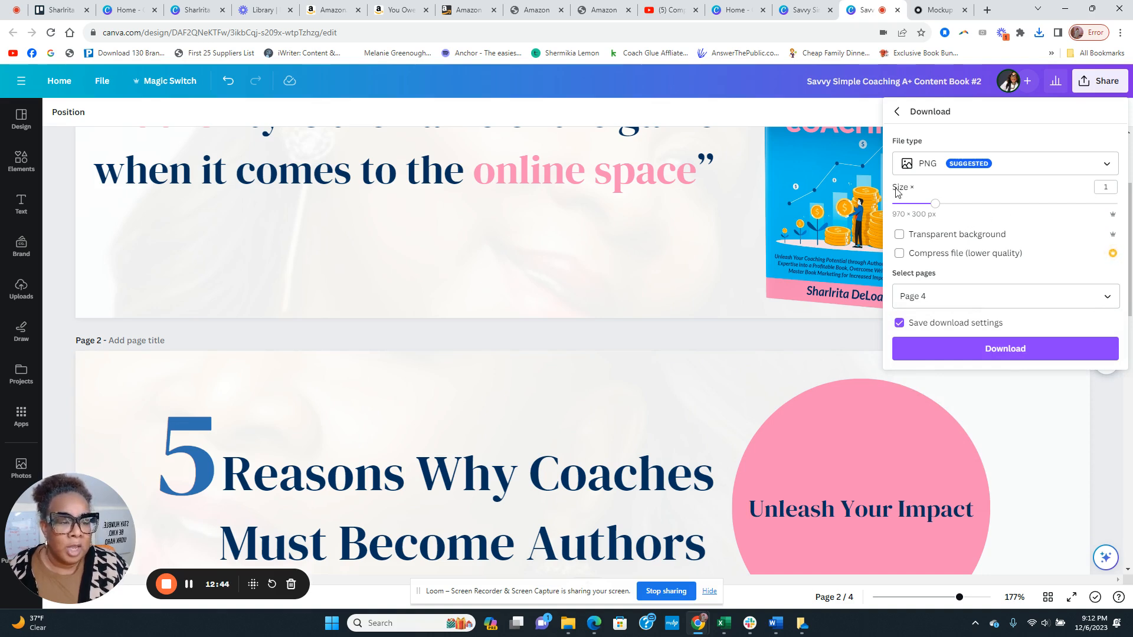
- Download banner page 4 as a PNG at size 1 (970 × 300 px) and return to the design's pages
click(935, 205)
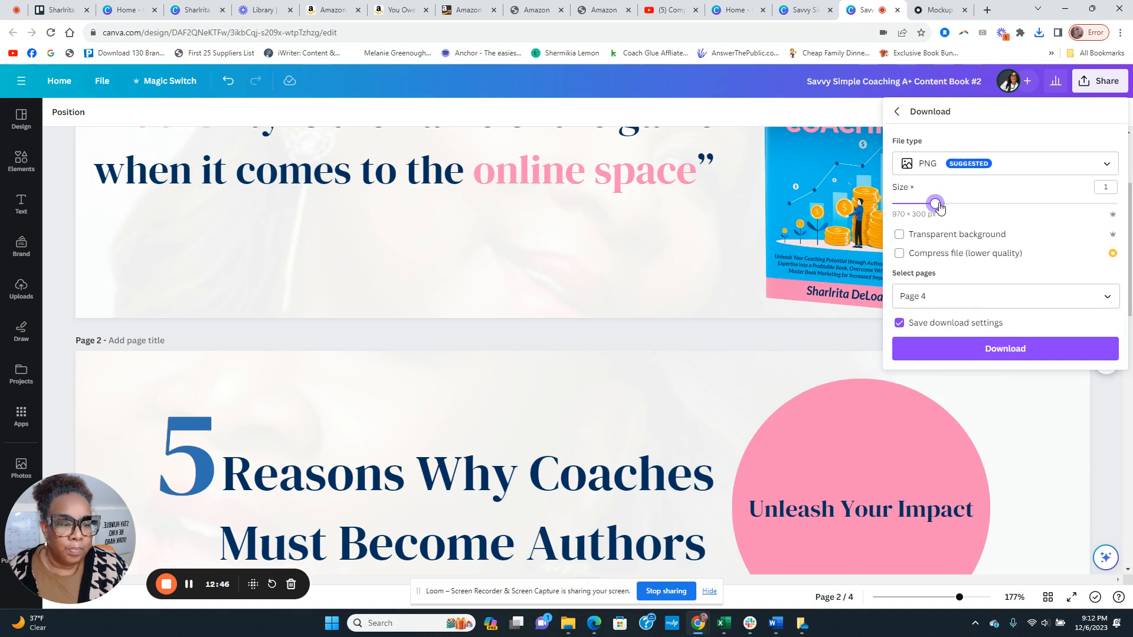
drag(940, 207, 938, 209)
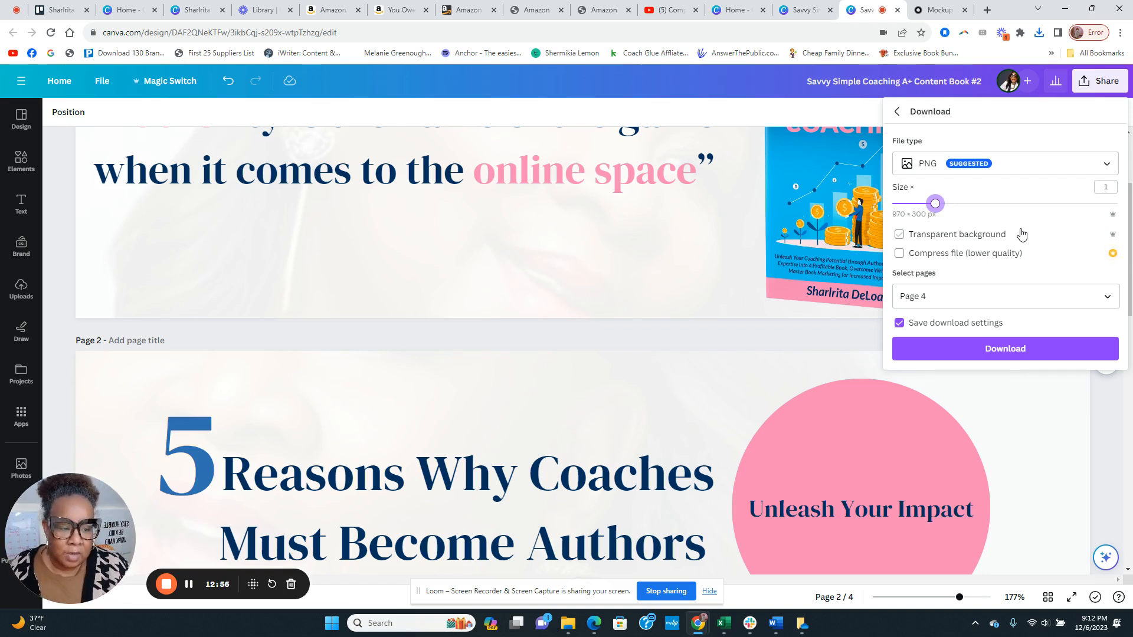
click(1002, 351)
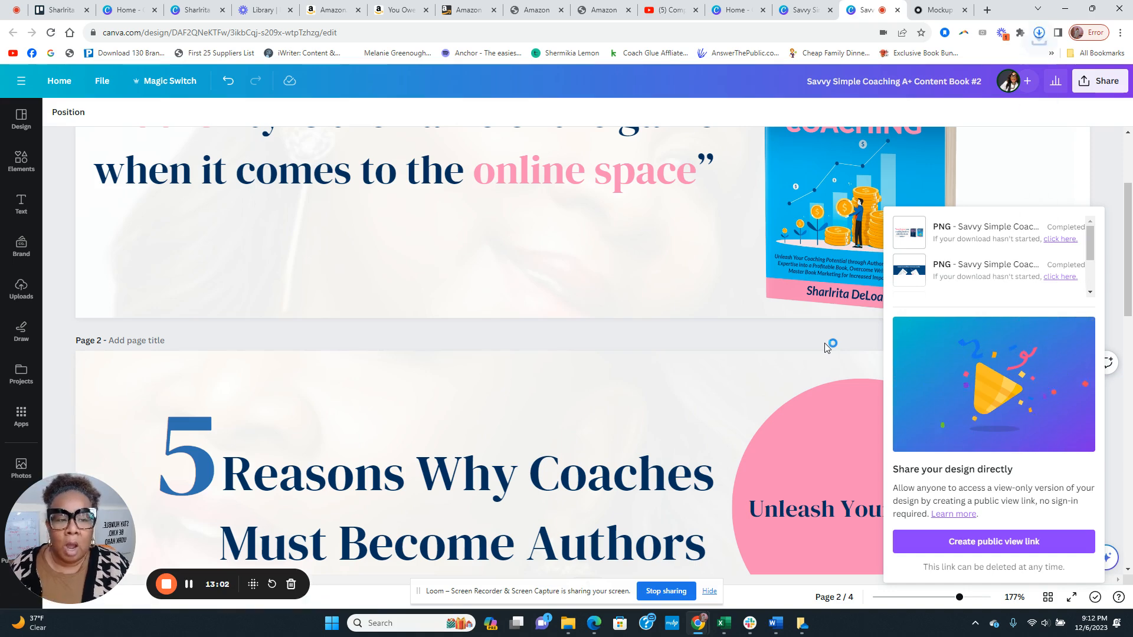
click(398, 329)
scroll(398, 329, down, 10)
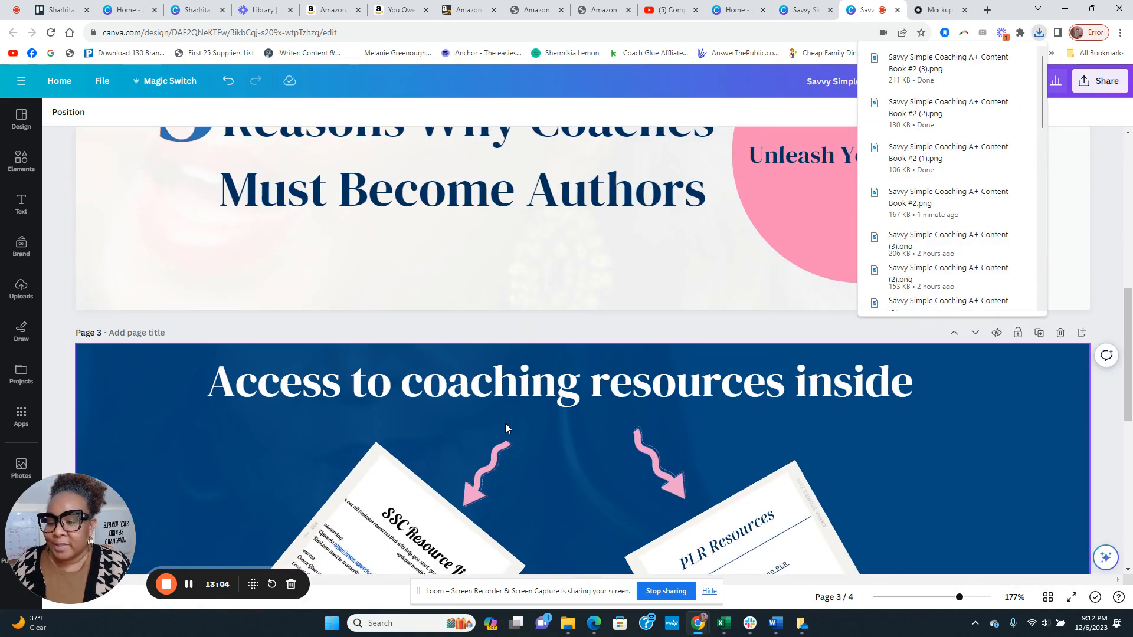
scroll(505, 423, up, 6)
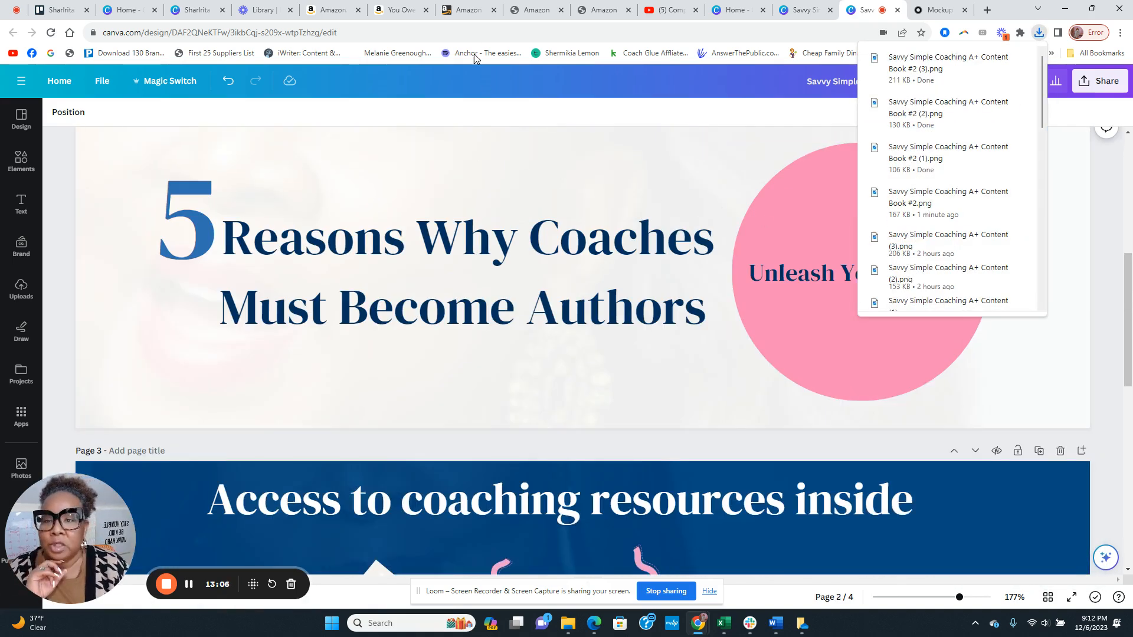
- Switch to the Kindle Direct Publishing bookshelf and go to the A+ Content section of its Marketing resources
click(465, 11)
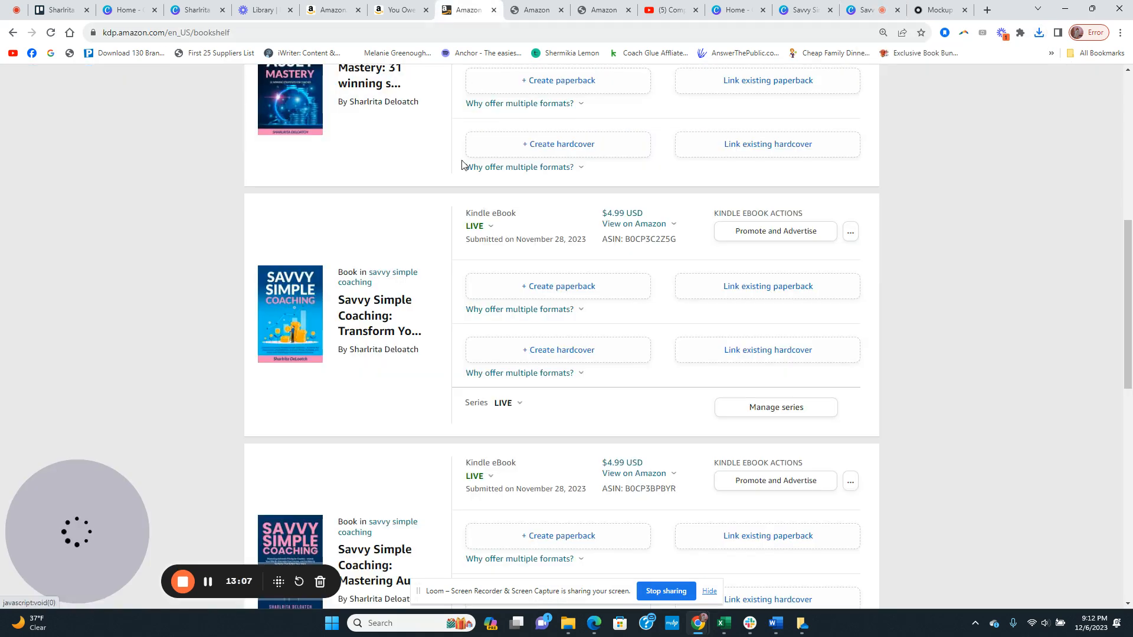
scroll(375, 207, up, 5)
scroll(375, 206, up, 3)
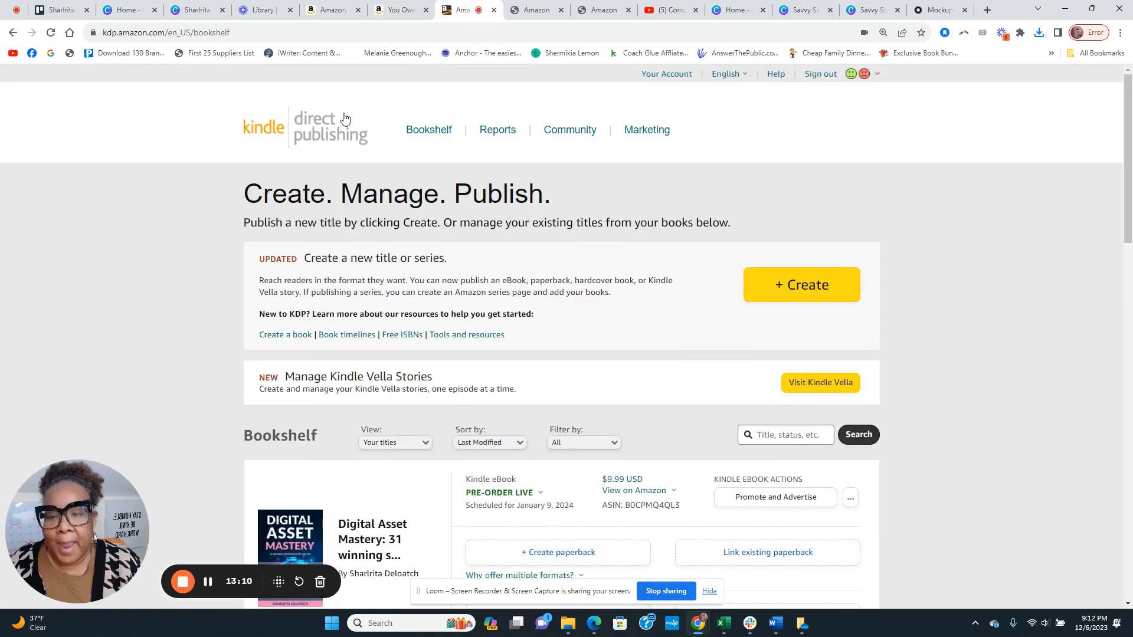
click(647, 130)
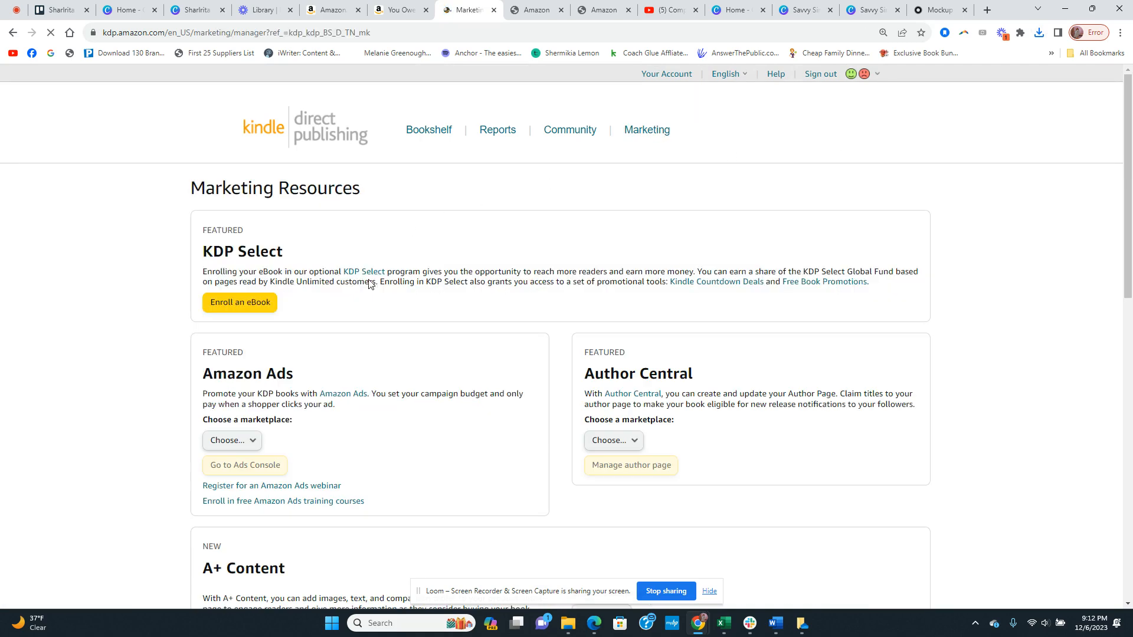
scroll(444, 340, down, 5)
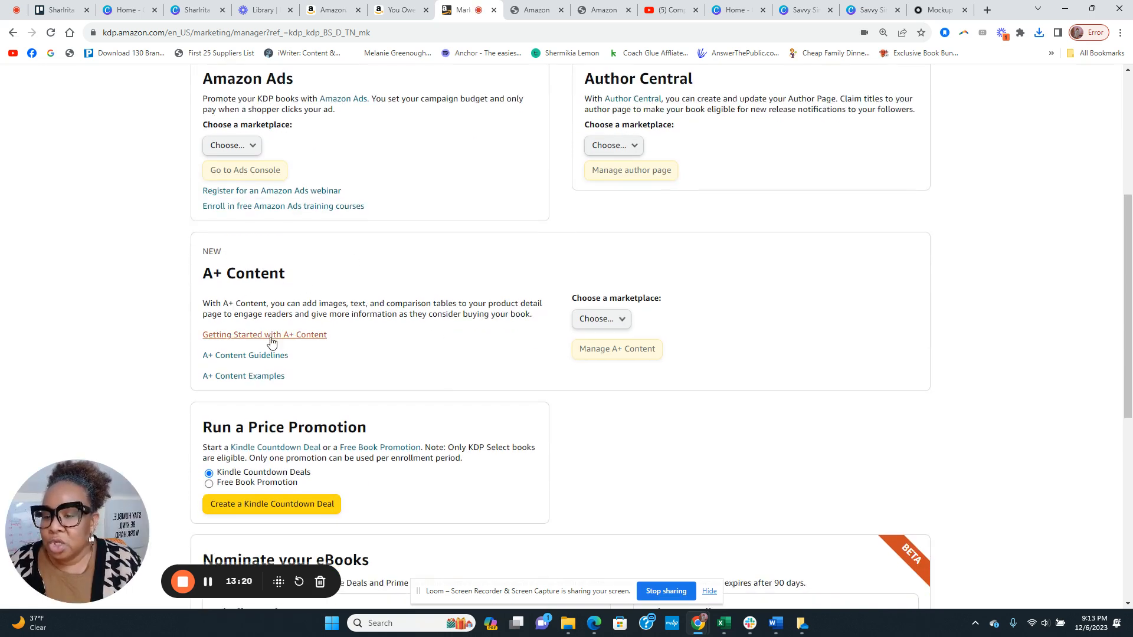
- Open the A+ Content Examples help page and look through the series modules and author detail page examples
click(253, 377)
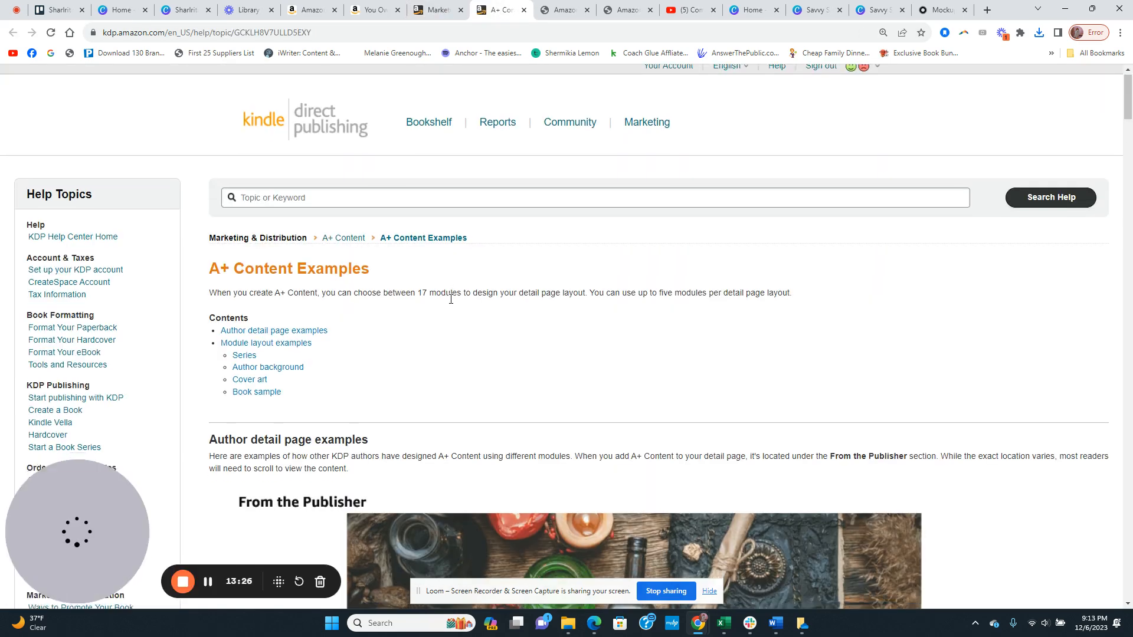
scroll(342, 310, down, 5)
scroll(333, 308, up, 3)
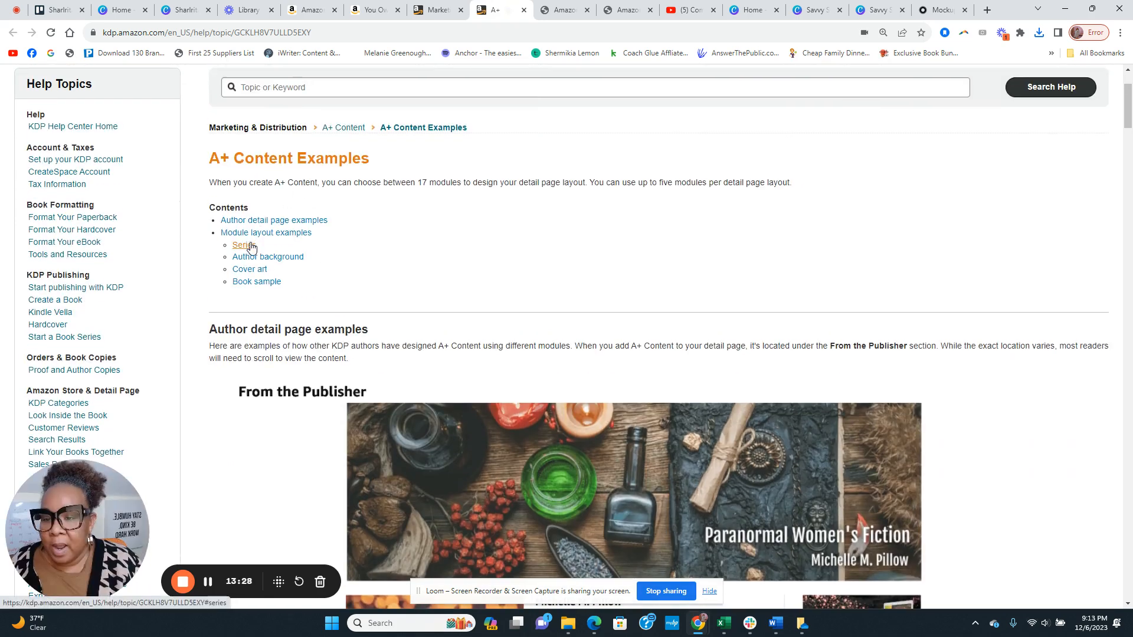
click(251, 243)
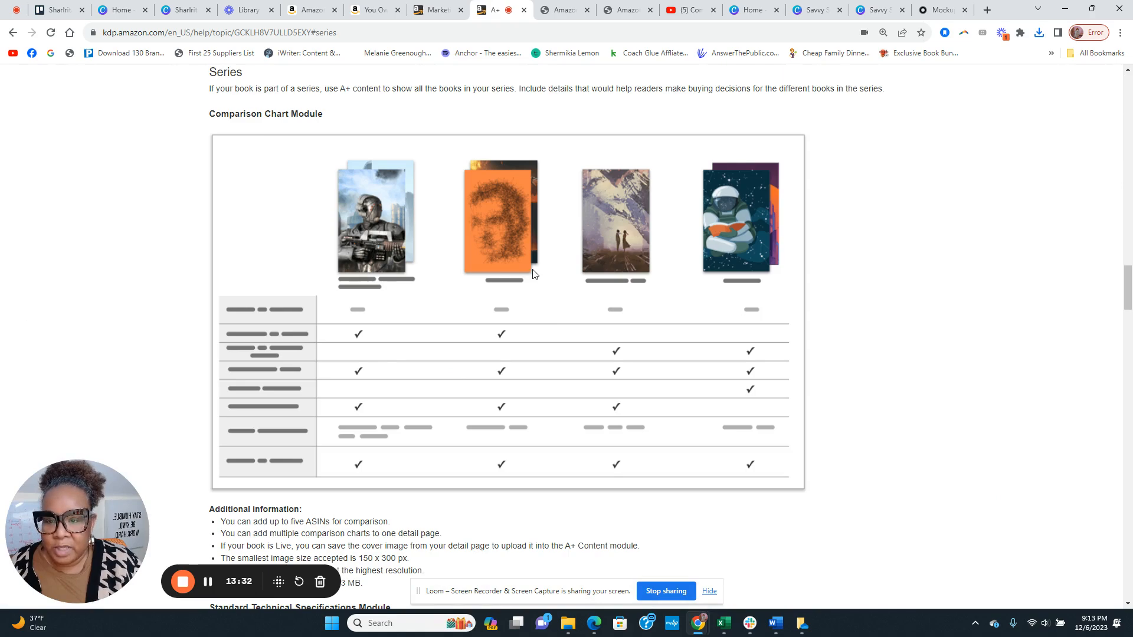
scroll(535, 277, down, 4)
scroll(535, 277, down, 5)
scroll(561, 319, up, 8)
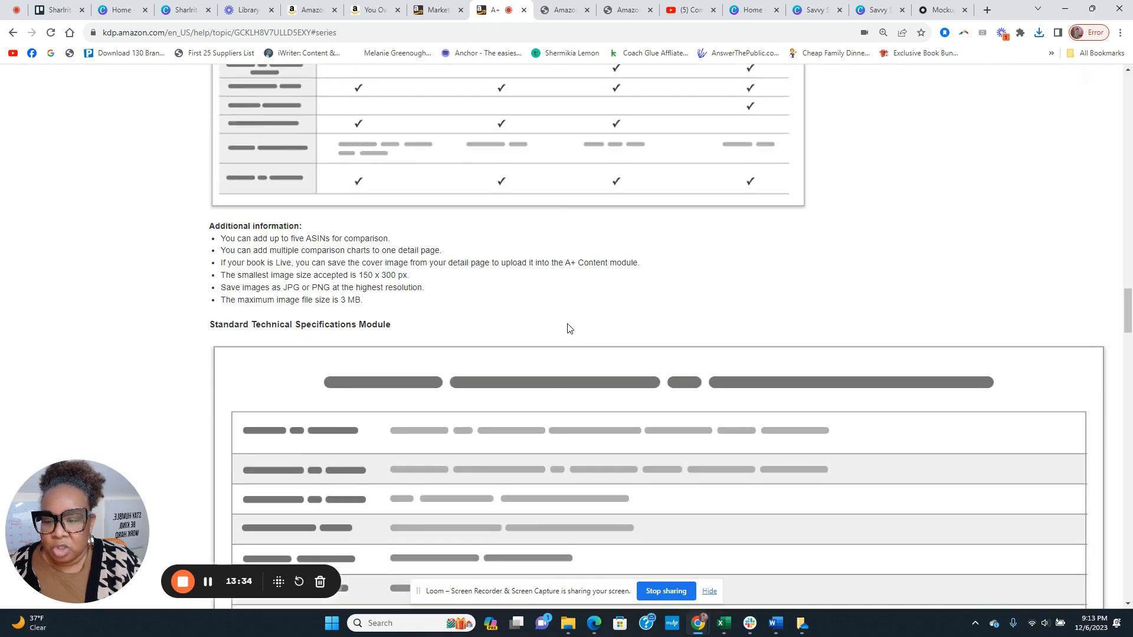
scroll(299, 242, up, 15)
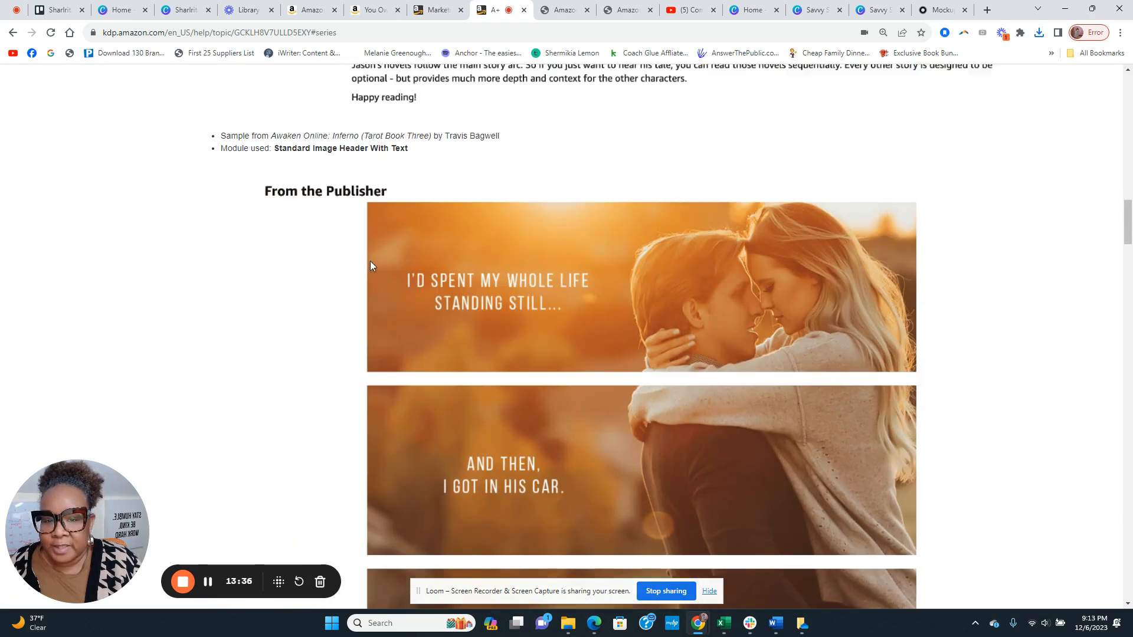
scroll(741, 406, up, 13)
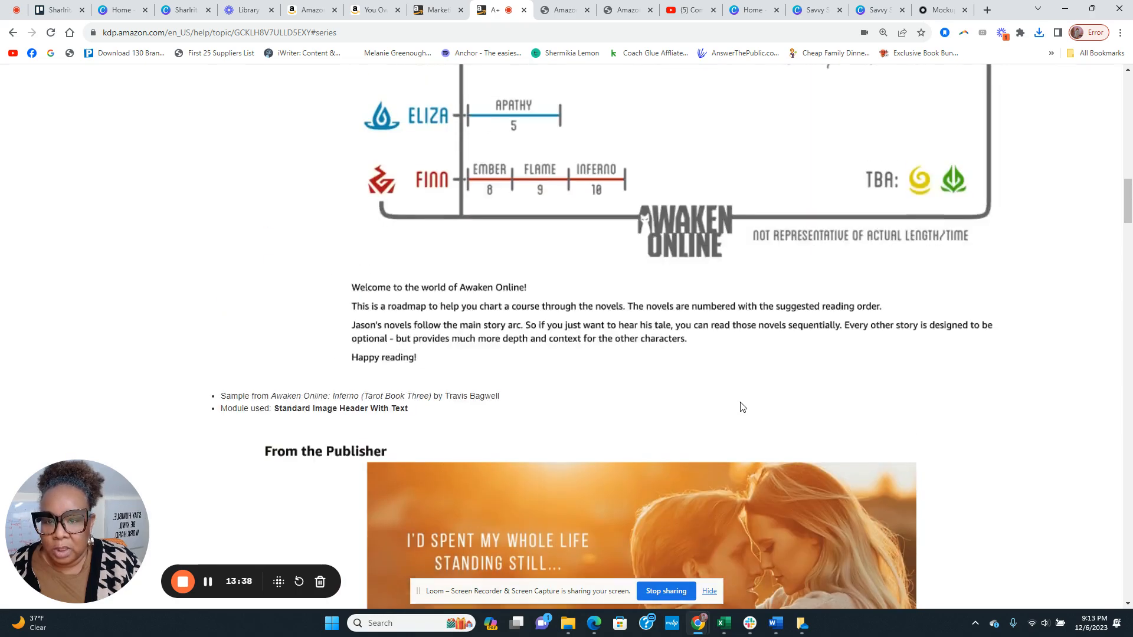
scroll(741, 406, up, 15)
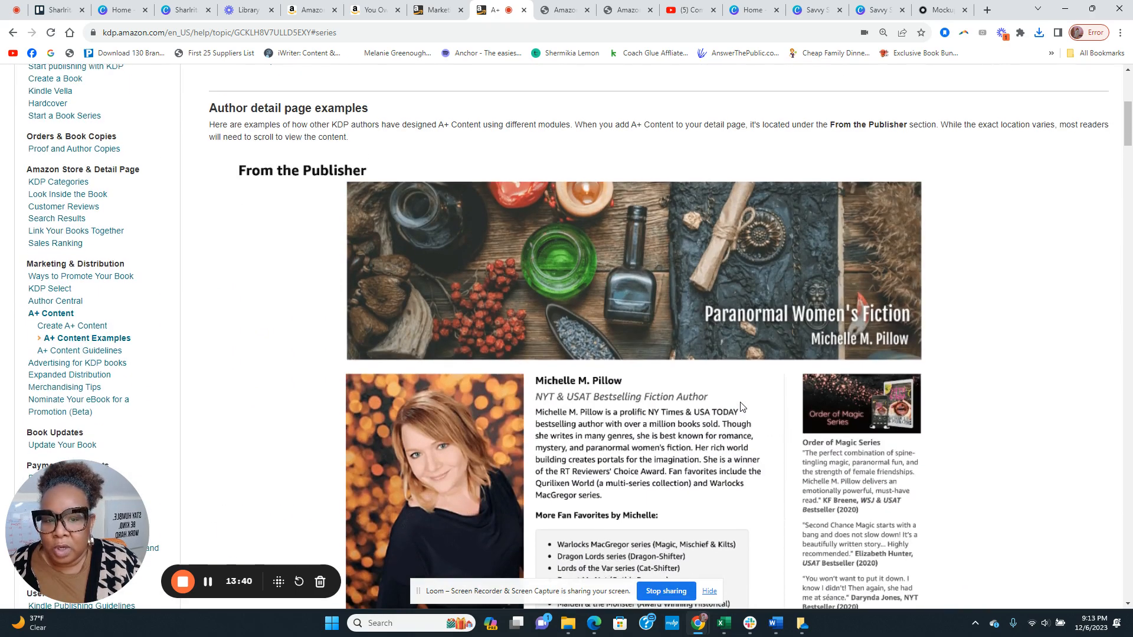
scroll(742, 407, up, 1)
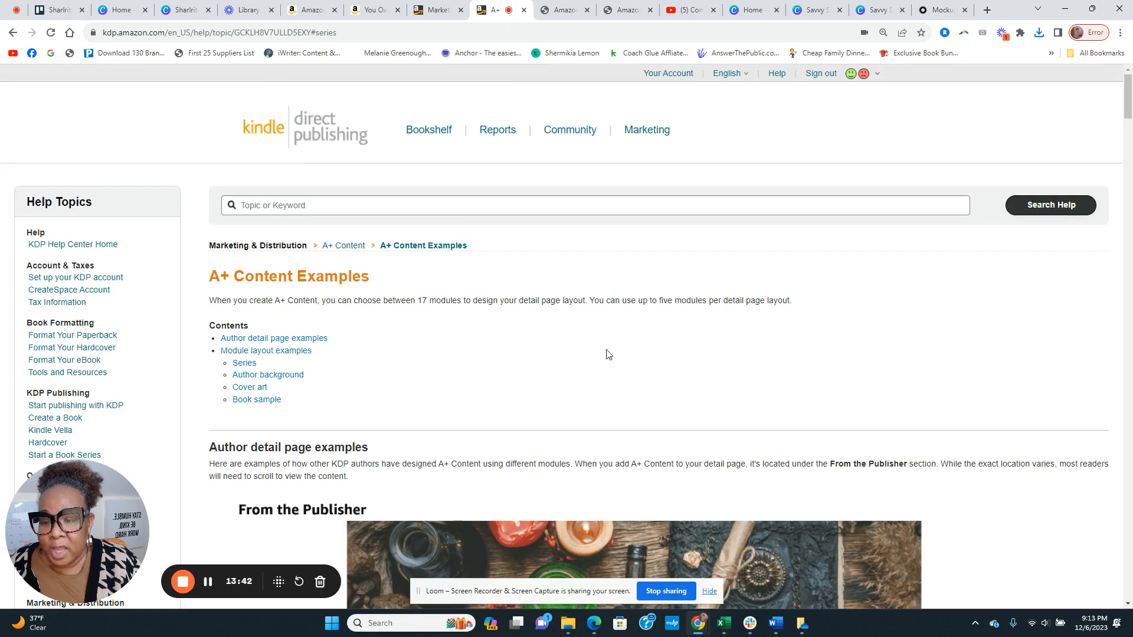
- Back on the KDP Marketing page, choose Amazon.com as the A+ Content marketplace and open the A+ Content Manager
click(440, 19)
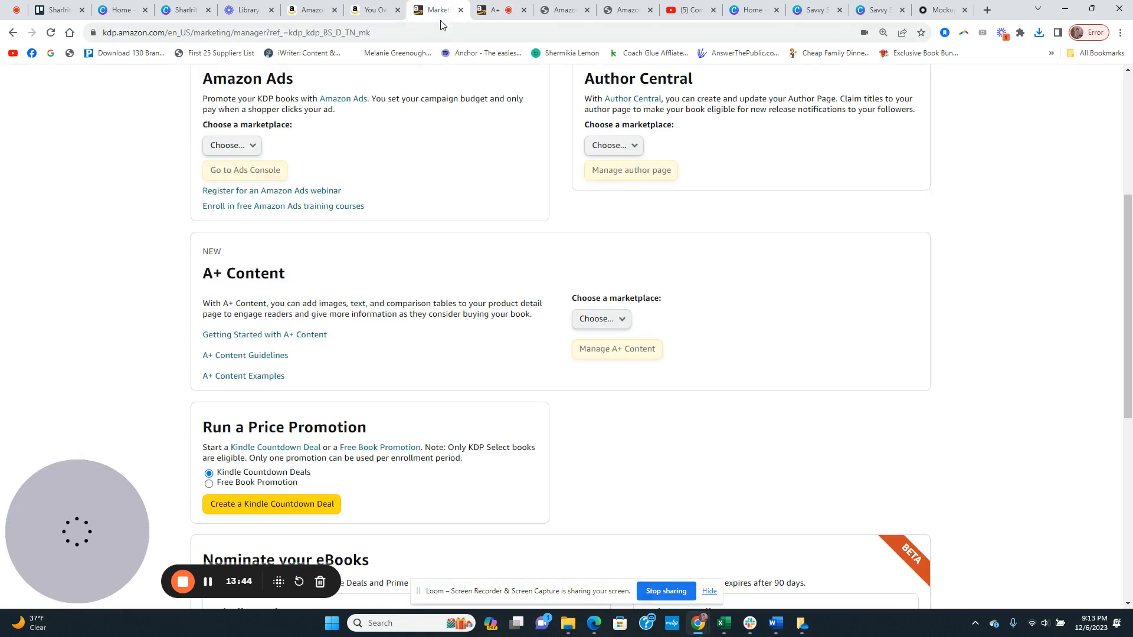
click(621, 319)
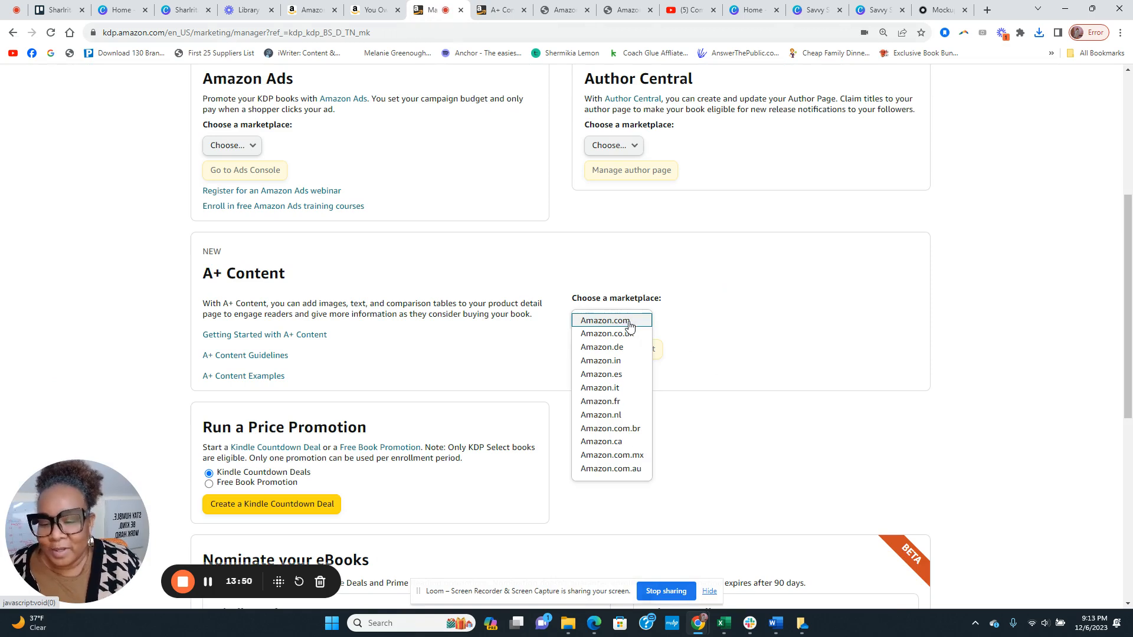
click(630, 321)
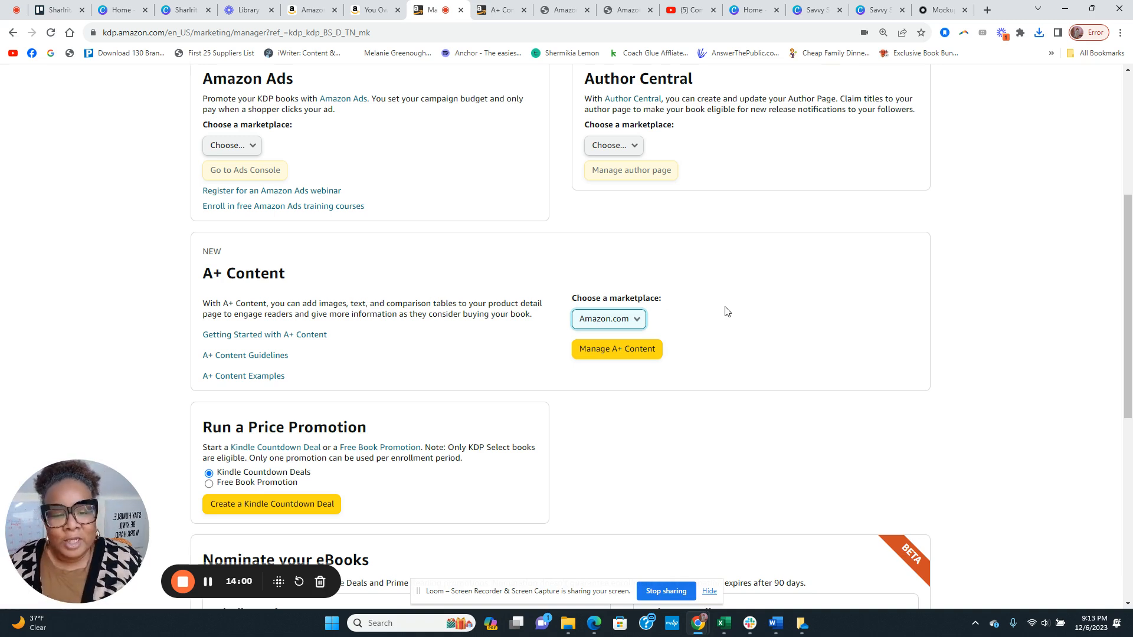
click(625, 319)
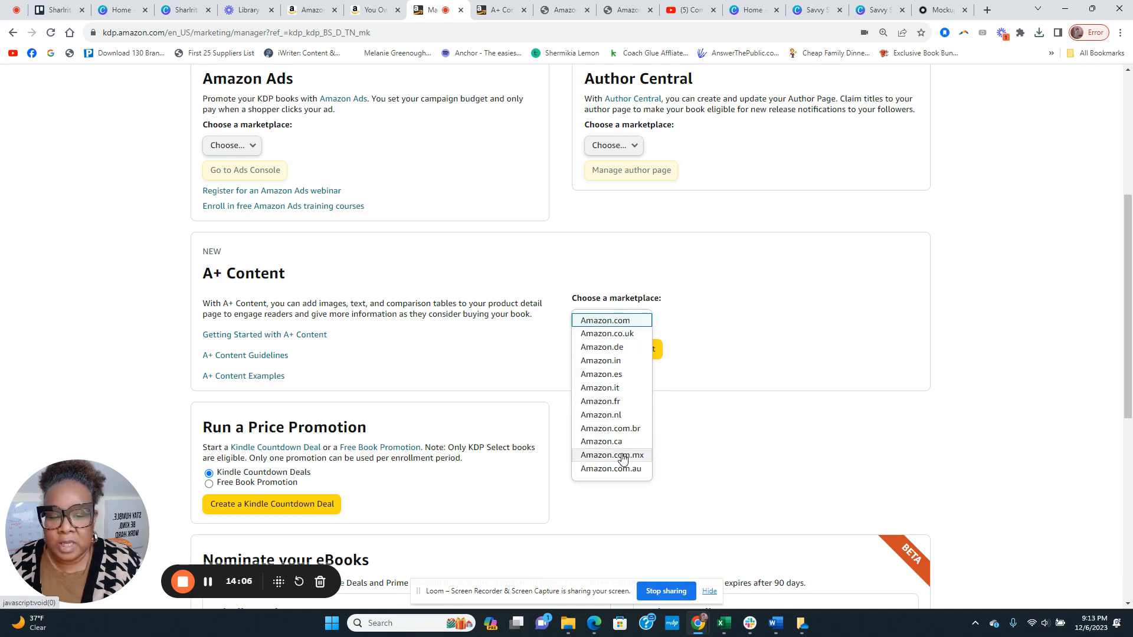
click(620, 320)
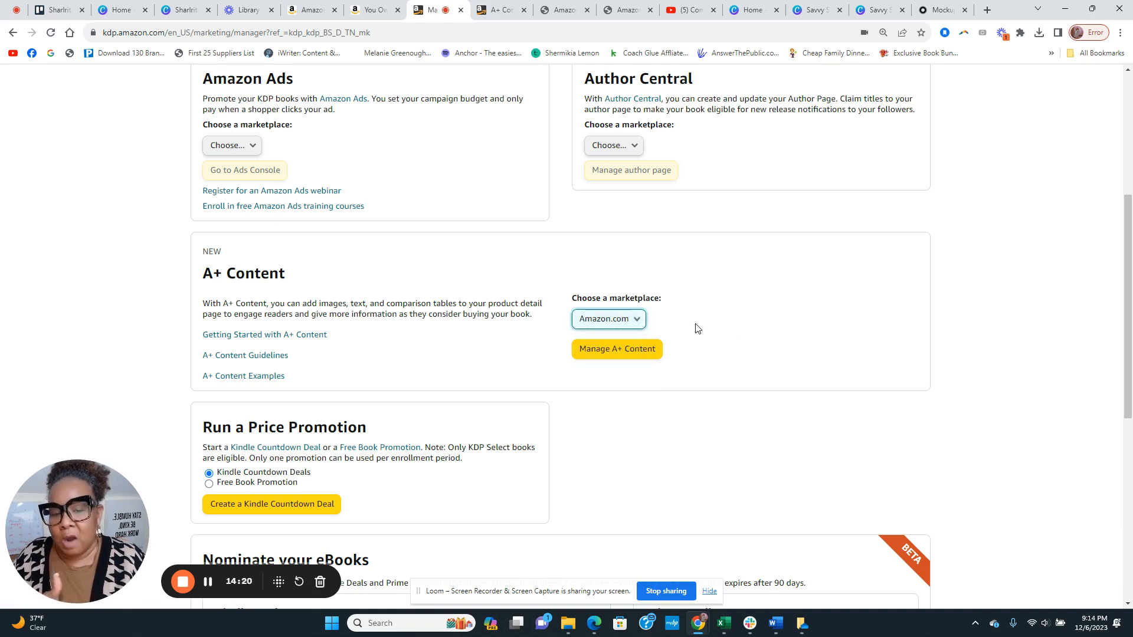
click(640, 326)
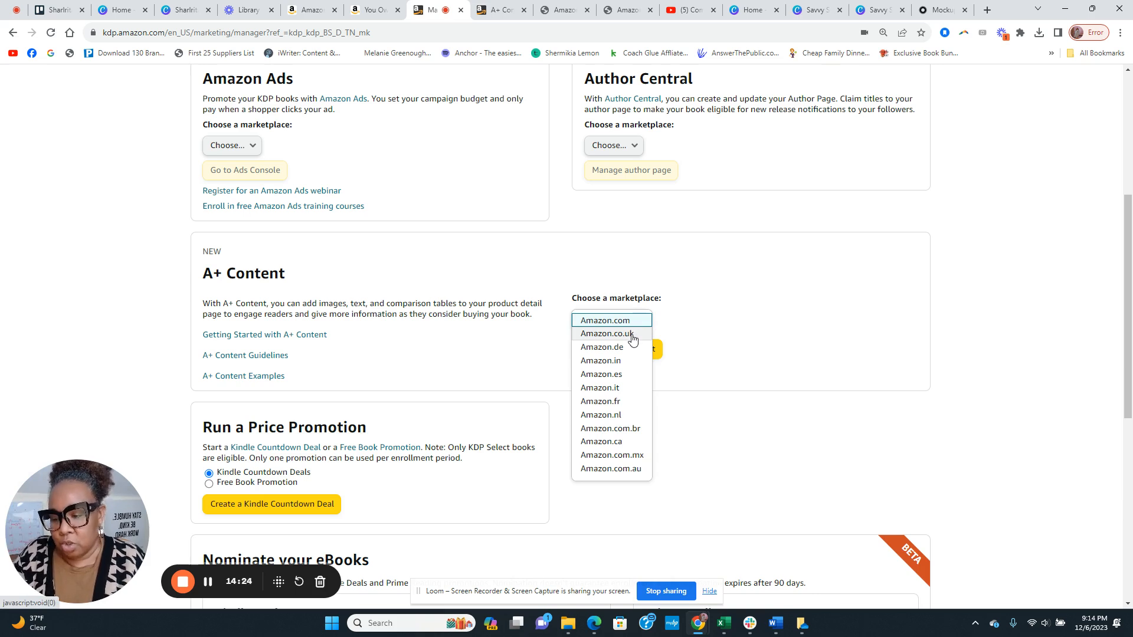
click(628, 321)
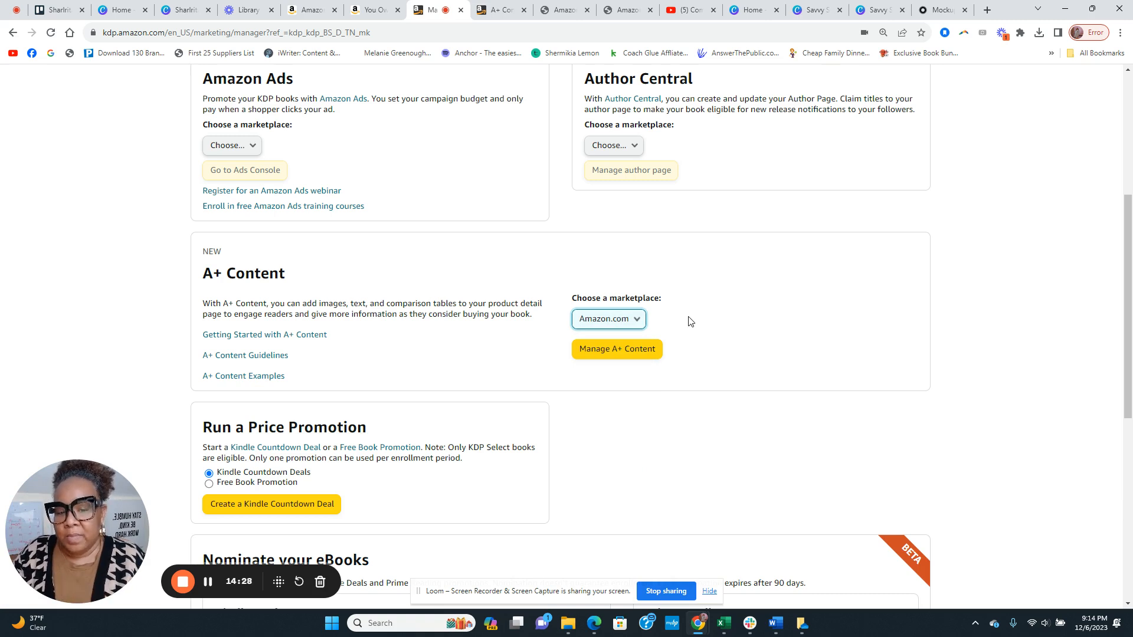
click(607, 357)
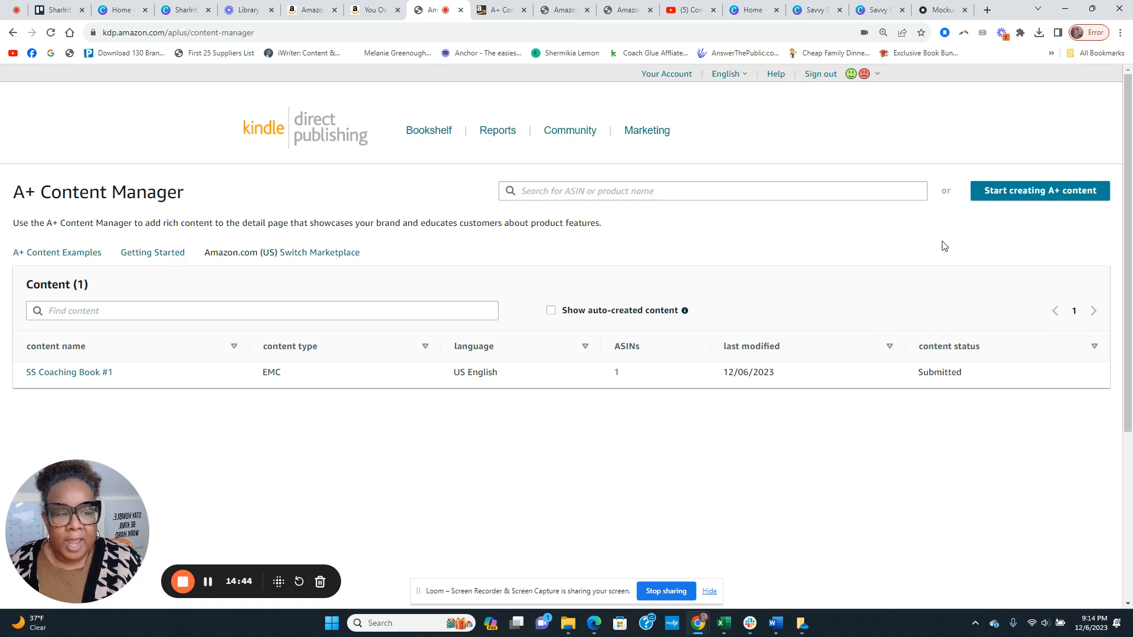
- Start creating new A+ content and name it "SS Coaching Book #2"
click(1042, 195)
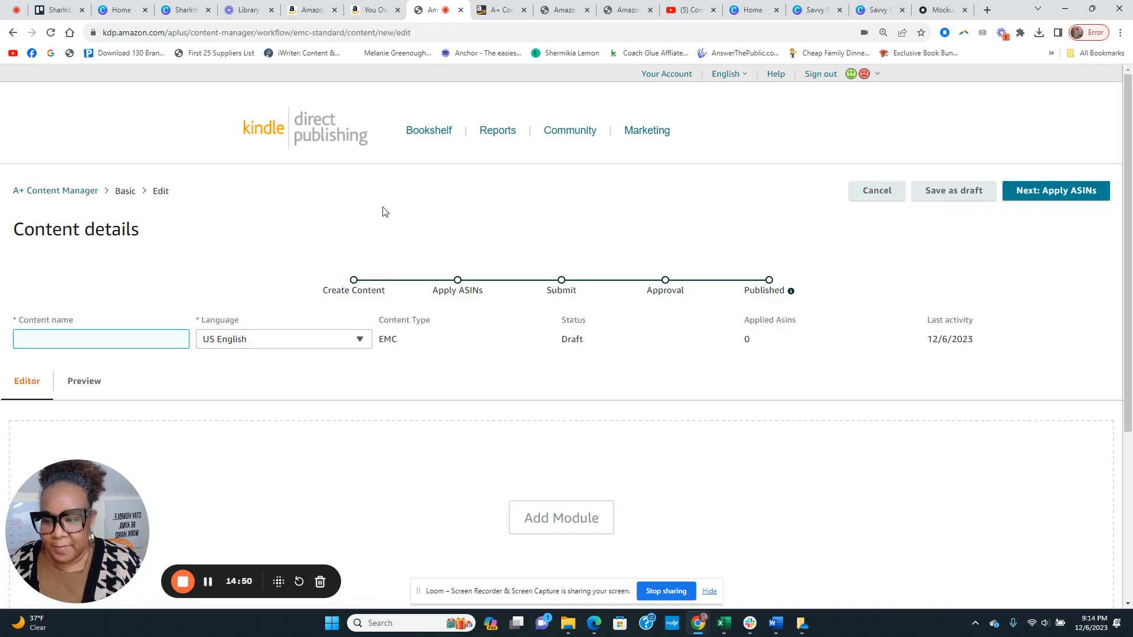
scroll(385, 212, down, 2)
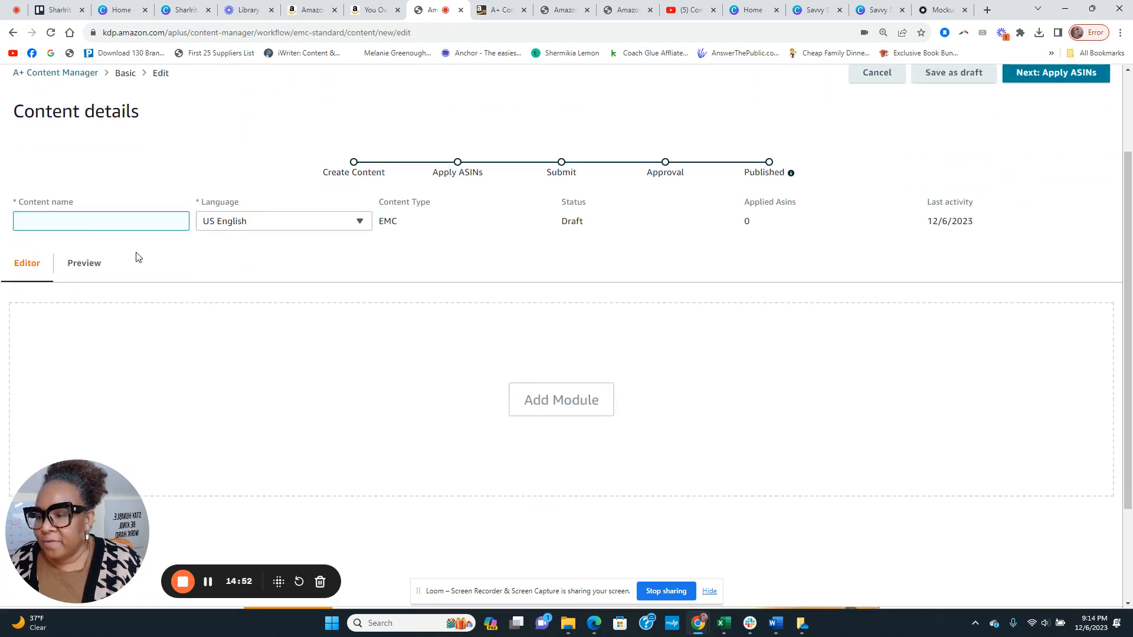
scroll(139, 261, up, 1)
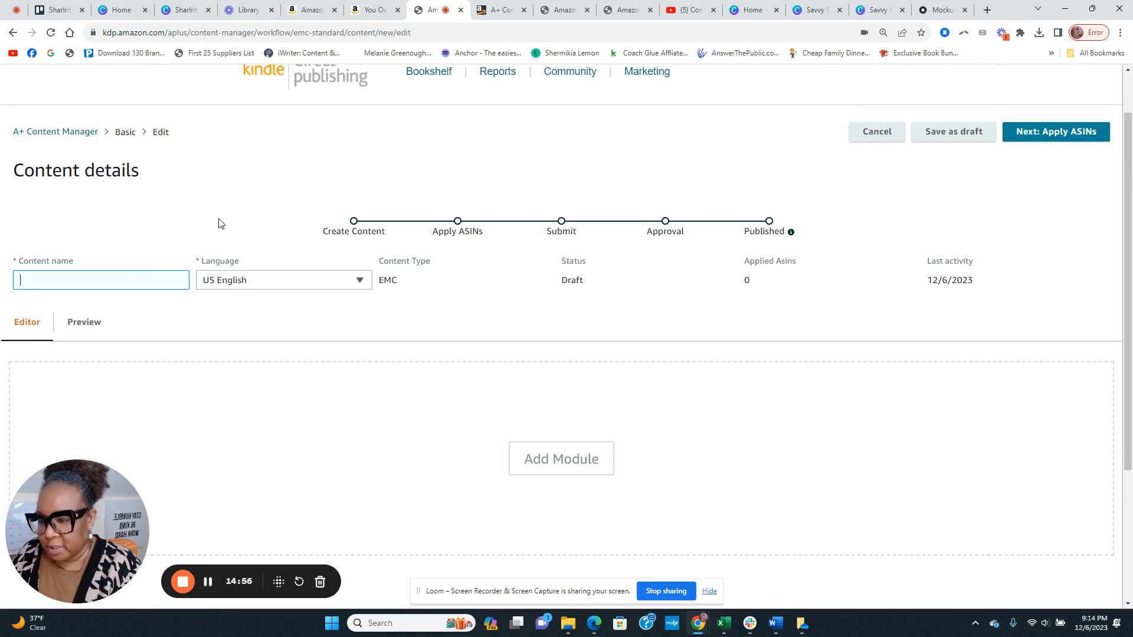
text(SS C)
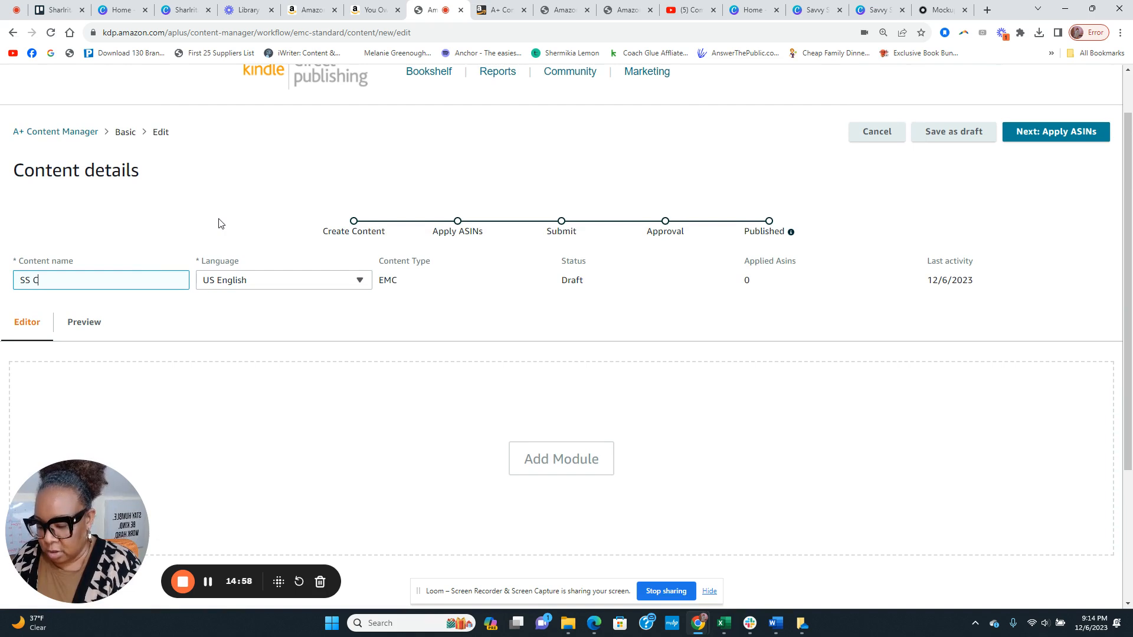
text(oaching Book)
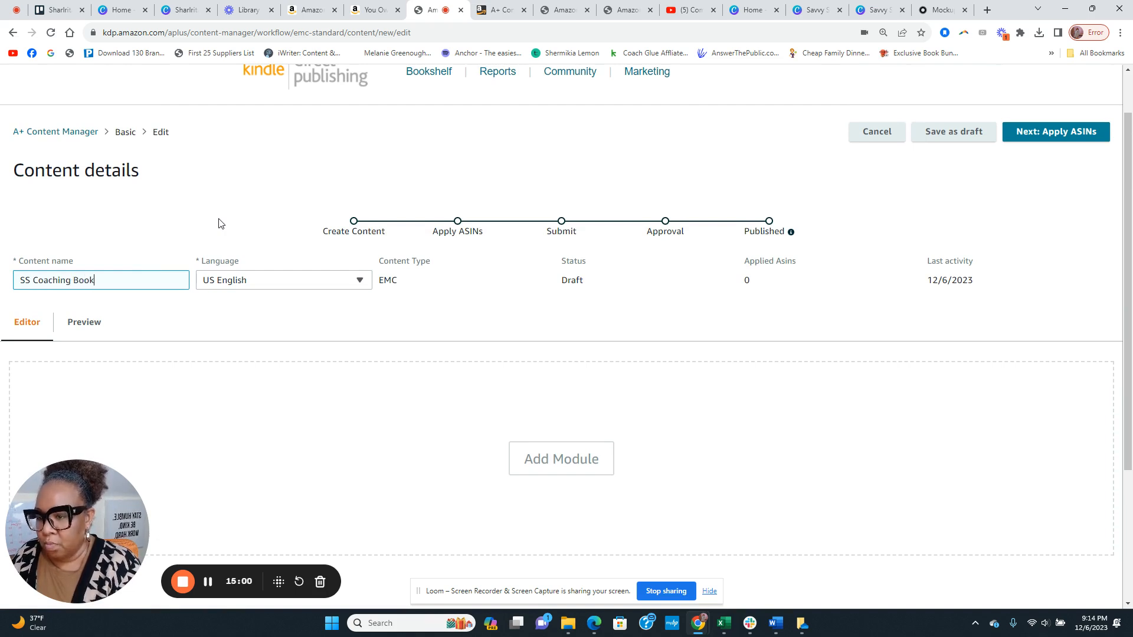
text( #2)
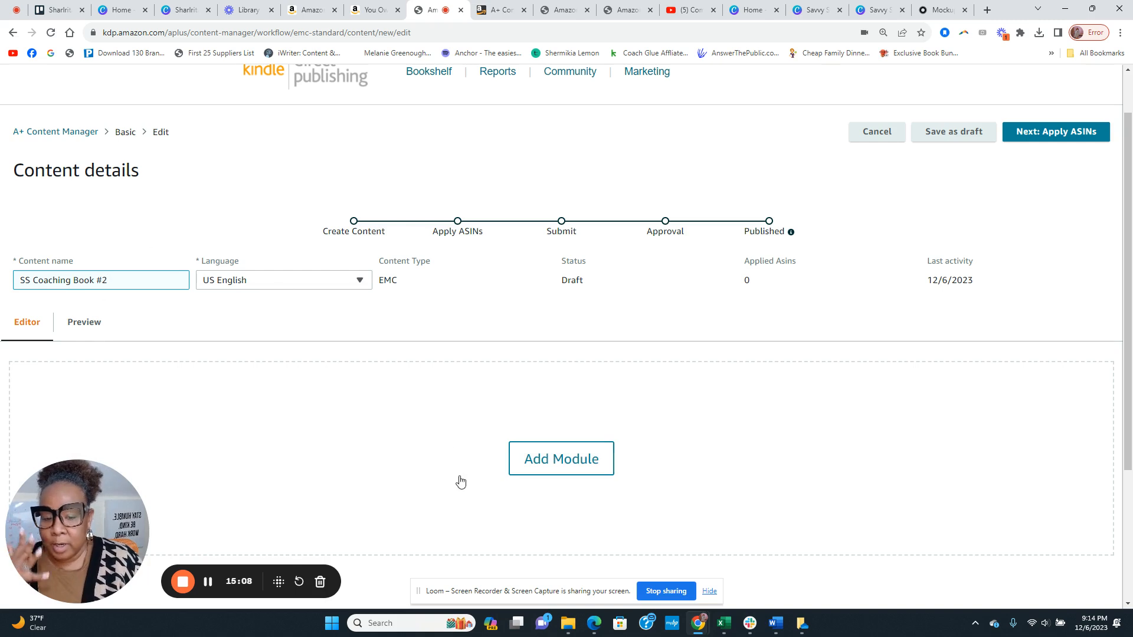
- Browse the available module types and add a Standard Image & Dark Text Overlay module to the content
click(555, 467)
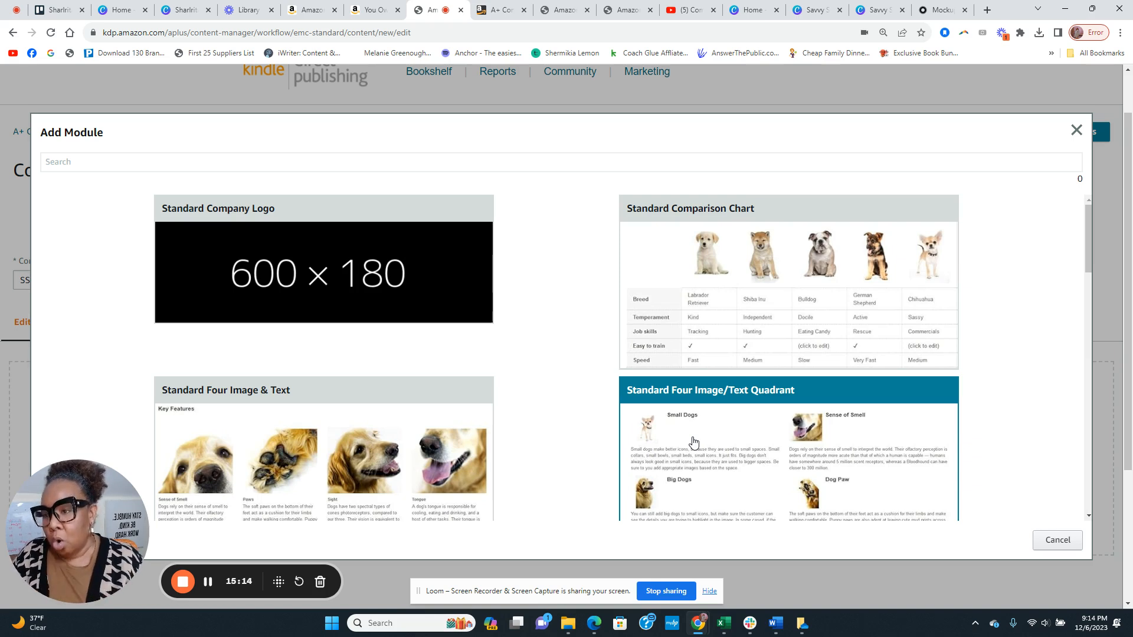
scroll(573, 312, down, 2)
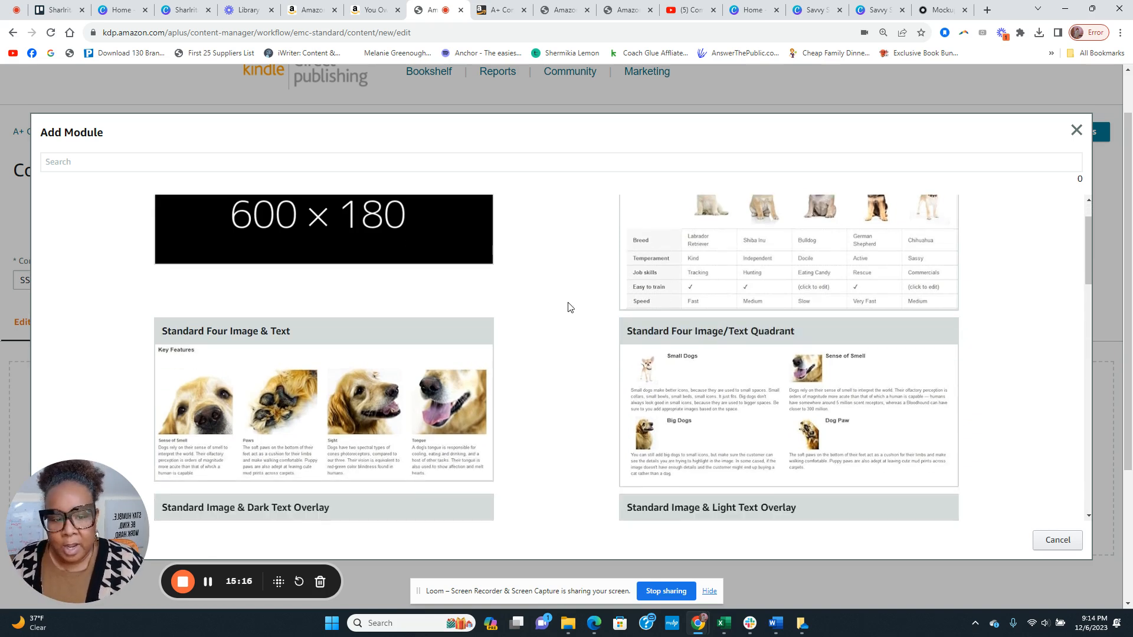
scroll(752, 396, down, 5)
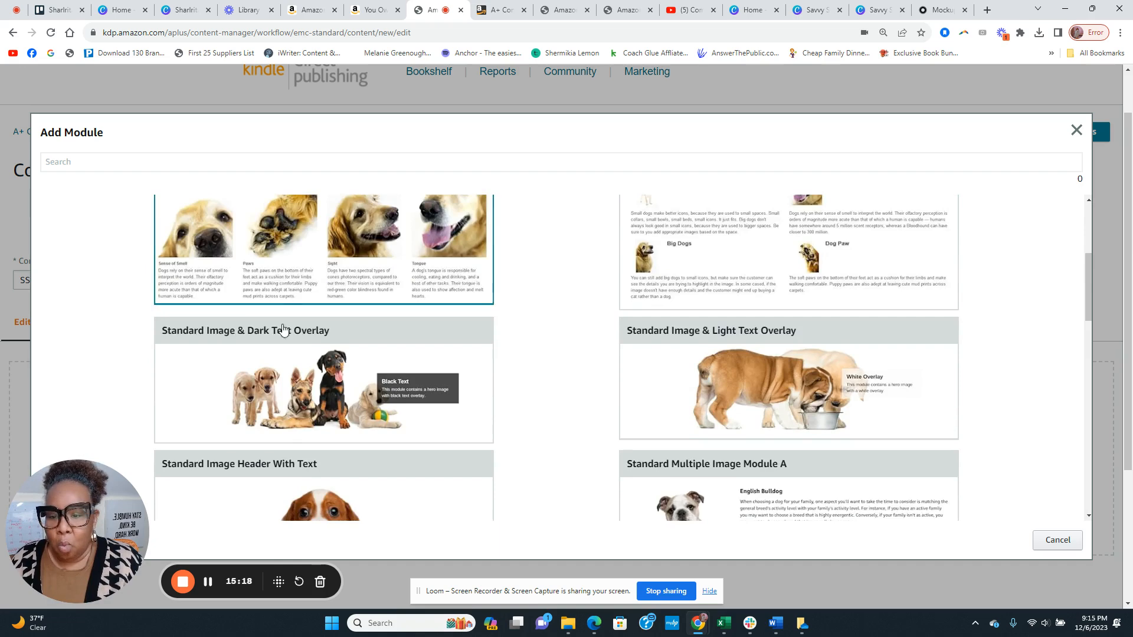
scroll(815, 393, down, 3)
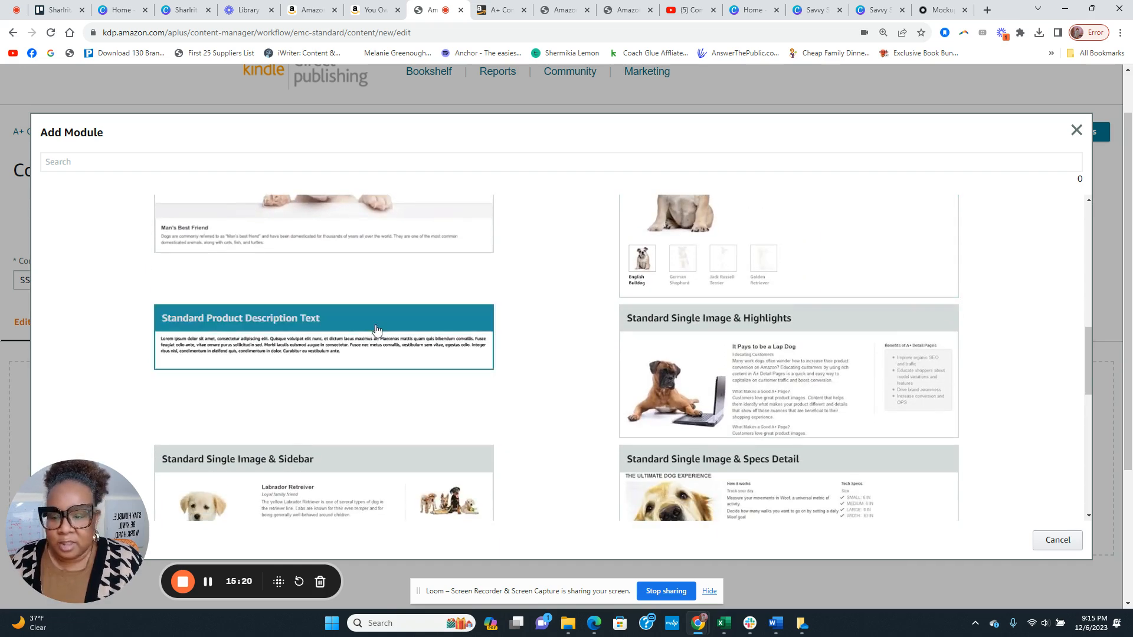
scroll(506, 354, up, 4)
scroll(536, 369, up, 3)
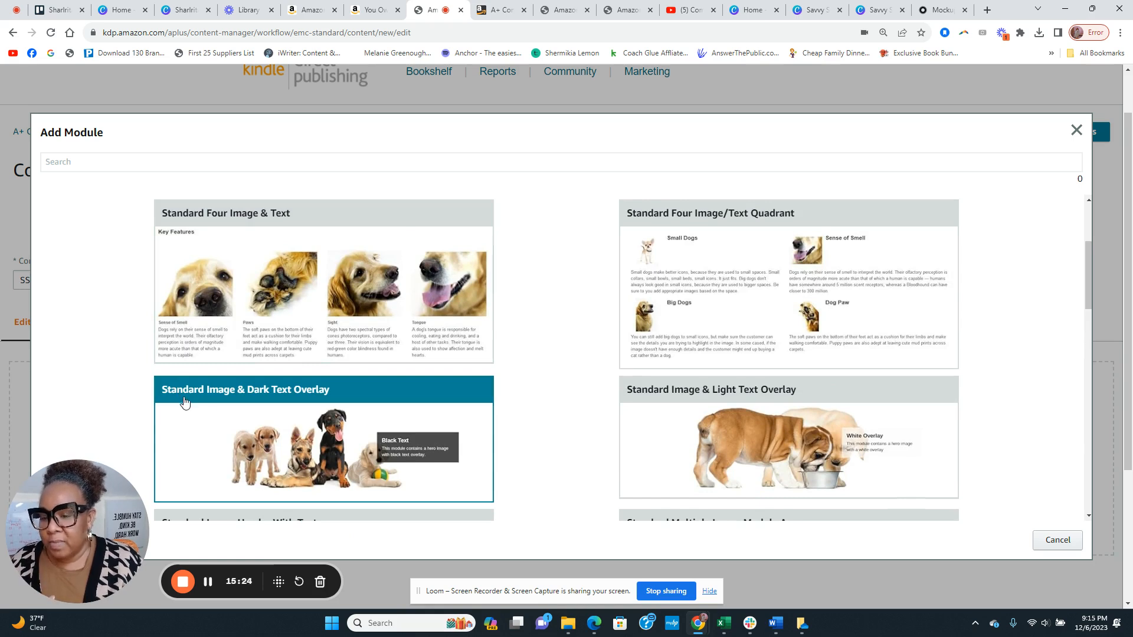
click(357, 437)
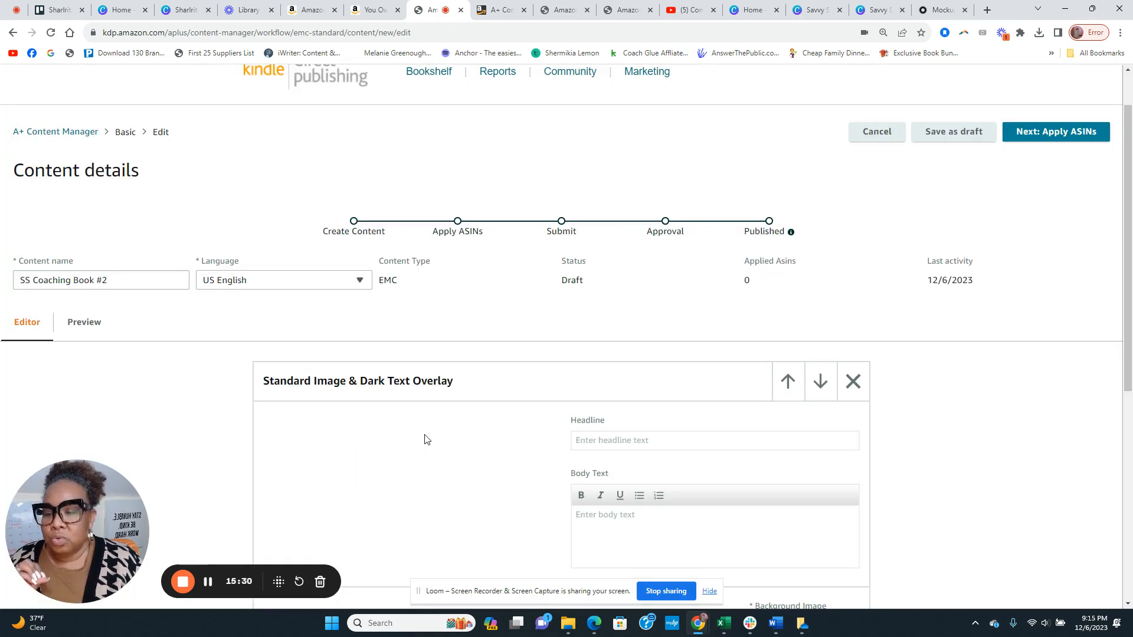
- Load the downloaded image "Savvy Simple Coaching A+ Content Book #2" as the module's background image
scroll(422, 434, down, 2)
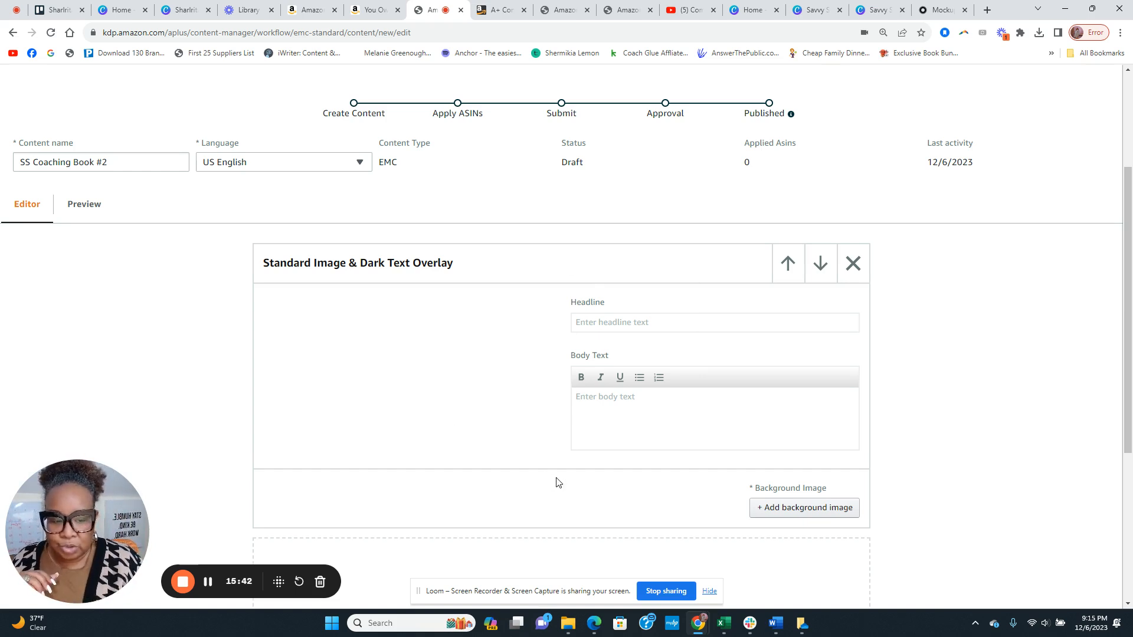
scroll(556, 480, down, 2)
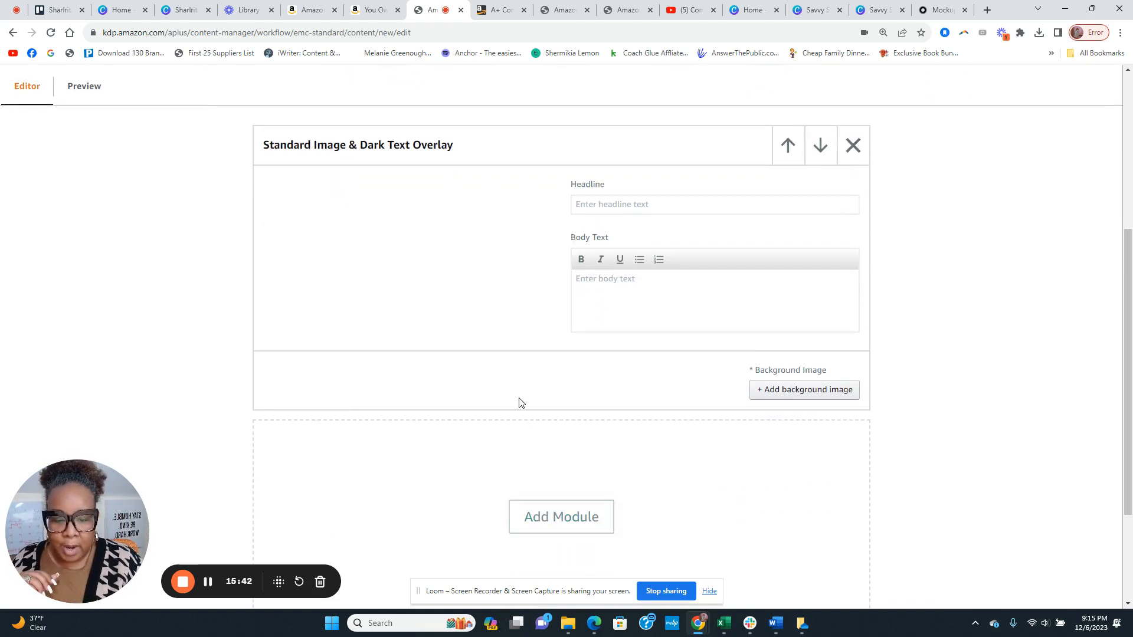
click(836, 392)
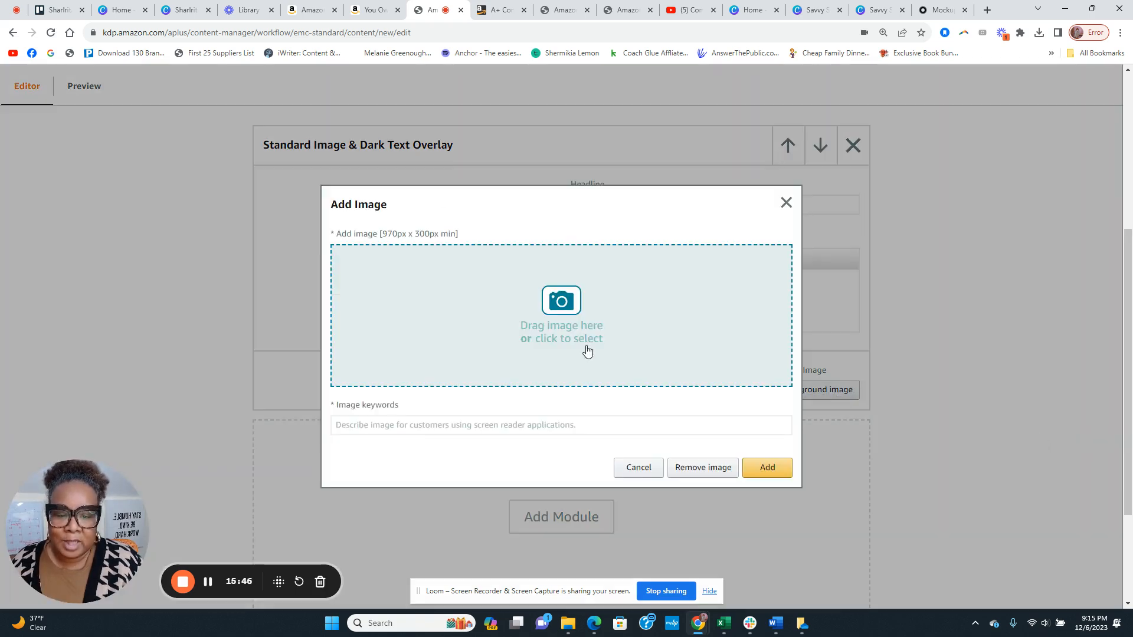
click(560, 314)
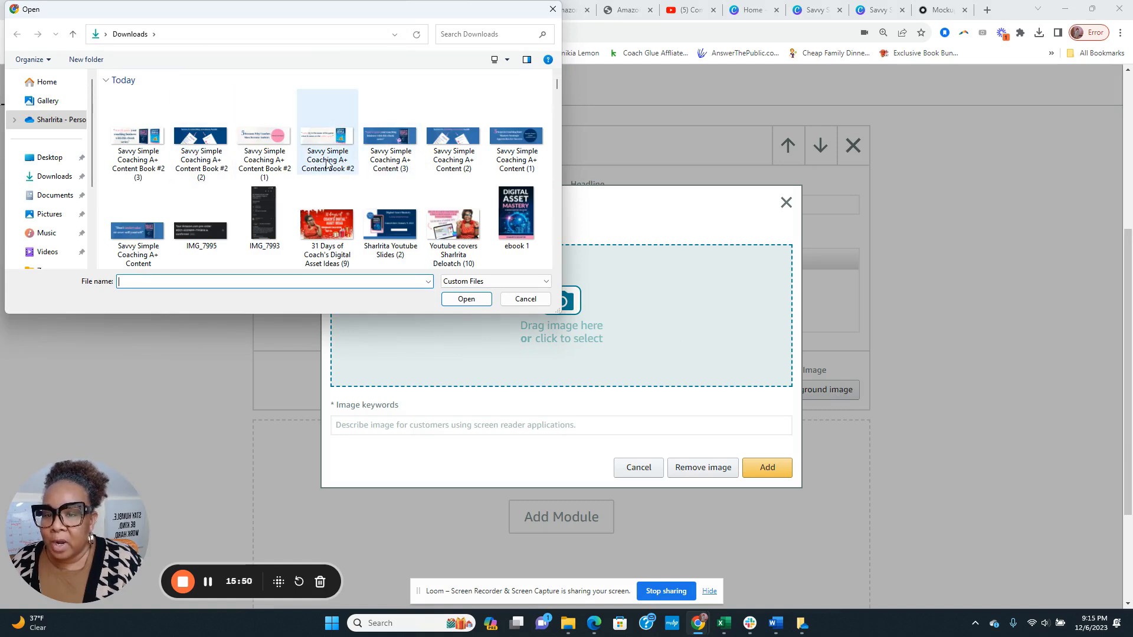
click(330, 138)
click(466, 299)
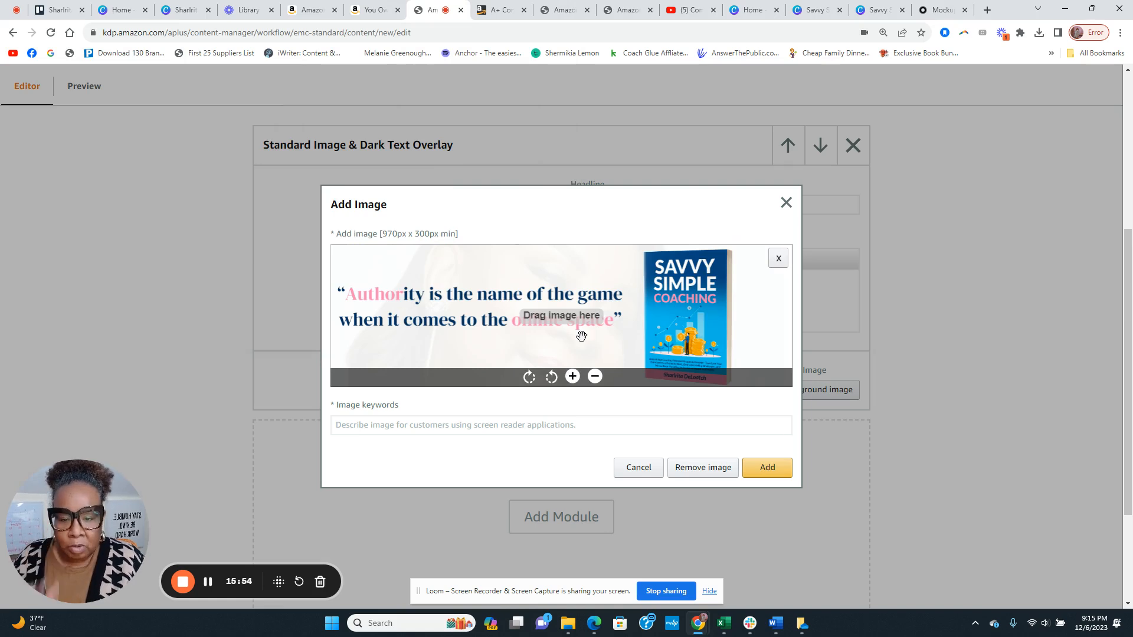
- Set the image keywords to "SS book #2 slide 1" and add the background image to the module
click(417, 423)
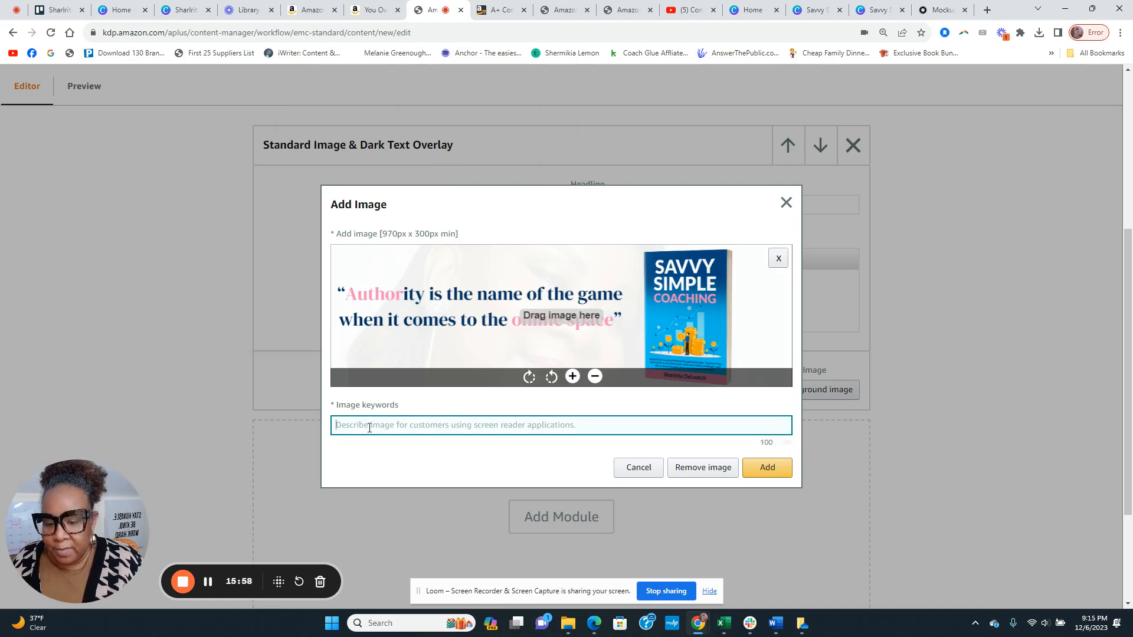
text(SS)
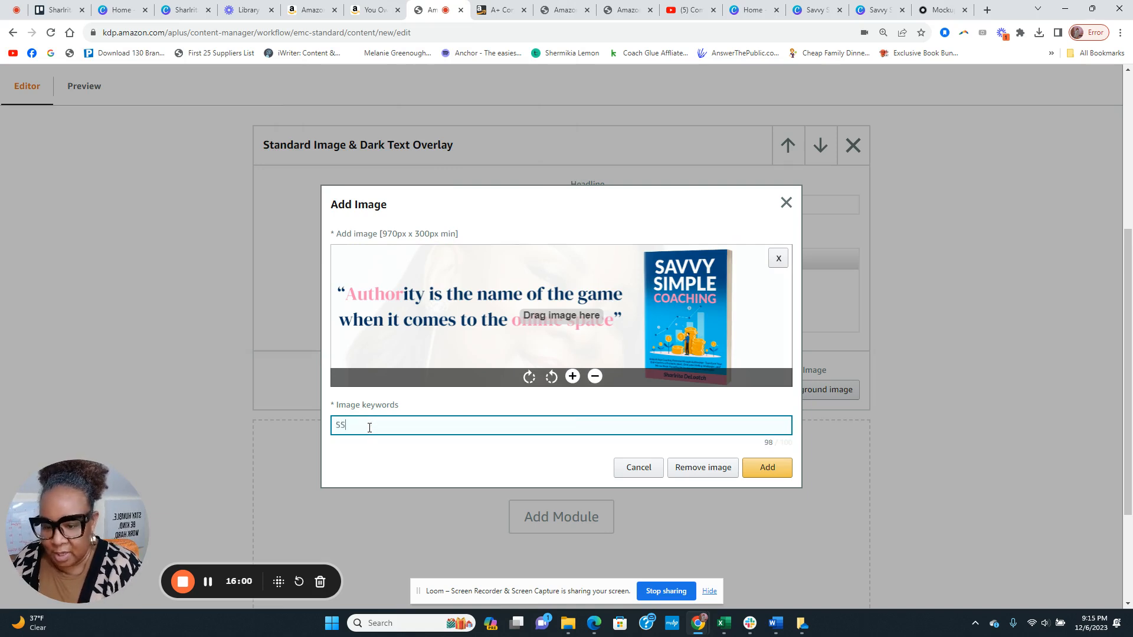
text( book #2)
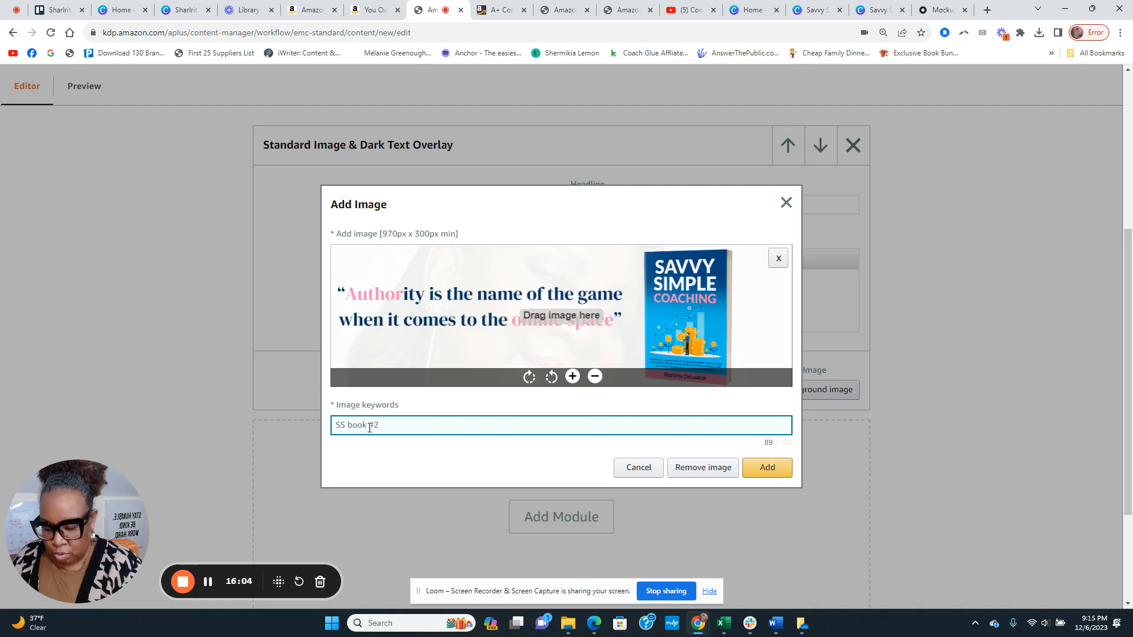
text( slide 1)
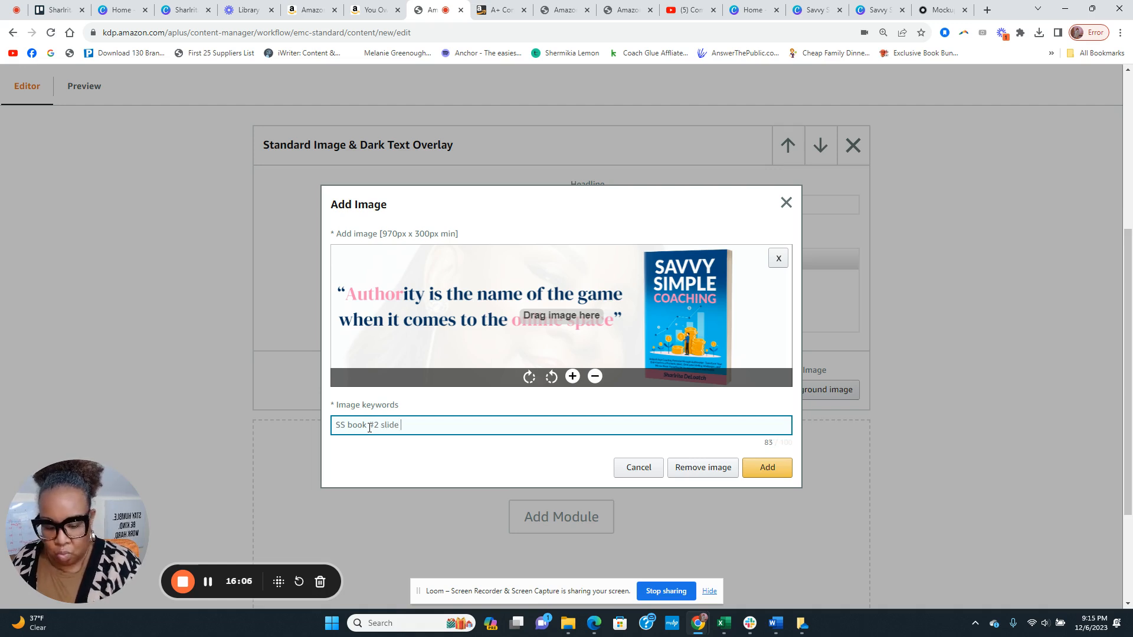
click(778, 476)
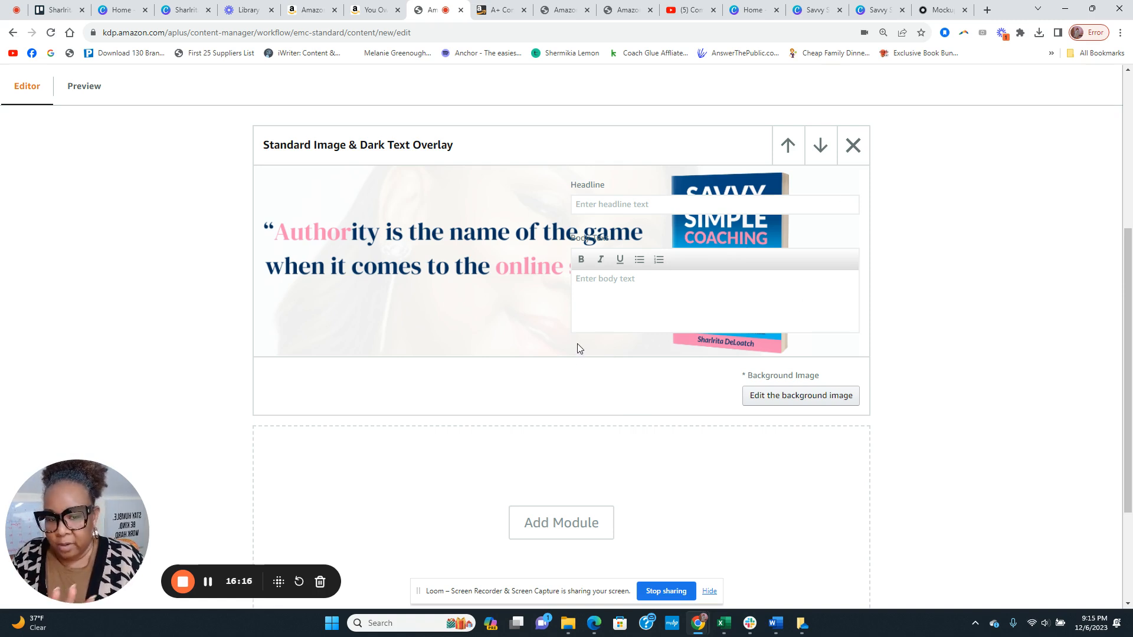
- Add a second Standard Image & Dark Text Overlay module below the first one
scroll(337, 313, down, 1)
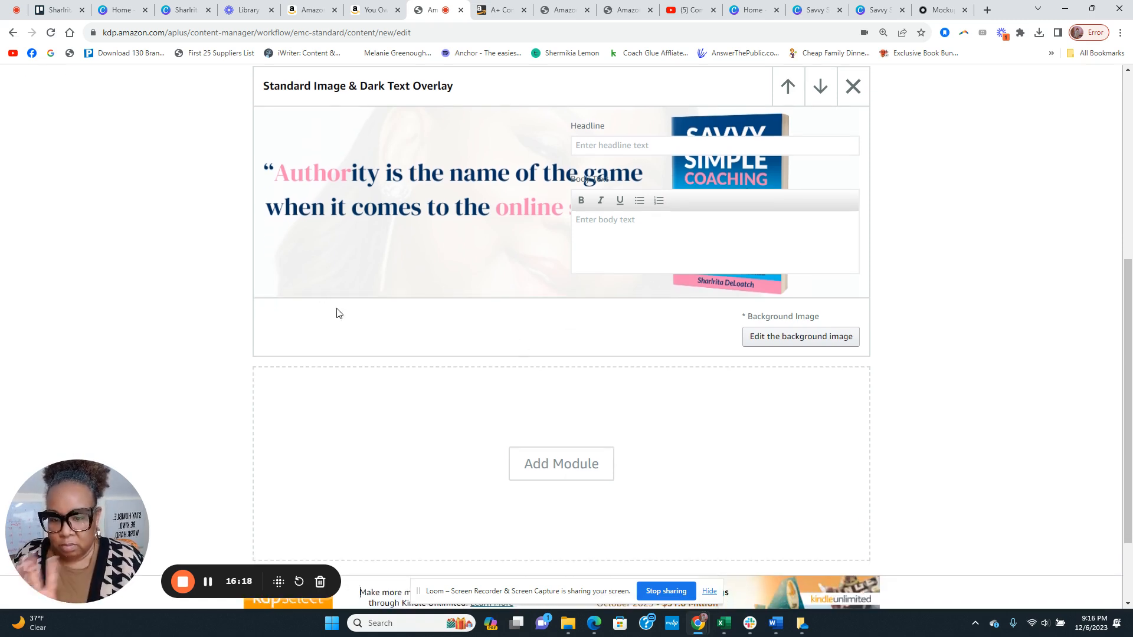
scroll(443, 330, down, 2)
scroll(395, 336, up, 4)
scroll(425, 345, down, 2)
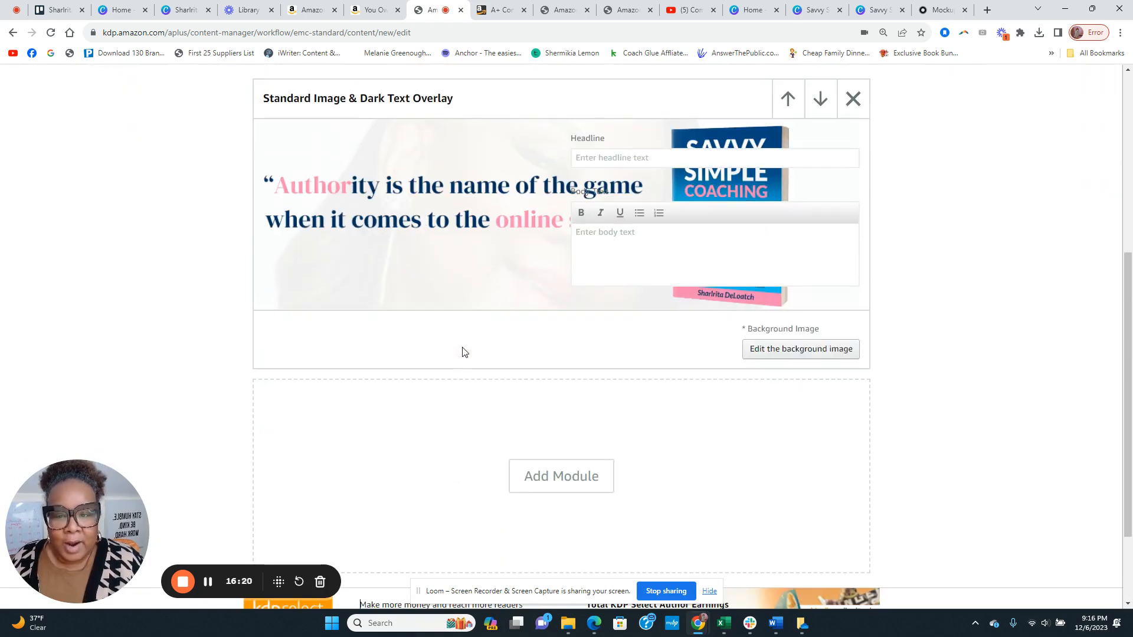
click(586, 476)
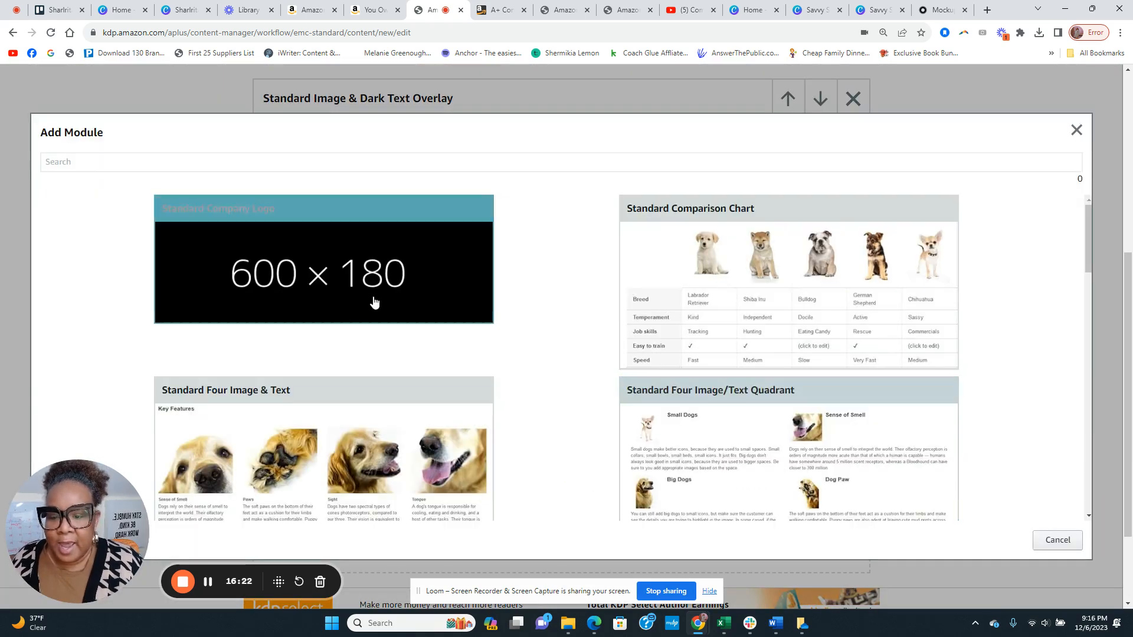
scroll(373, 302, down, 5)
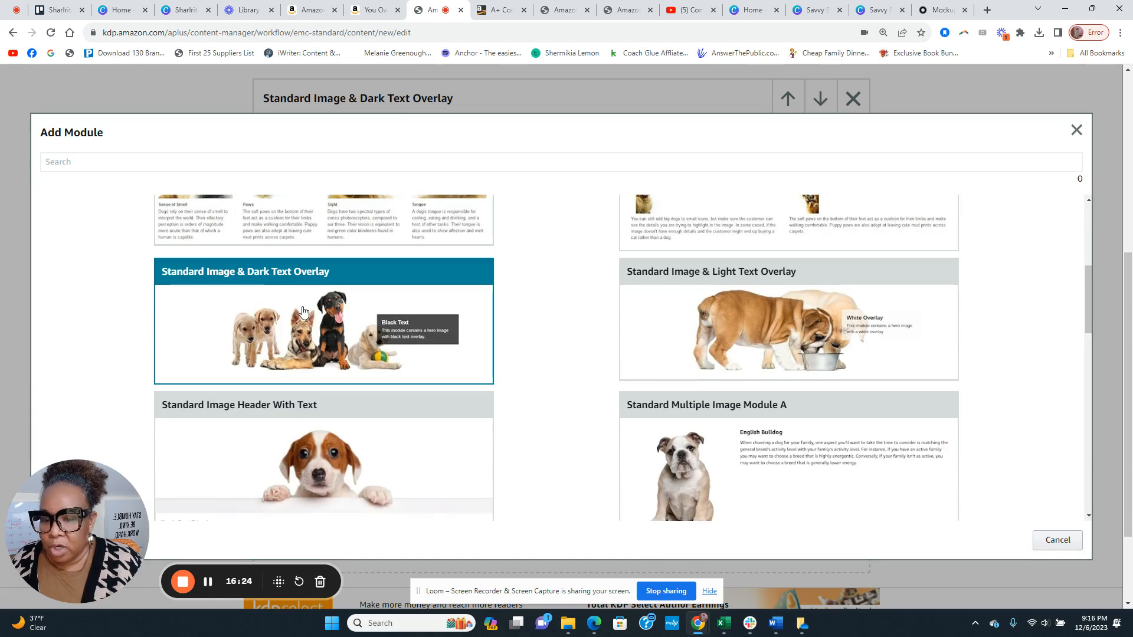
click(303, 311)
- Load the downloaded image "Savvy Simple Coaching A+ Content Book #2 (1)" as the second module's background image
scroll(549, 319, down, 2)
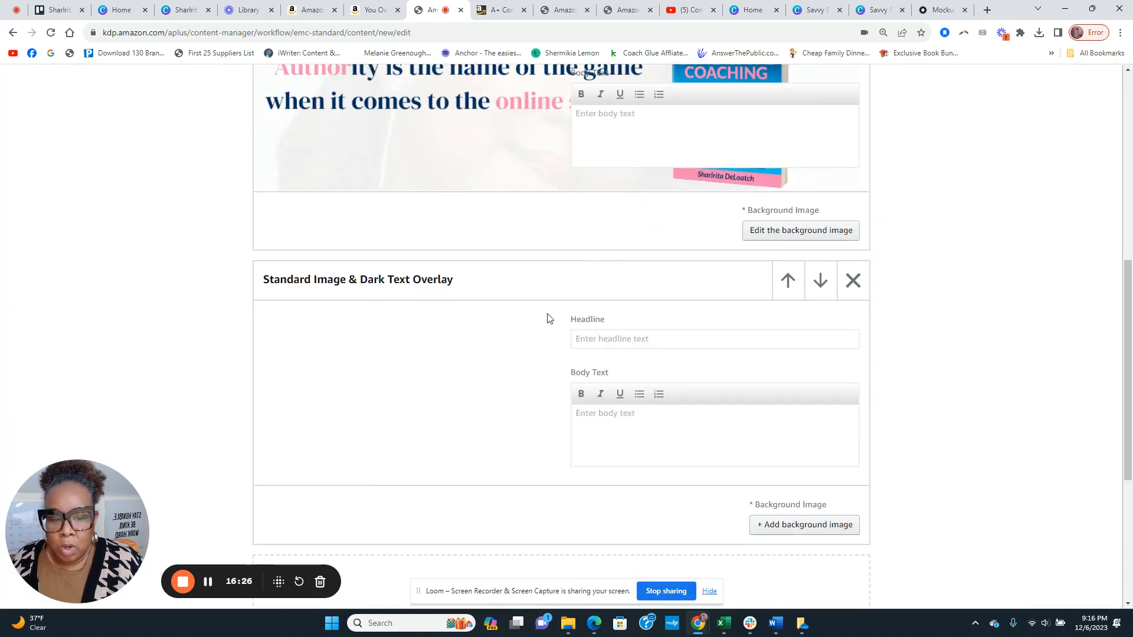
scroll(547, 319, down, 2)
click(839, 407)
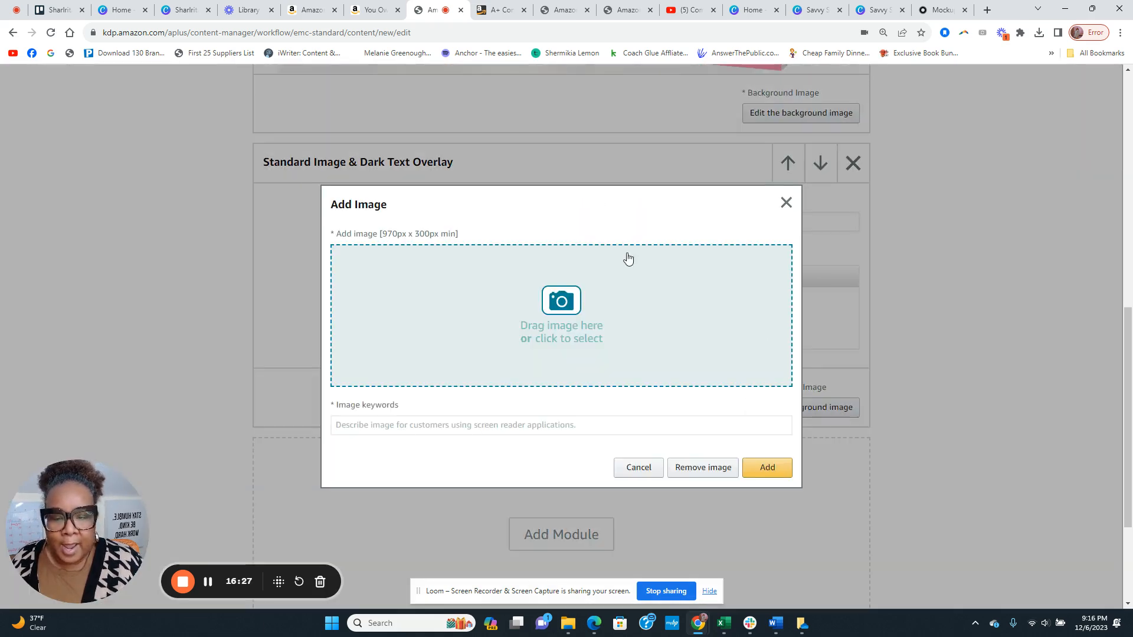
click(561, 316)
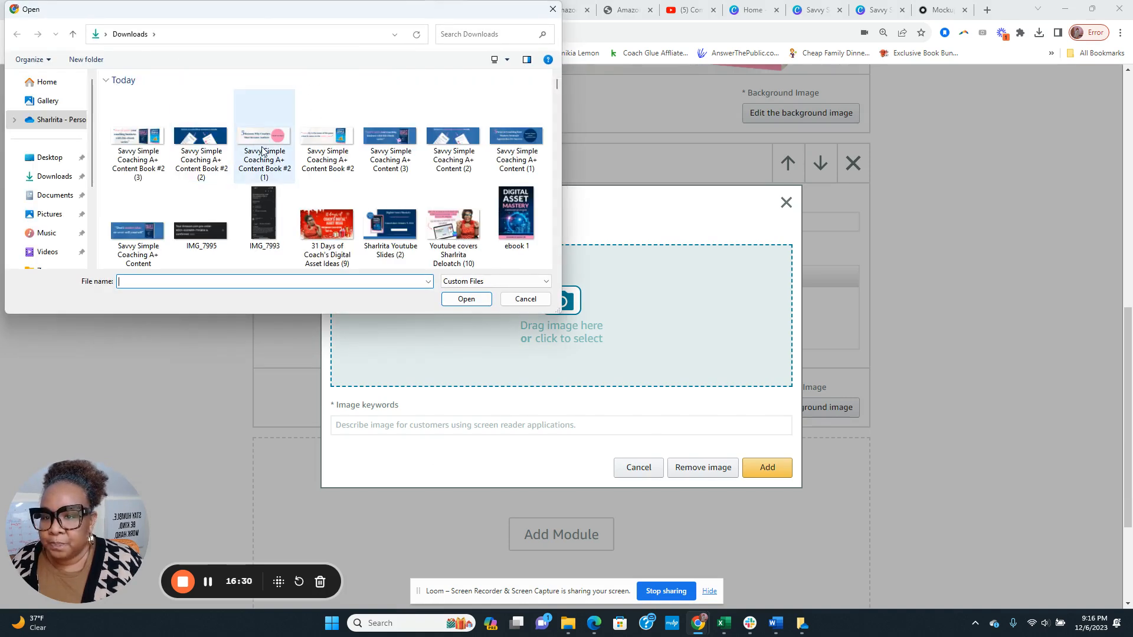
click(263, 150)
click(466, 299)
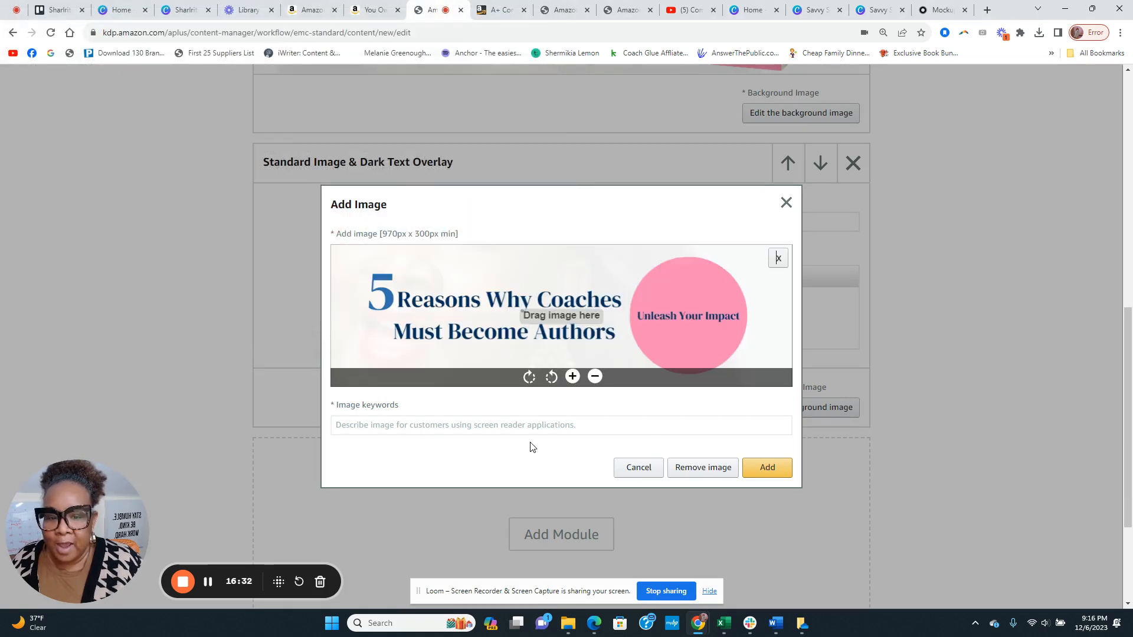
- Enter "SS Coaching book #2 slide 2" as the image keywords for the second module's background image
click(411, 425)
text(SS )
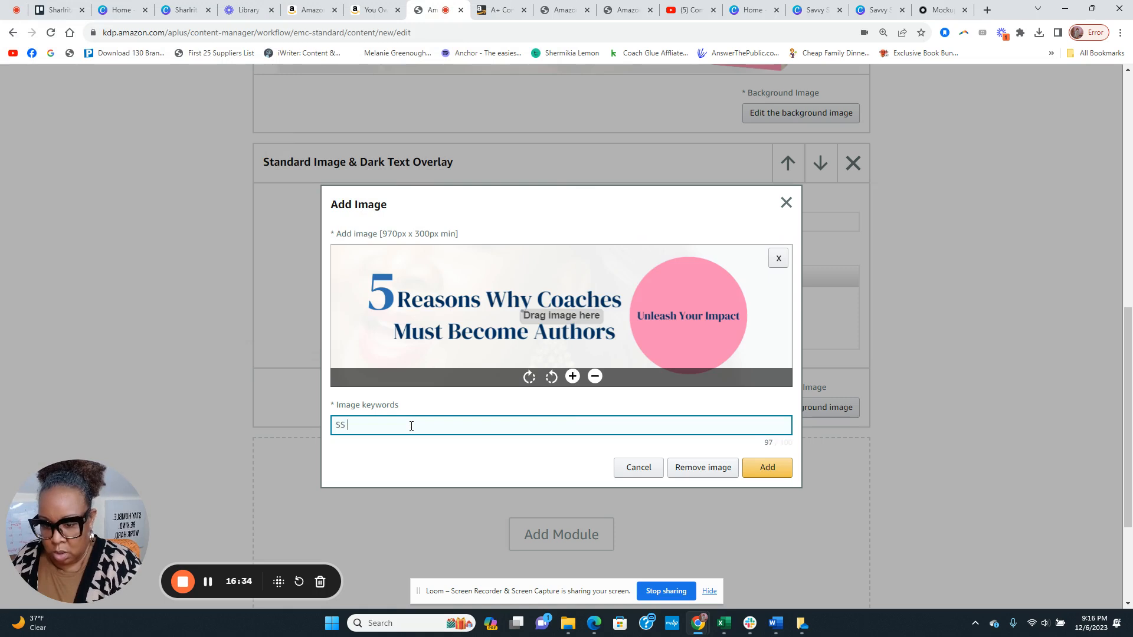
text(coaching)
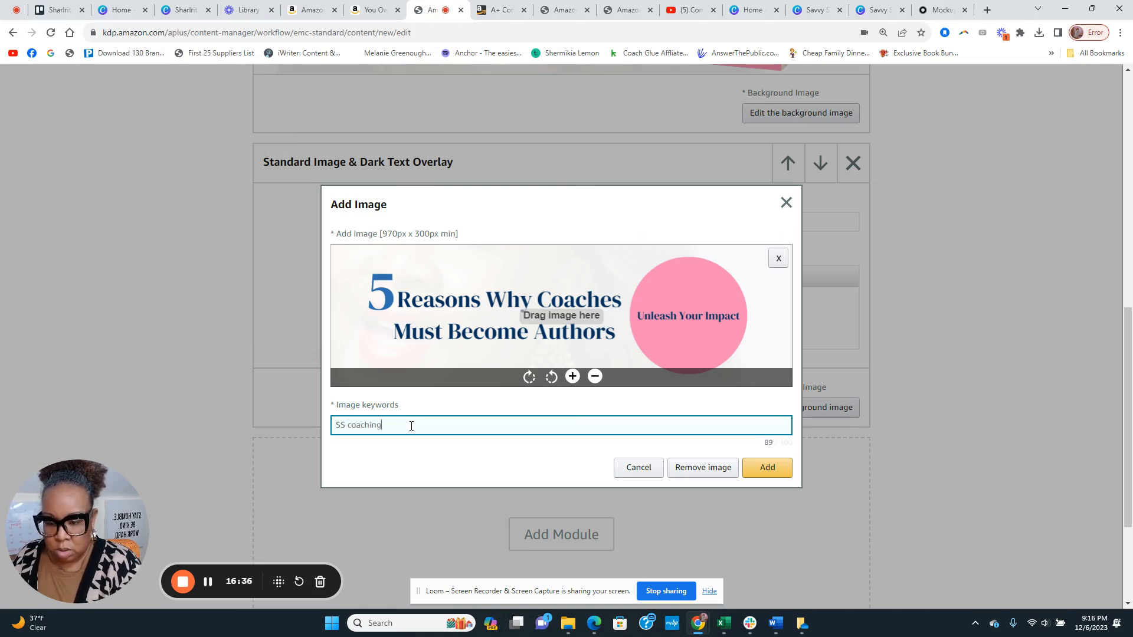
key(BackSpace)
key(BackSpace)
key(BackSpace)
key(BackSpace)
key(BackSpace)
key(BackSpace)
key(BackSpace)
key(BackSpace)
text(c)
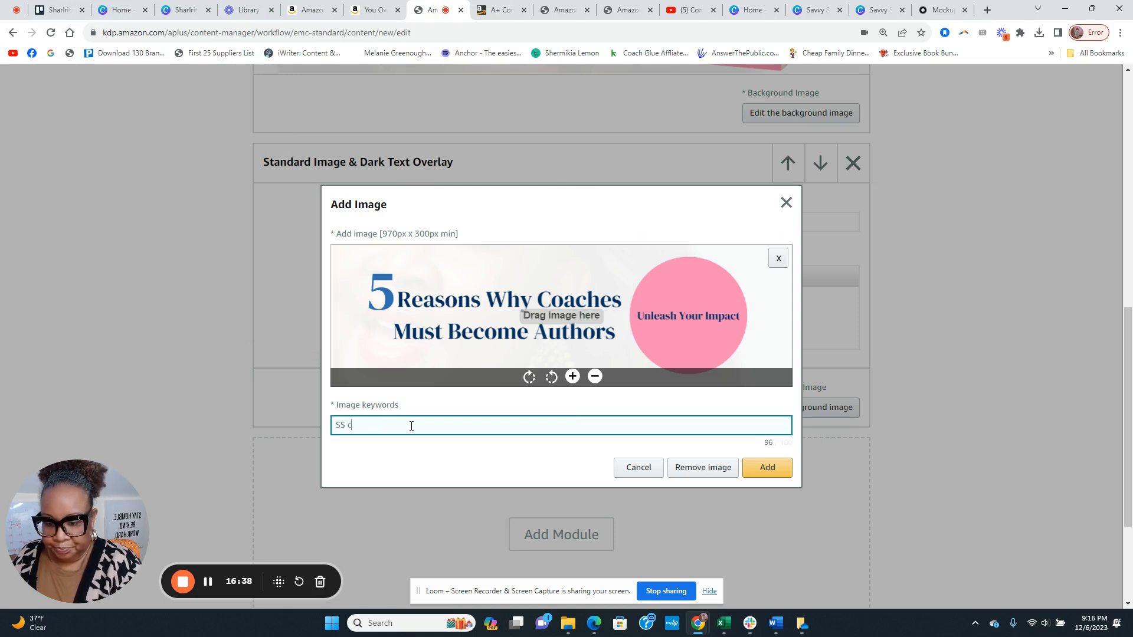
text(oacching )
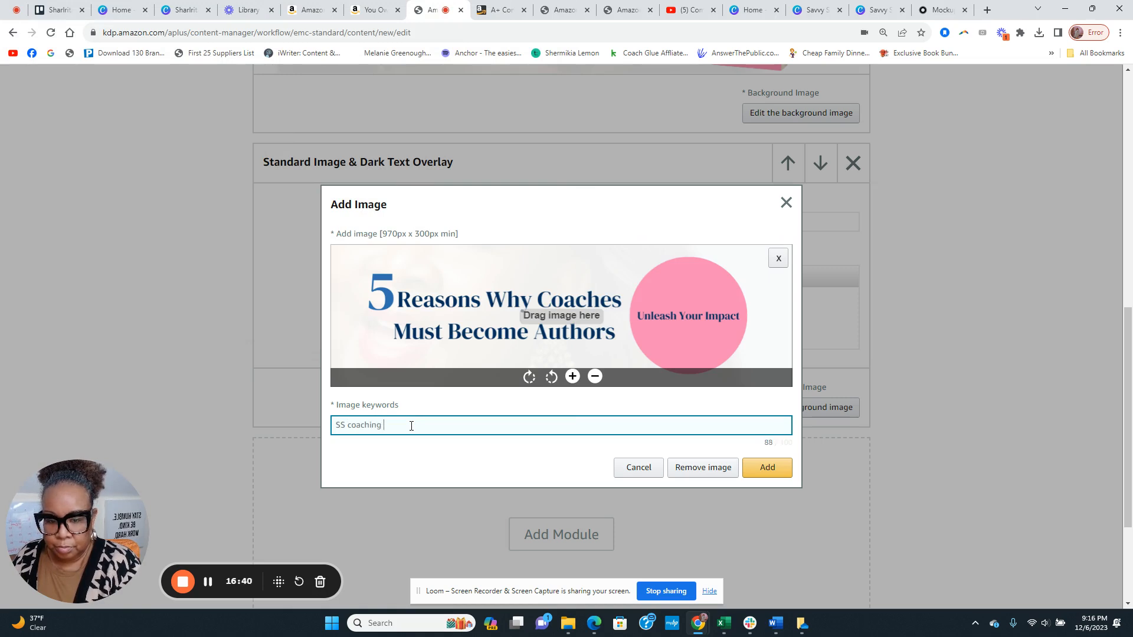
text(slide)
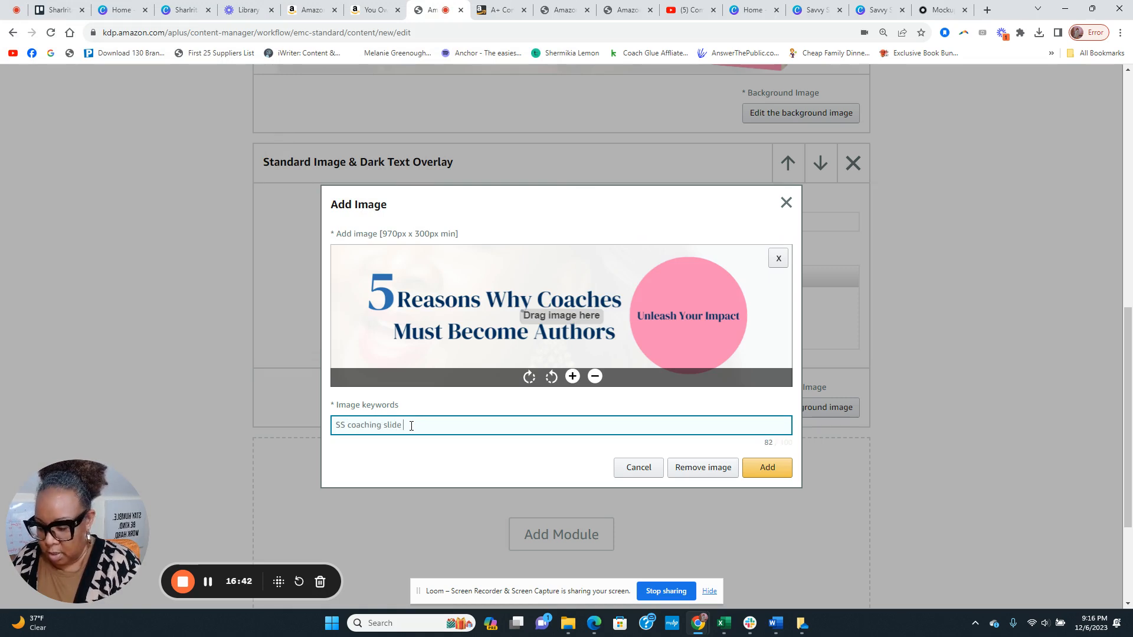
key(BackSpace)
key(BackSpace)
key(BackSpace)
key(BackSpace)
key(BackSpace)
key(BackSpace)
key(BackSpace)
key(BackSpace)
key(BackSpace)
key(BackSpace)
key(BackSpace)
key(BackSpace)
key(BackSpace)
key(BackSpace)
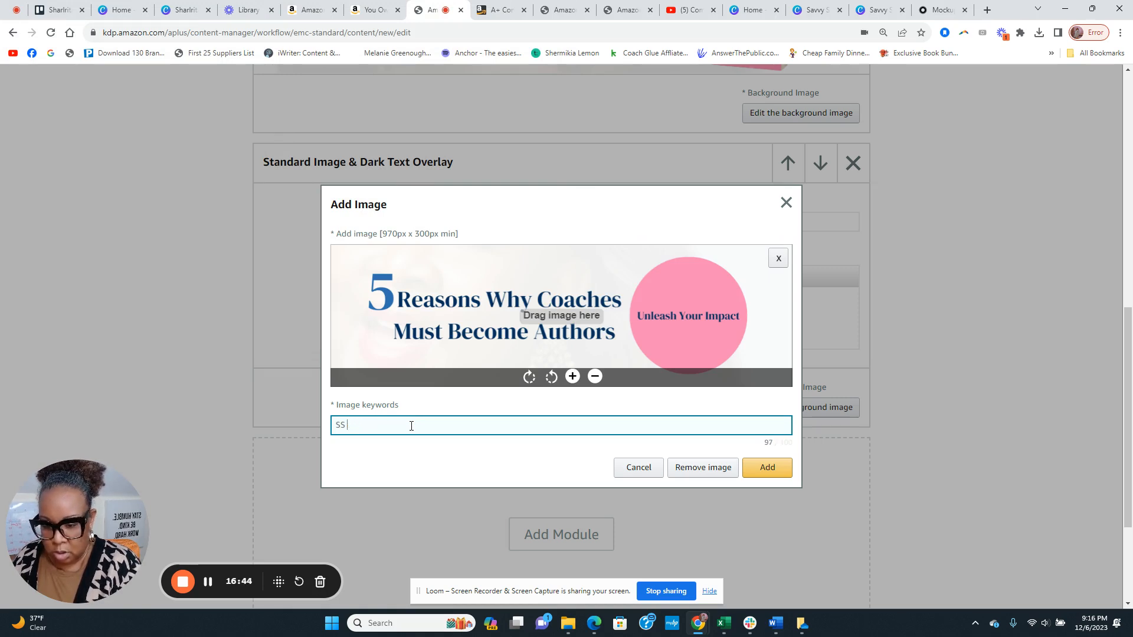
text(Coaching)
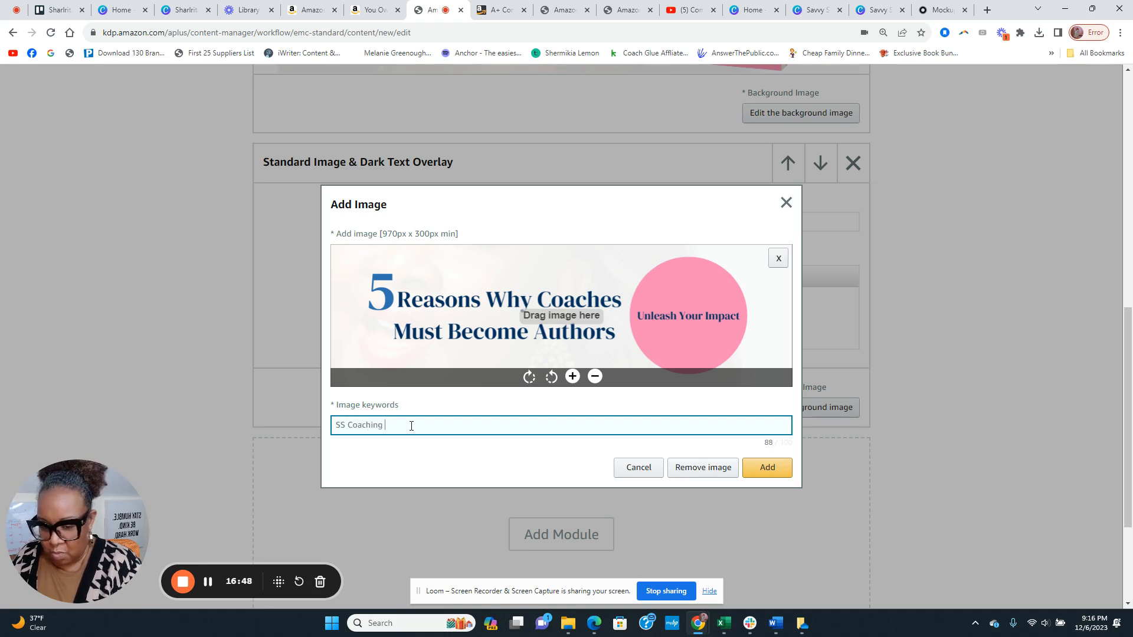
text( #)
key(BackSpace)
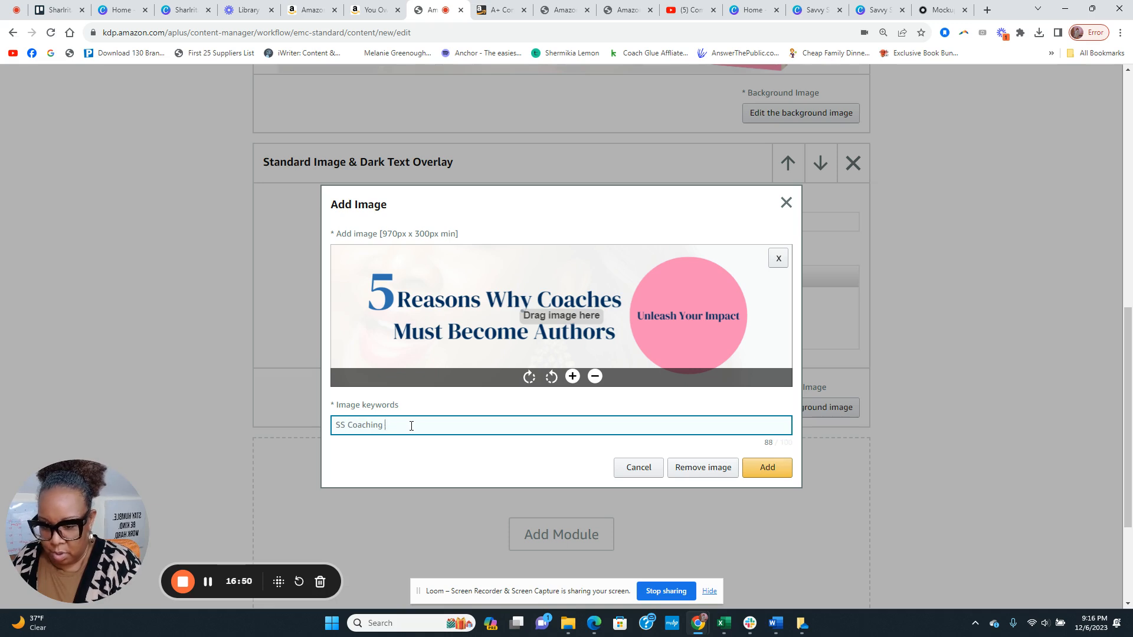
text(book #)
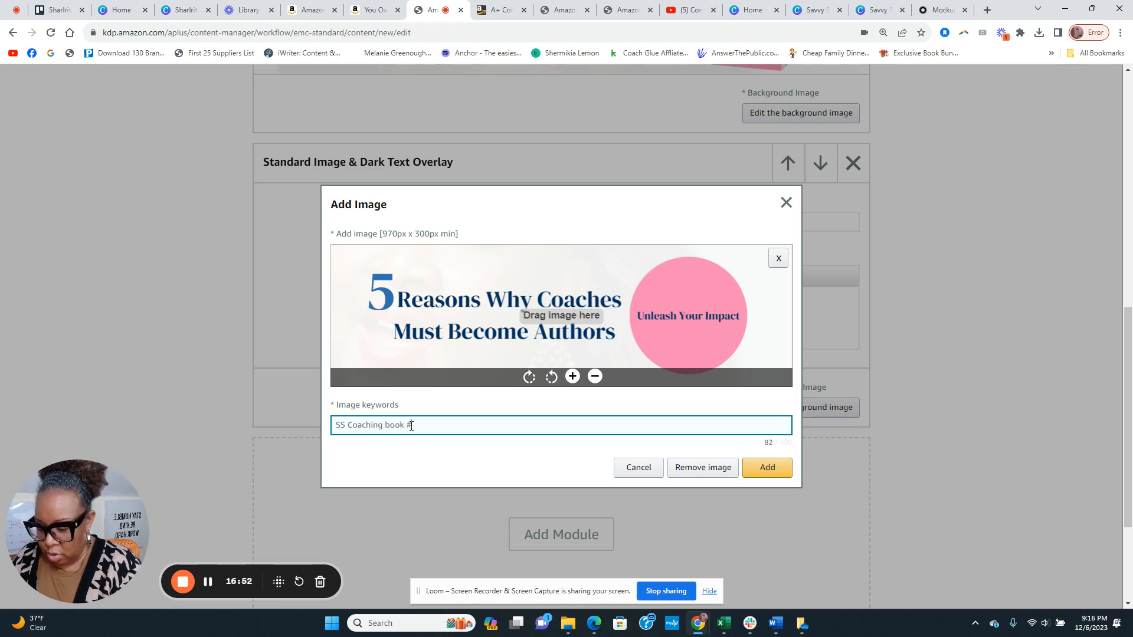
text(2 slide)
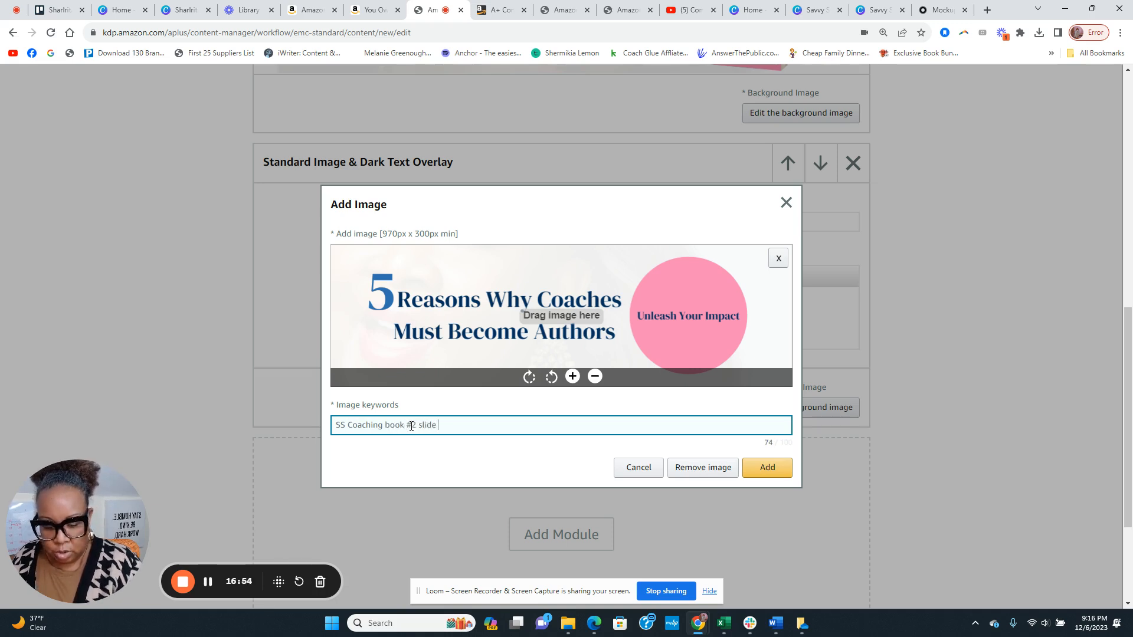
text( 2)
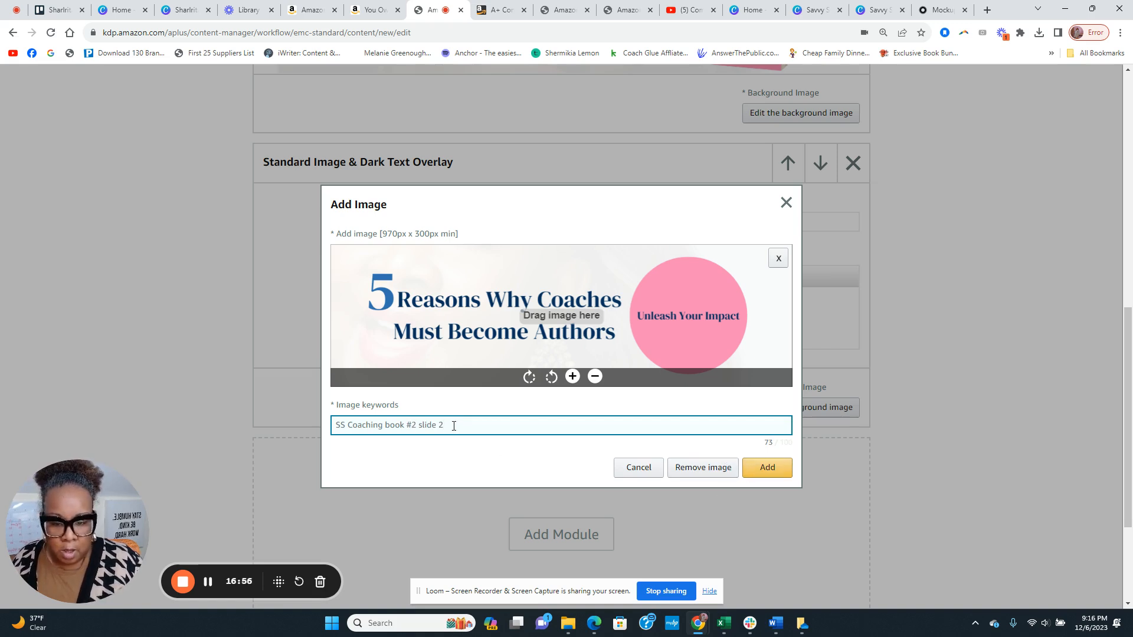
- Copy the full image keywords text for reuse and add the background image to the second module
click(420, 417)
click(393, 426)
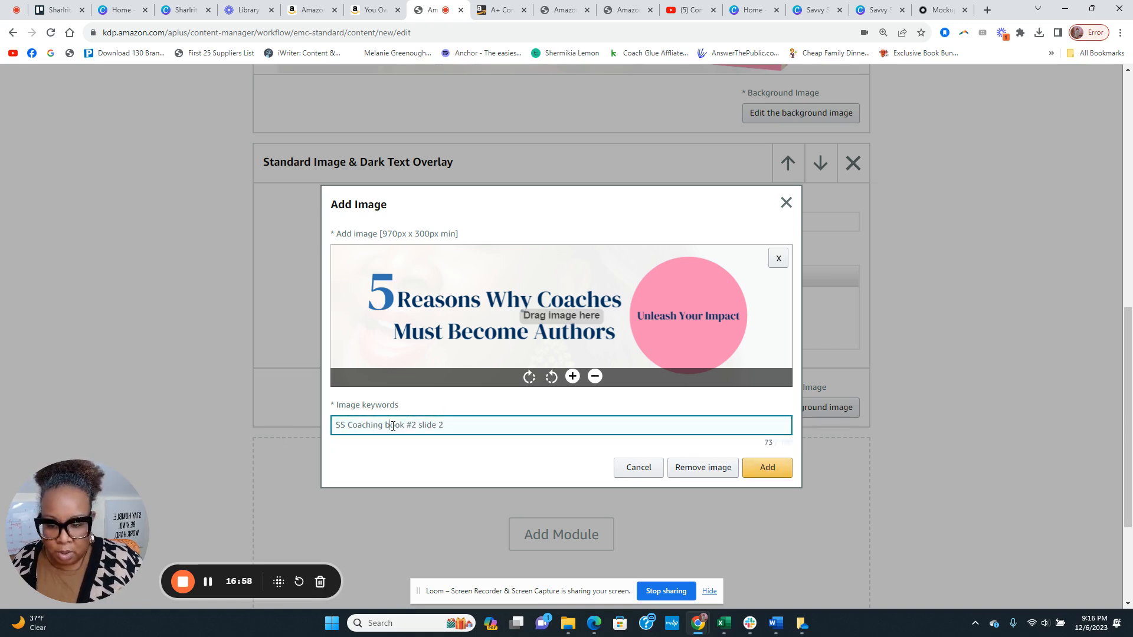
triple_click(392, 425)
right_click(394, 430)
click(426, 238)
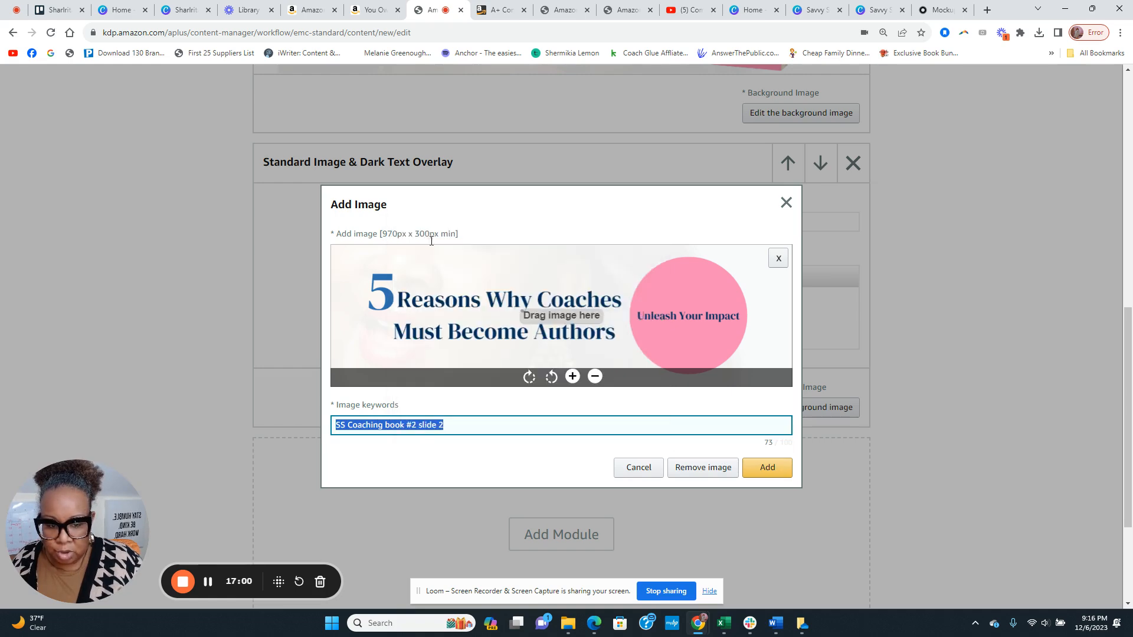
click(767, 467)
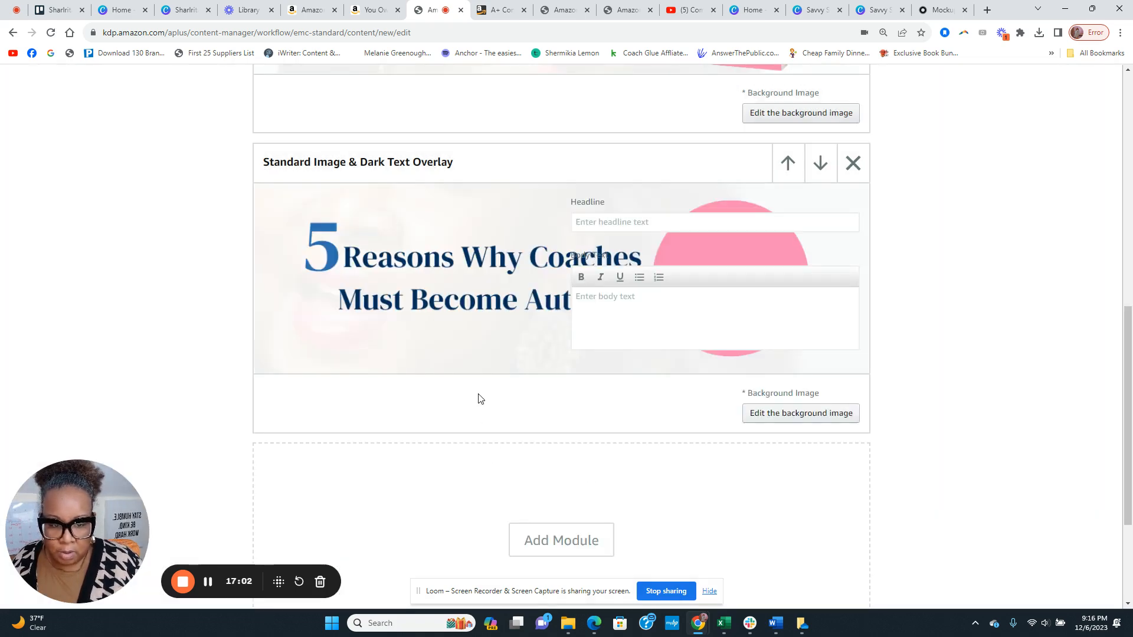
- Add a third Standard Image & Dark Text Overlay module below the "5 Reasons Why Coaches Must Become Authors" module
scroll(493, 379, down, 3)
click(592, 364)
scroll(290, 342, down, 5)
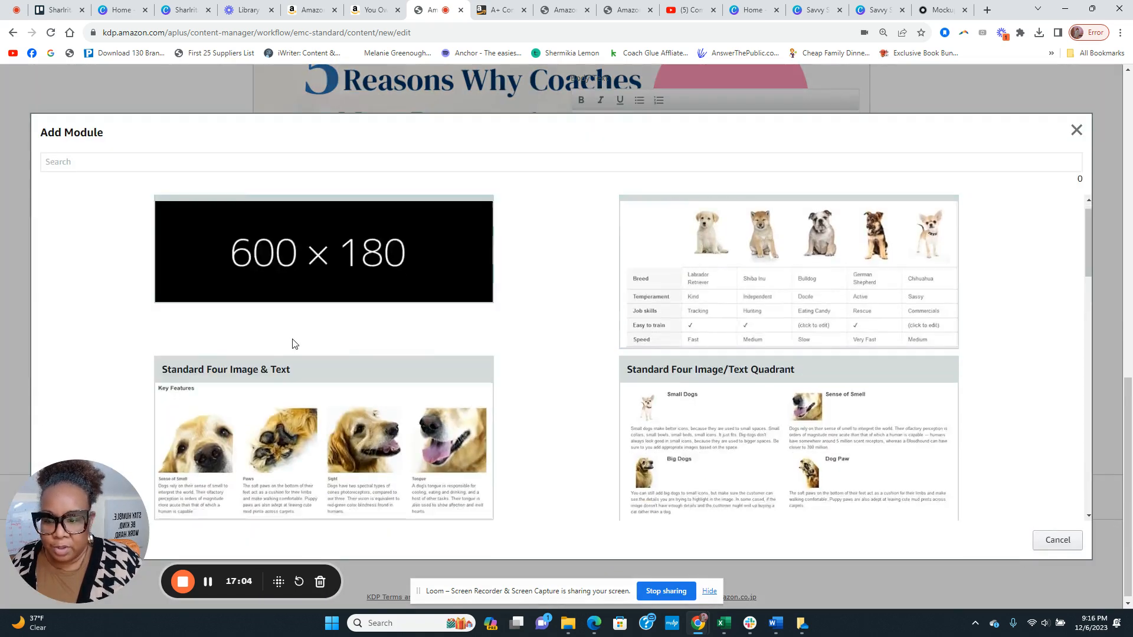
scroll(280, 368, up, 2)
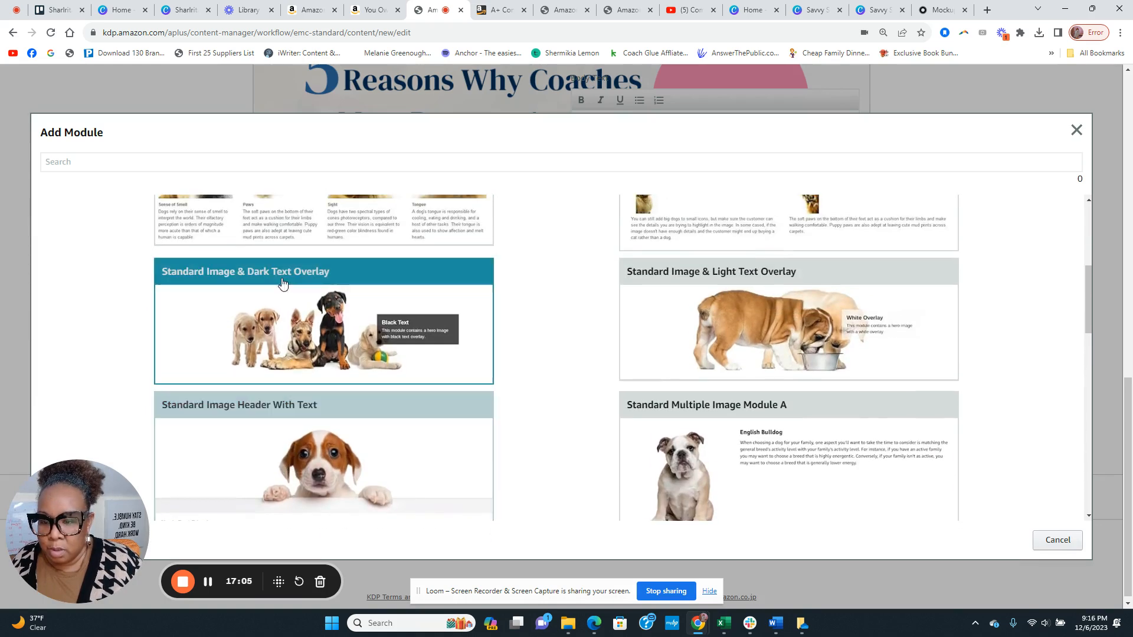
click(280, 329)
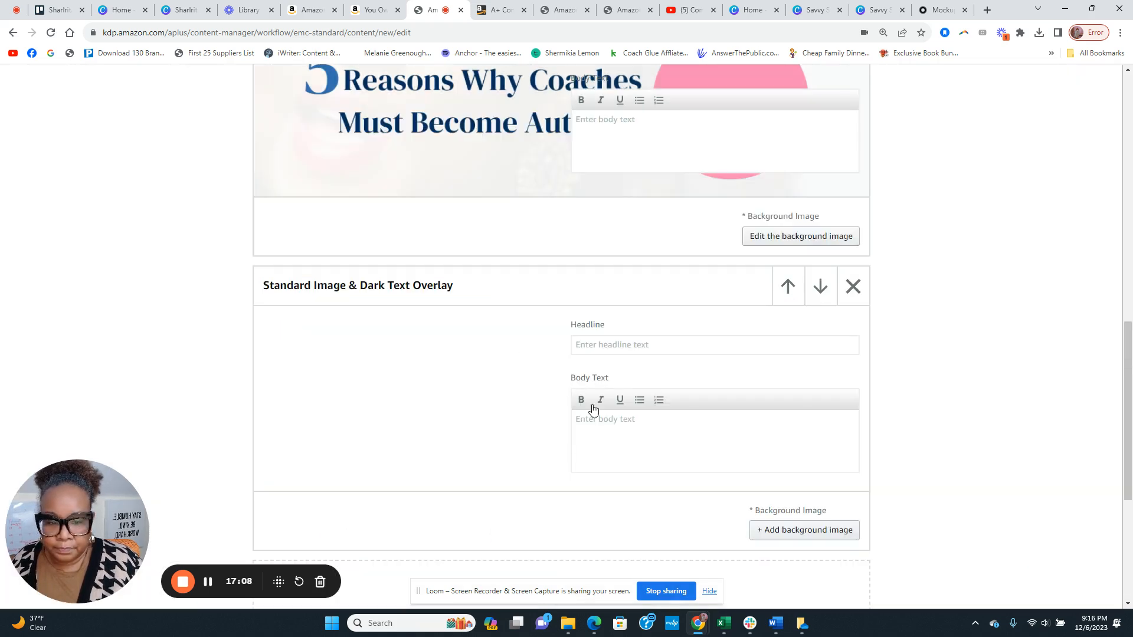
- Load the downloaded image "Savvy Simple Coaching A+ Content Book #2 (2)" as the third module's background image
click(822, 533)
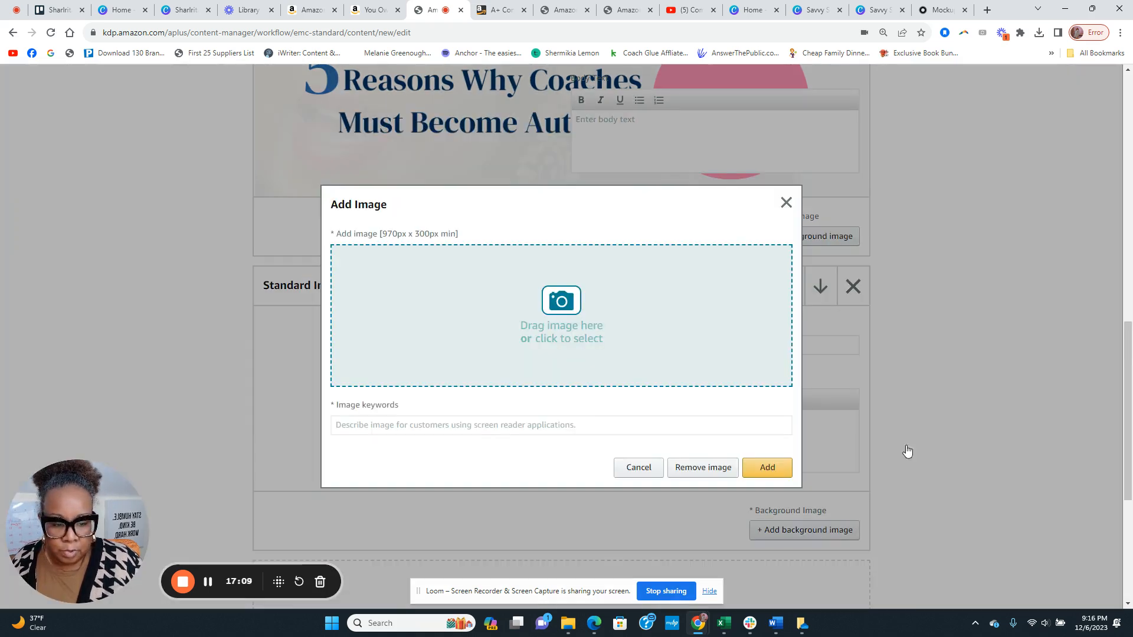
click(769, 324)
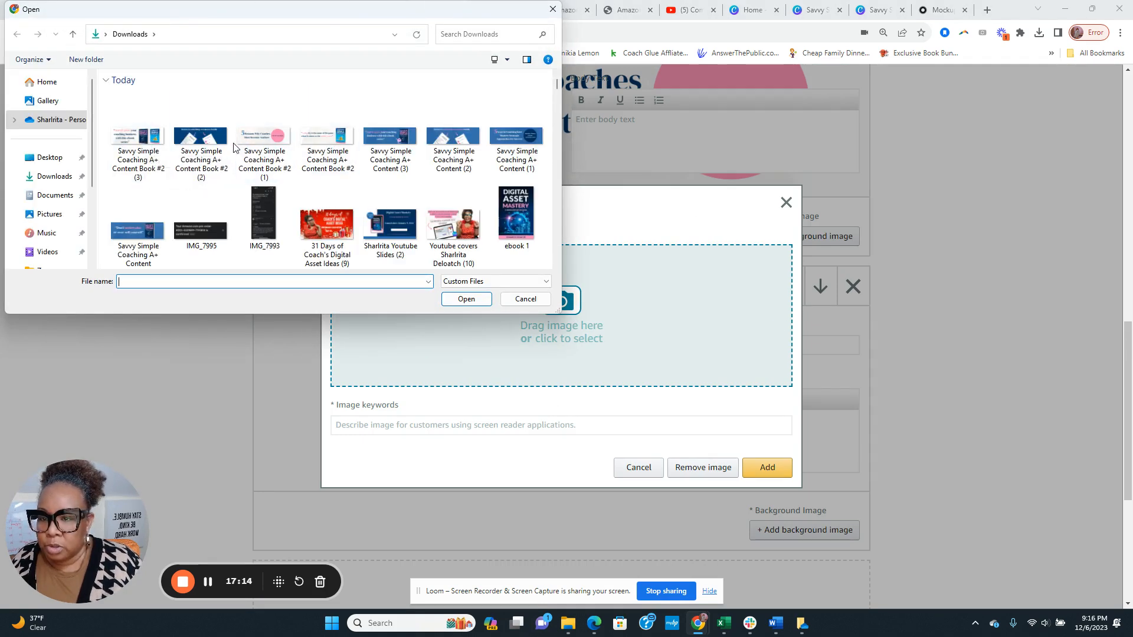
click(214, 148)
click(460, 299)
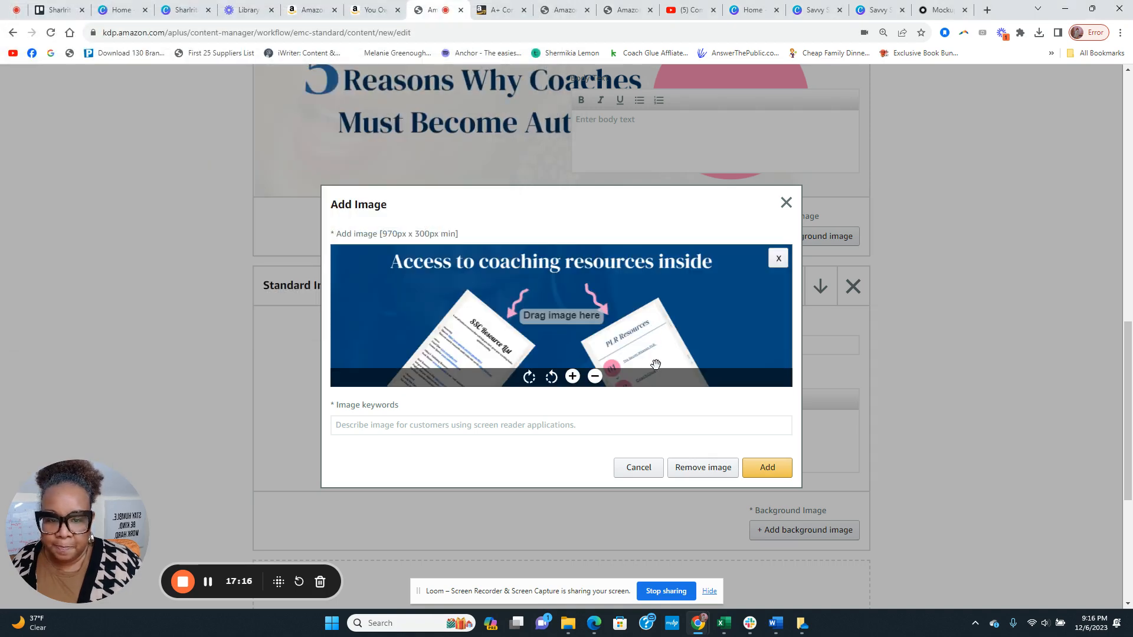
- Set the image keywords to "SS Coaching book #2 slide 3" and add the background image to the third module
click(765, 468)
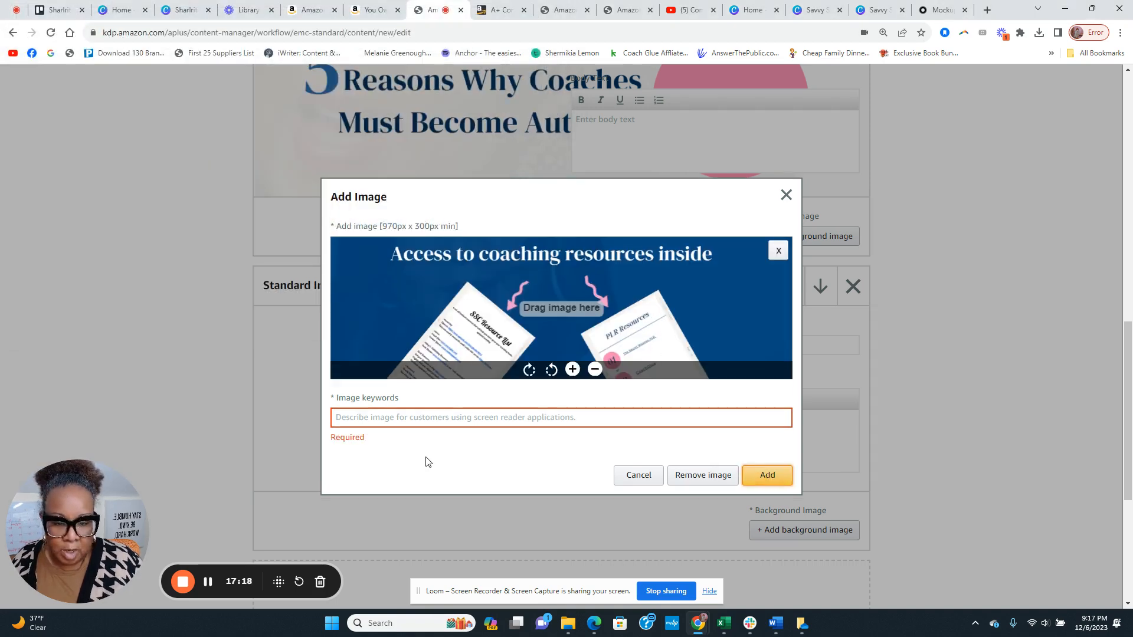
click(390, 416)
key(ctrl+v)
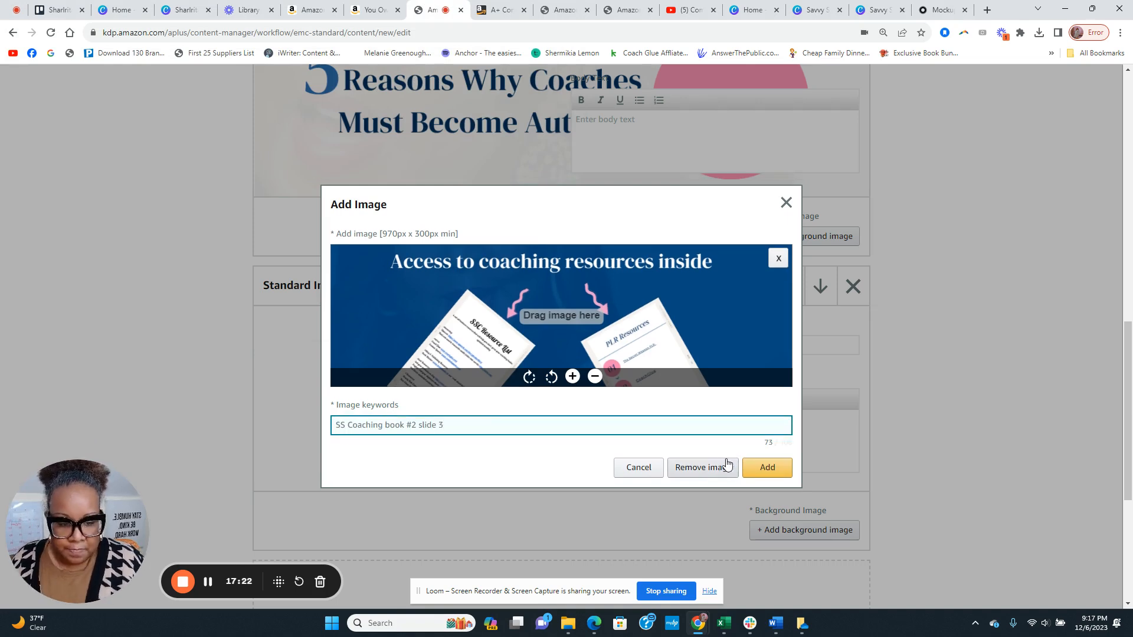
click(766, 468)
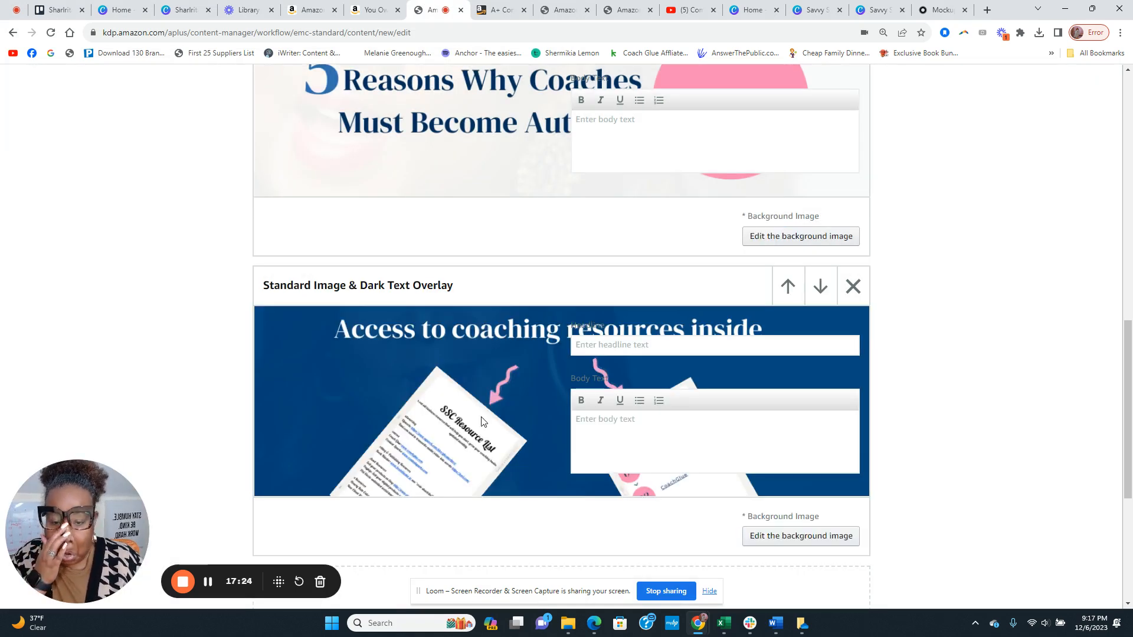
- Add a fourth Standard Image & Dark Text Overlay module below the "Access to coaching resources inside" module
scroll(519, 466, down, 3)
click(570, 486)
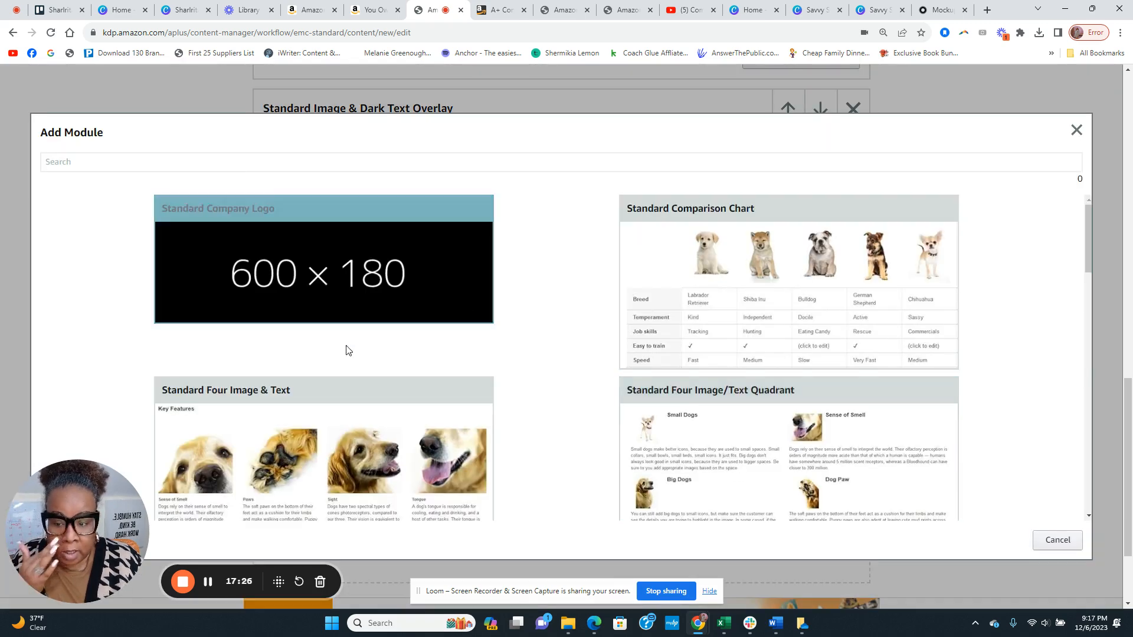
scroll(346, 349, down, 3)
click(248, 416)
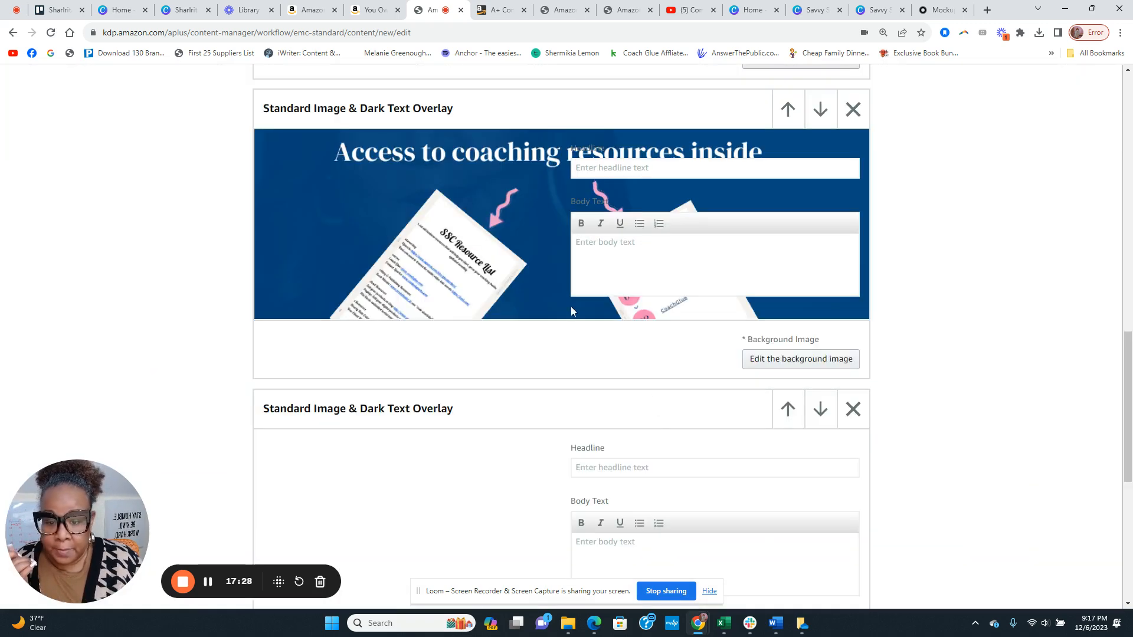
- Load the downloaded image "Savvy Simple Coaching A+ Content Book #2 (3)" as the fourth module's background image
scroll(571, 312, down, 3)
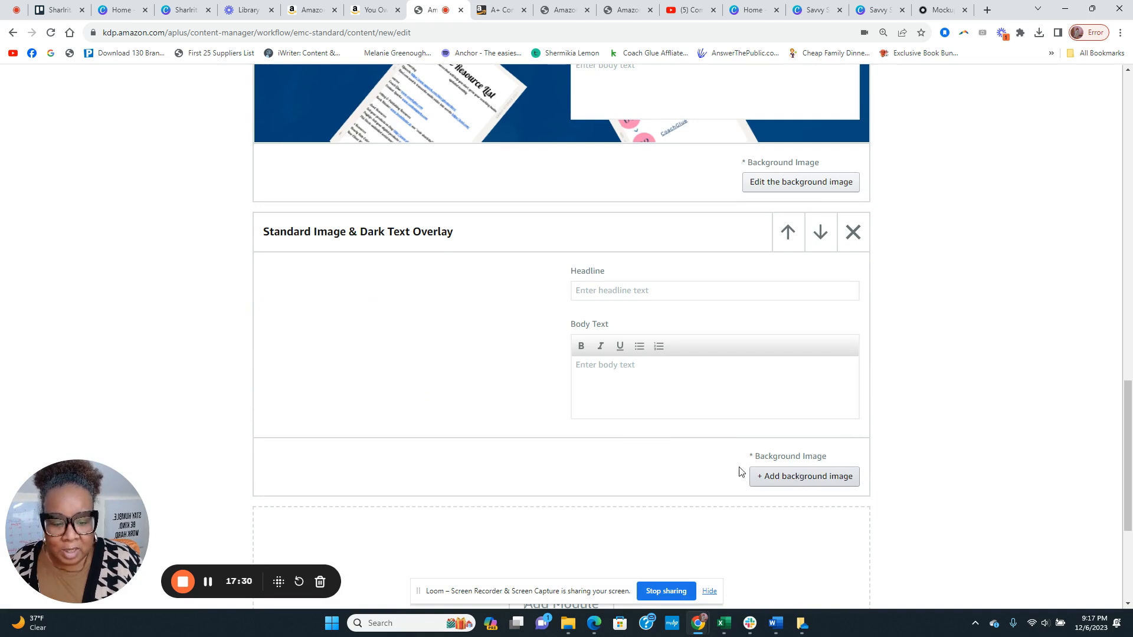
scroll(696, 470, down, 3)
scroll(658, 472, up, 2)
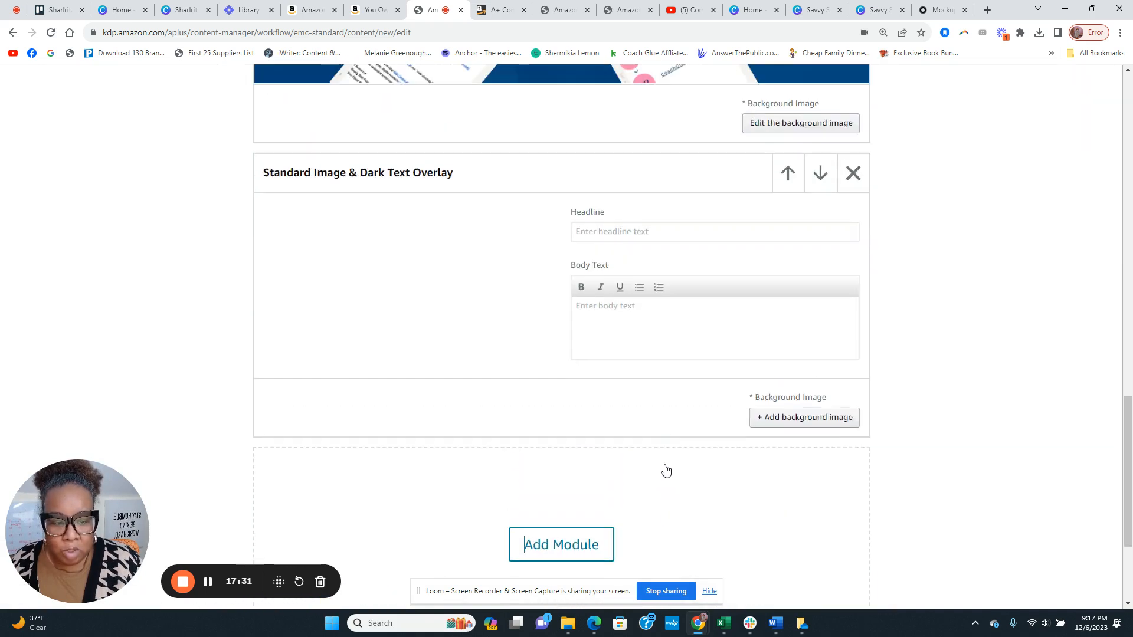
click(802, 419)
click(521, 328)
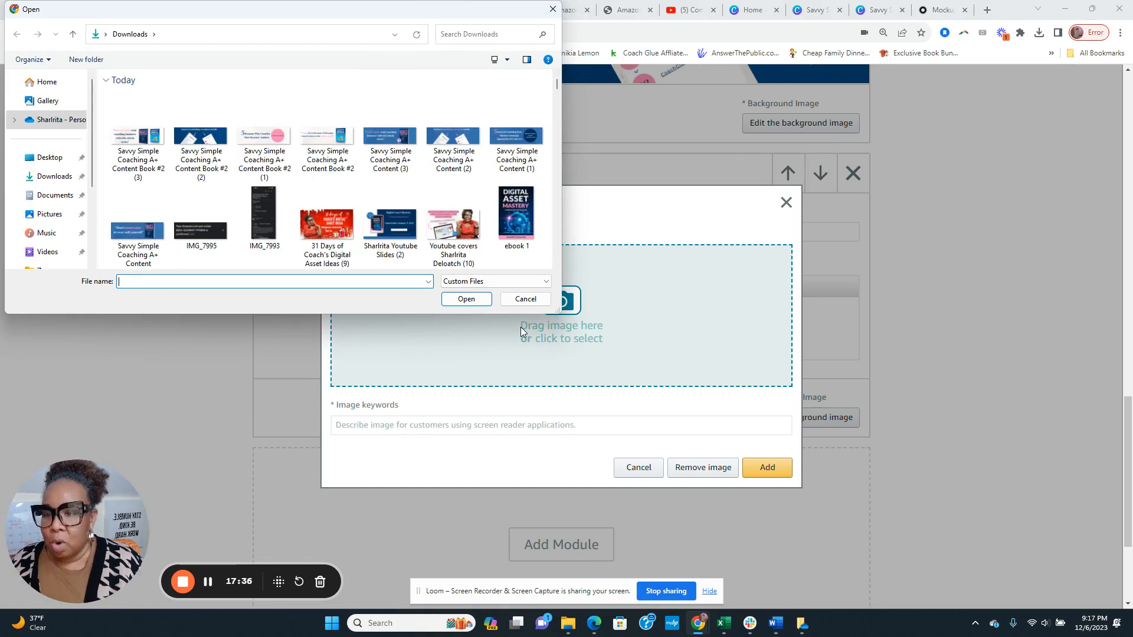
click(137, 142)
click(466, 300)
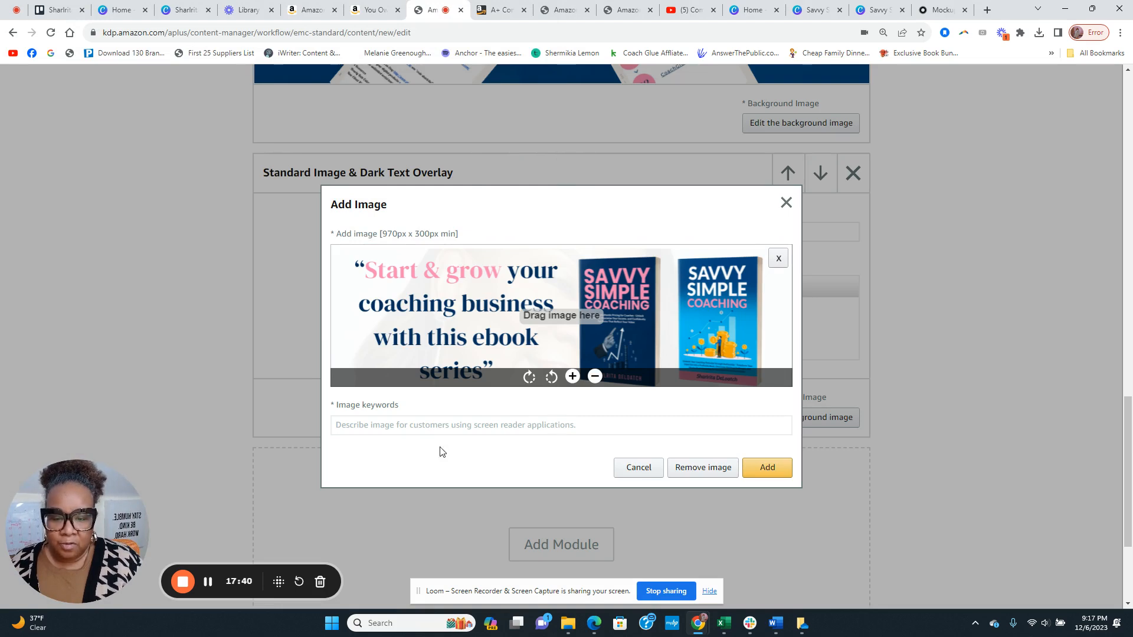
- Paste the copied keywords "SS Coaching book #2 slide 2" and add the background image to the fourth module
click(408, 422)
key(ctrl+v)
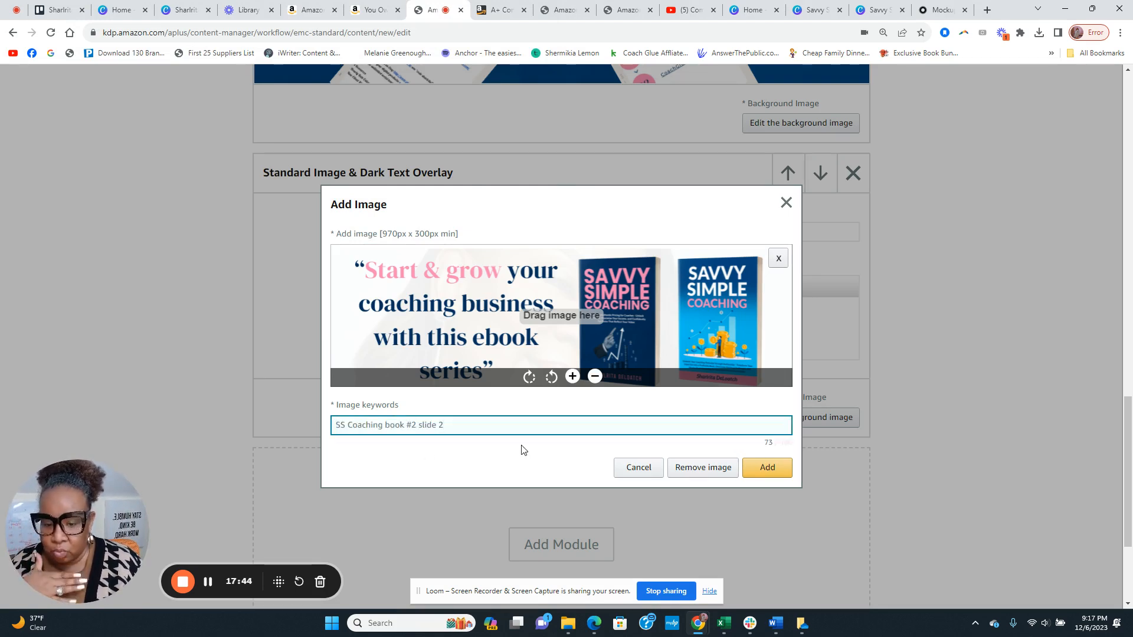
click(782, 469)
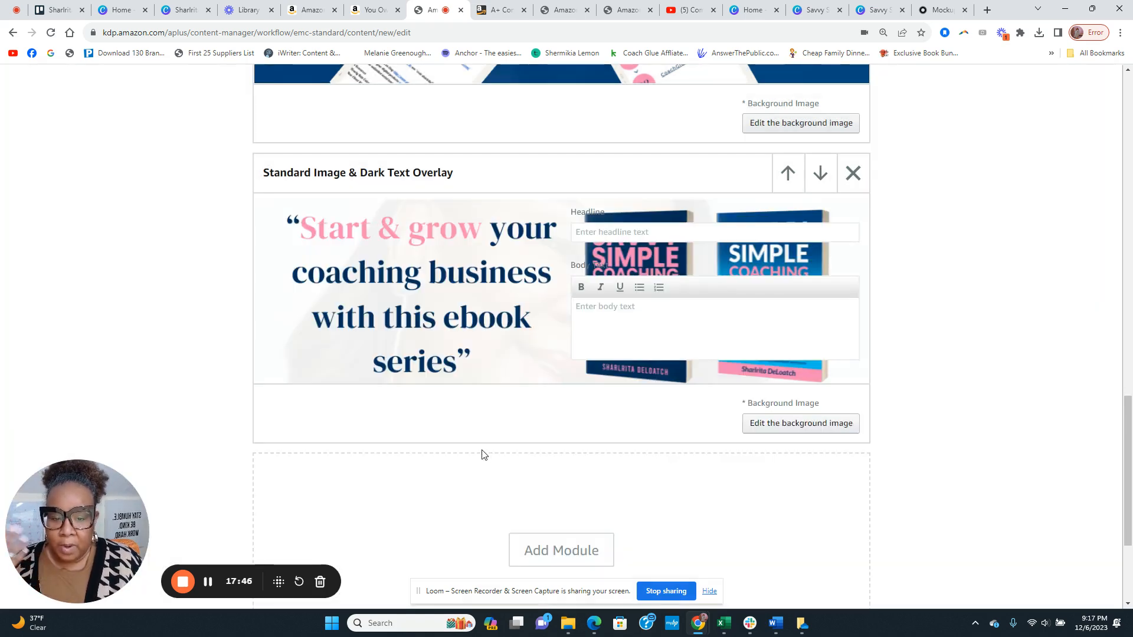
- Proceed from the finished module content to the Apply ASINs stage and go to its ASIN search section
scroll(480, 419, down, 1)
scroll(508, 427, up, 10)
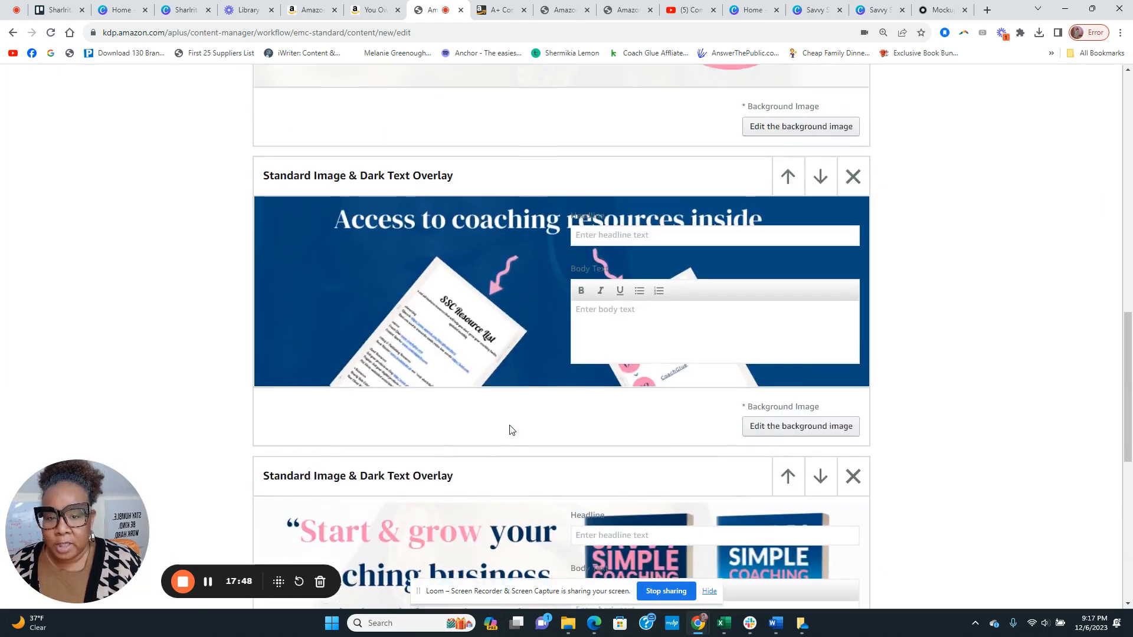
scroll(510, 430, up, 10)
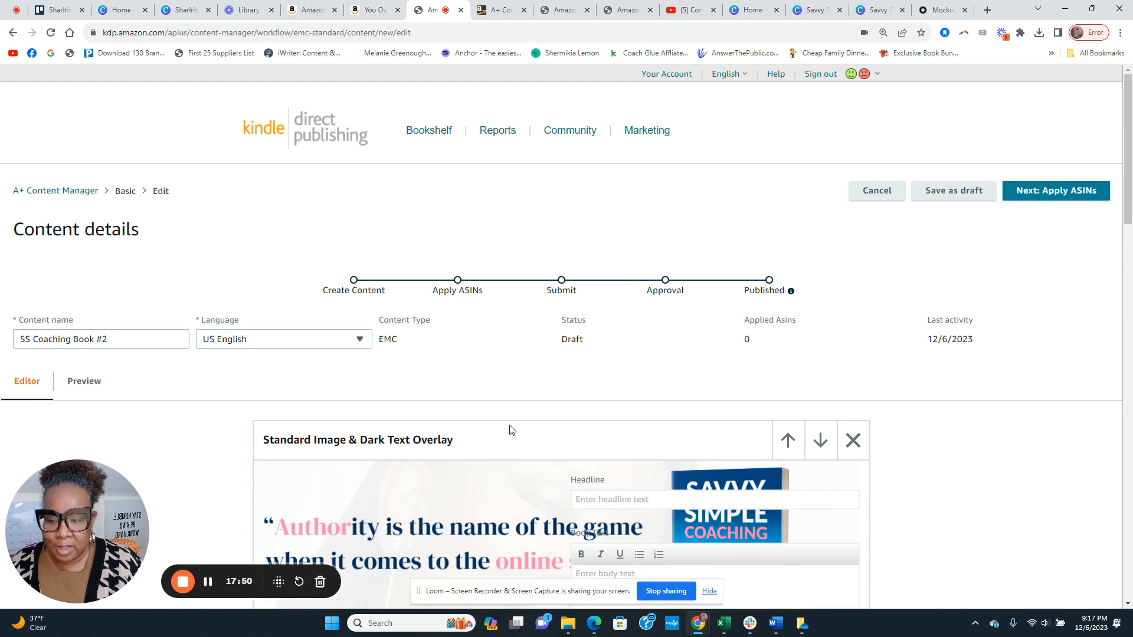
click(1055, 194)
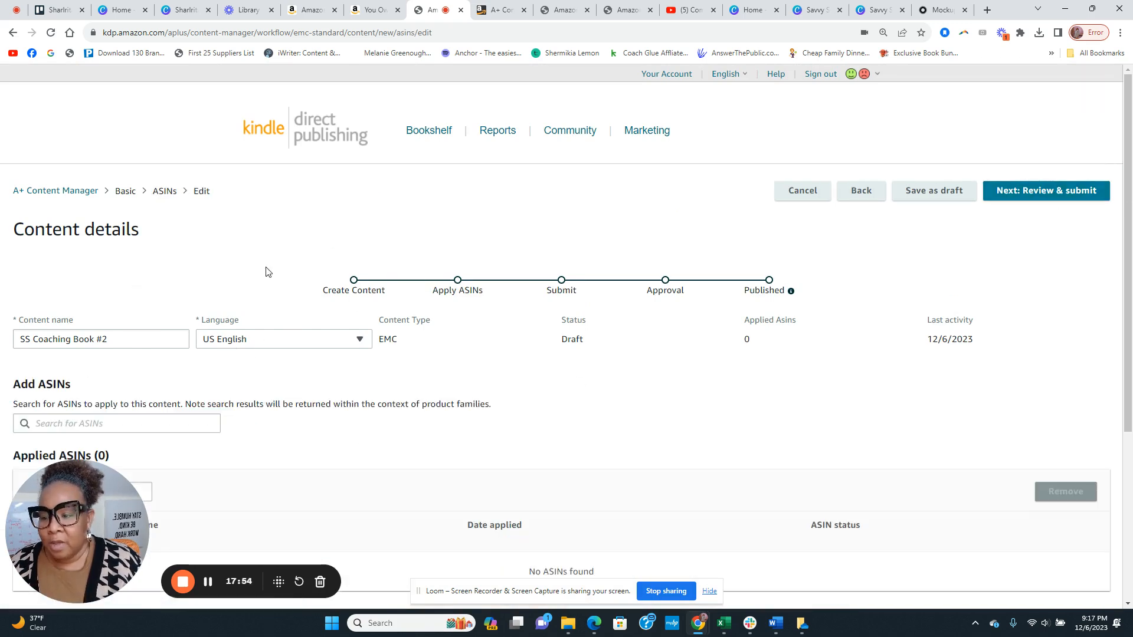
scroll(297, 277, down, 2)
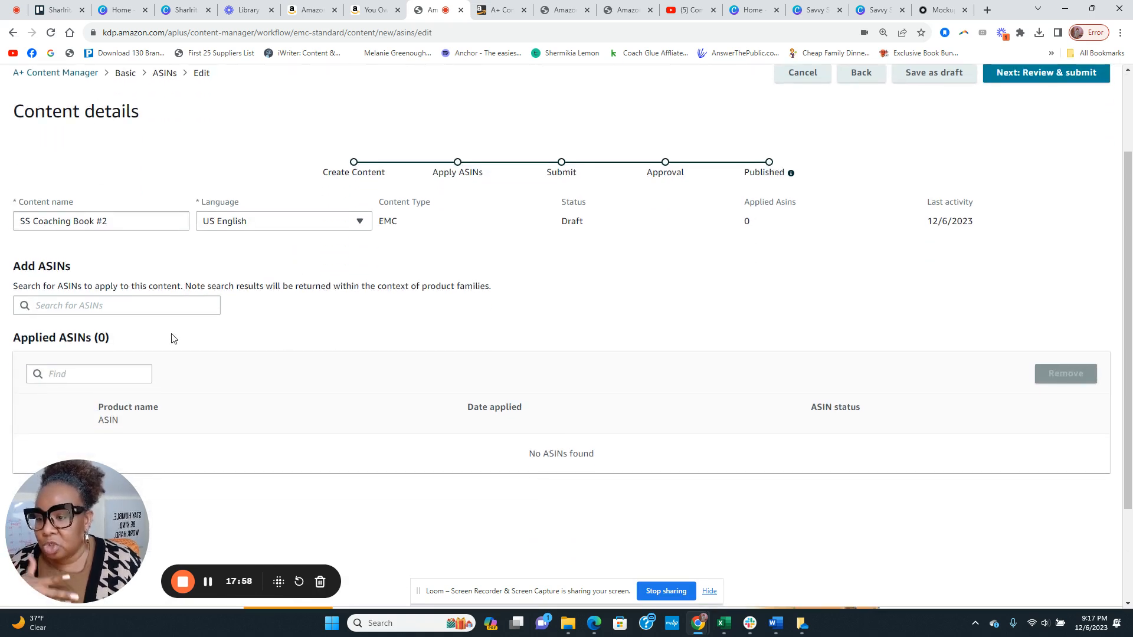
click(99, 305)
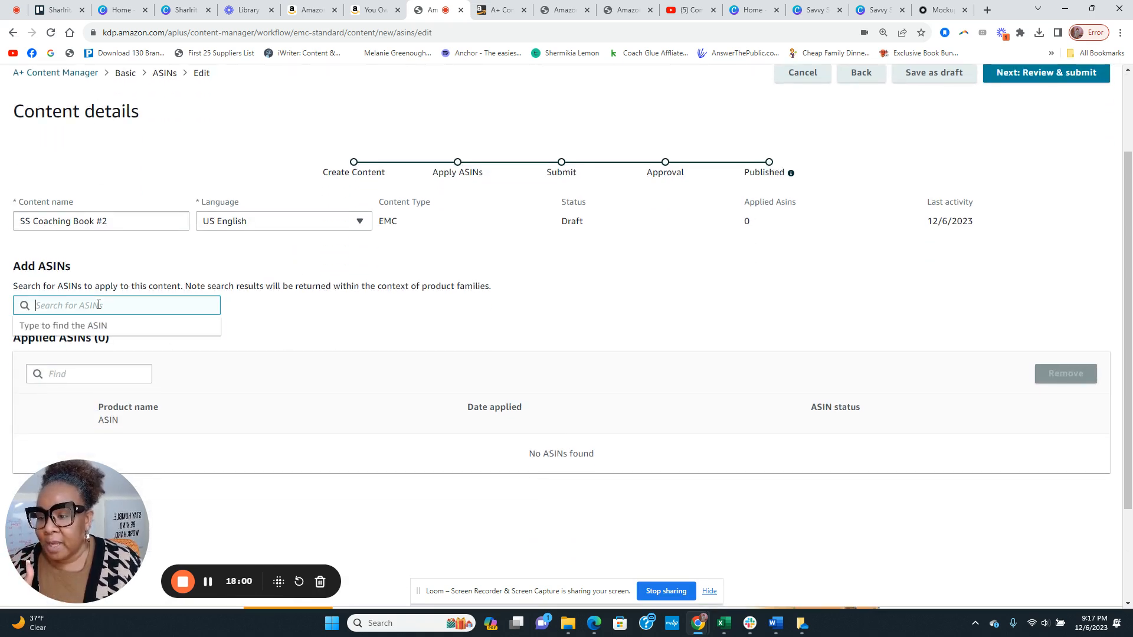
click(236, 319)
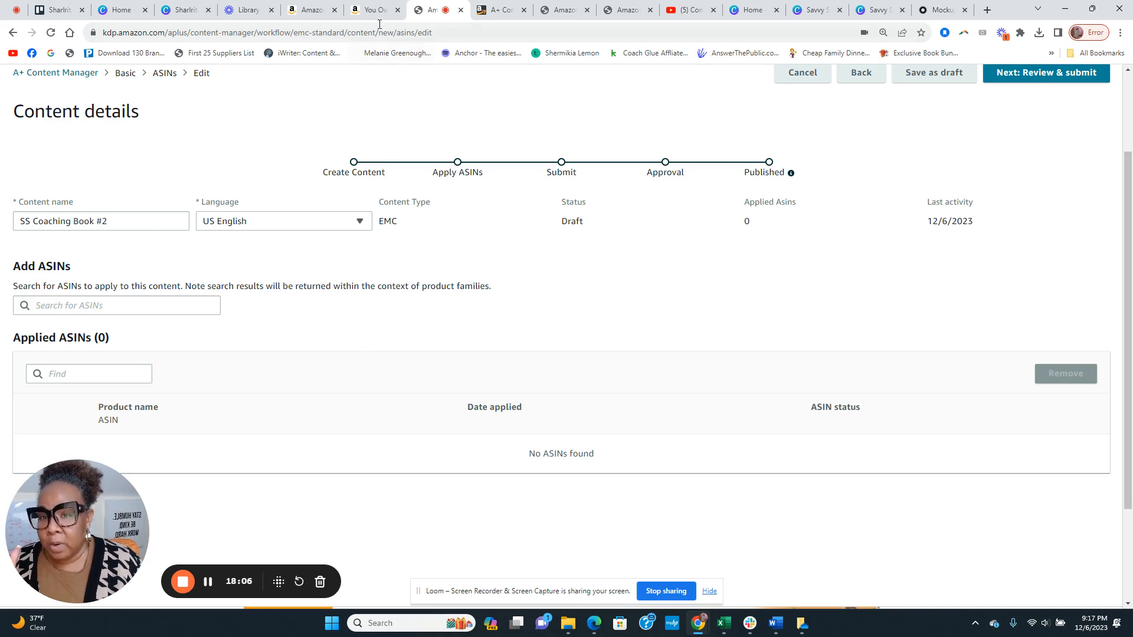
click(494, 18)
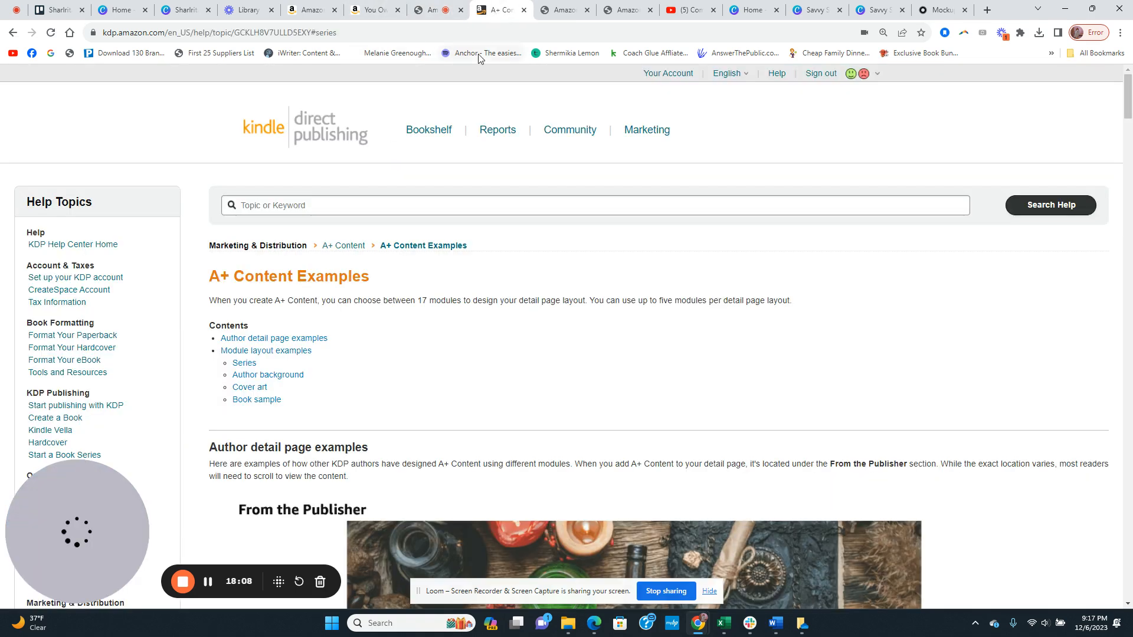
click(558, 12)
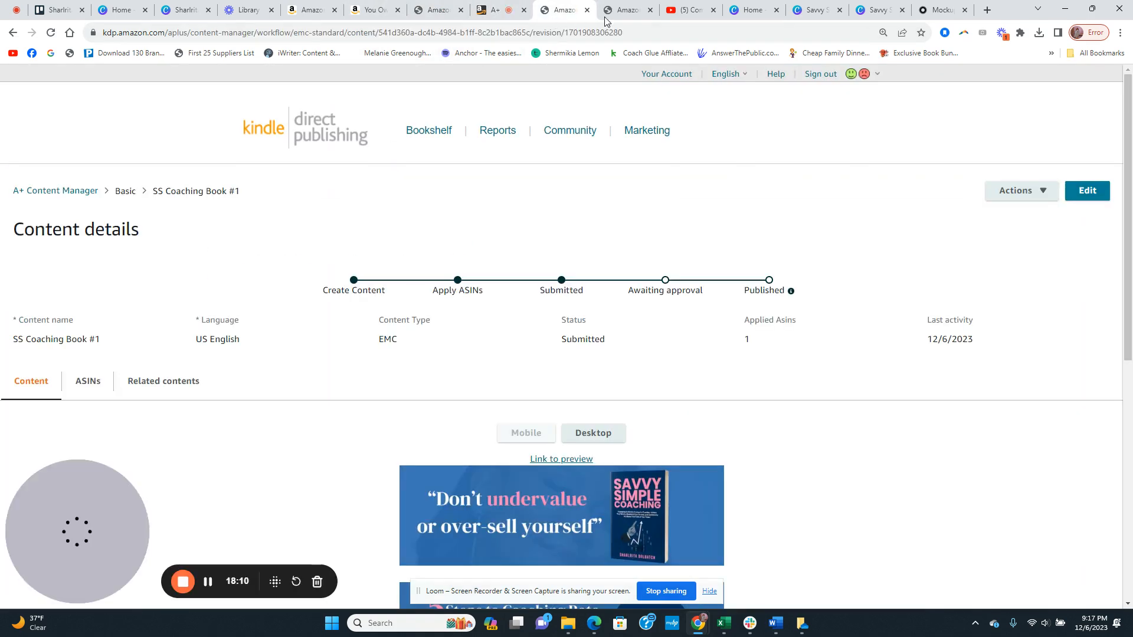
click(626, 13)
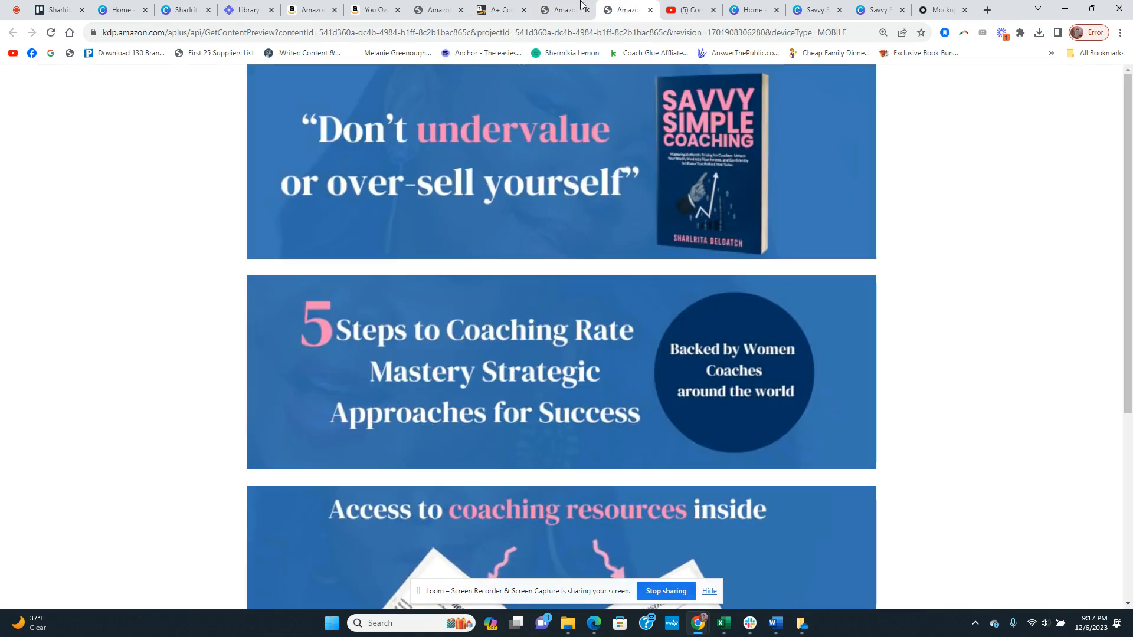
- Close the two Amazon product pages used as A+ Content examples and return to the draft's Apply ASINs page
click(313, 15)
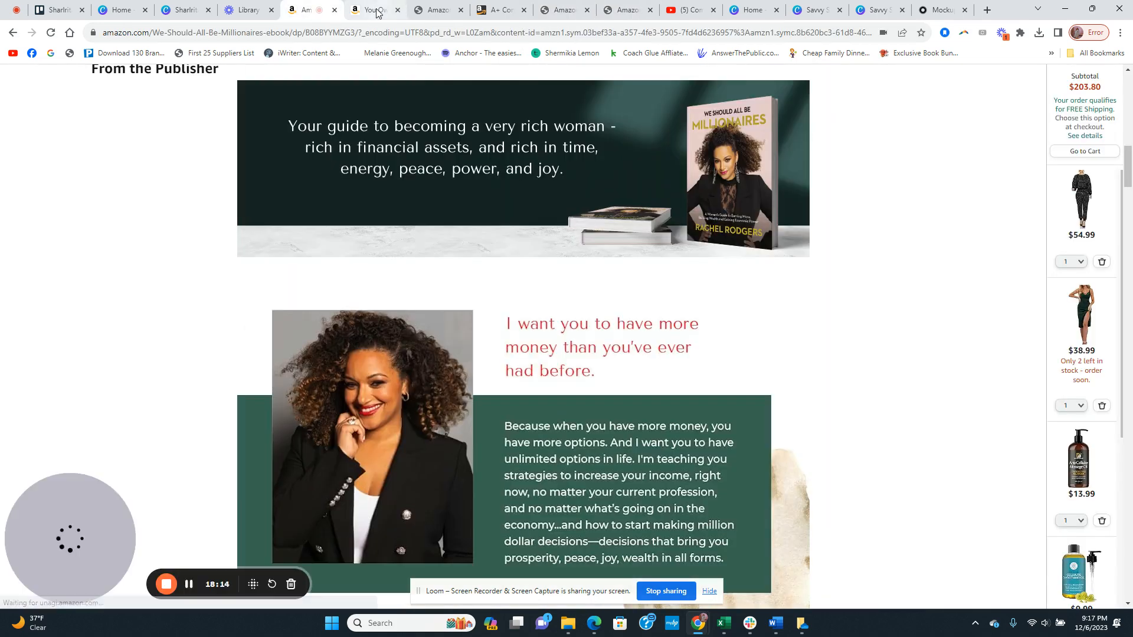
click(377, 12)
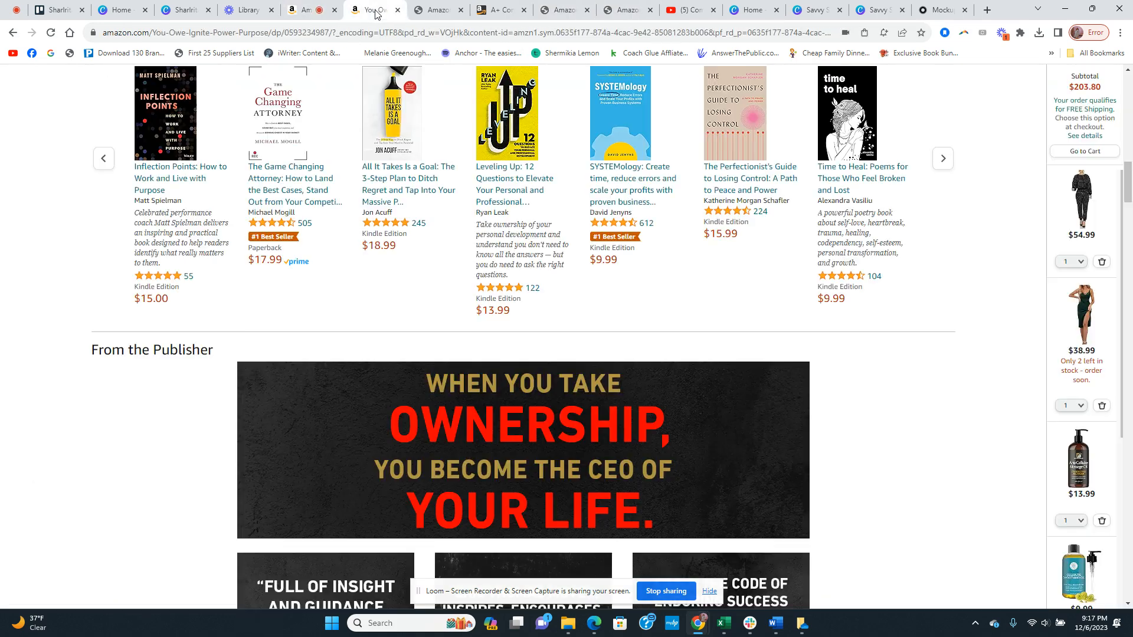
click(335, 13)
click(333, 12)
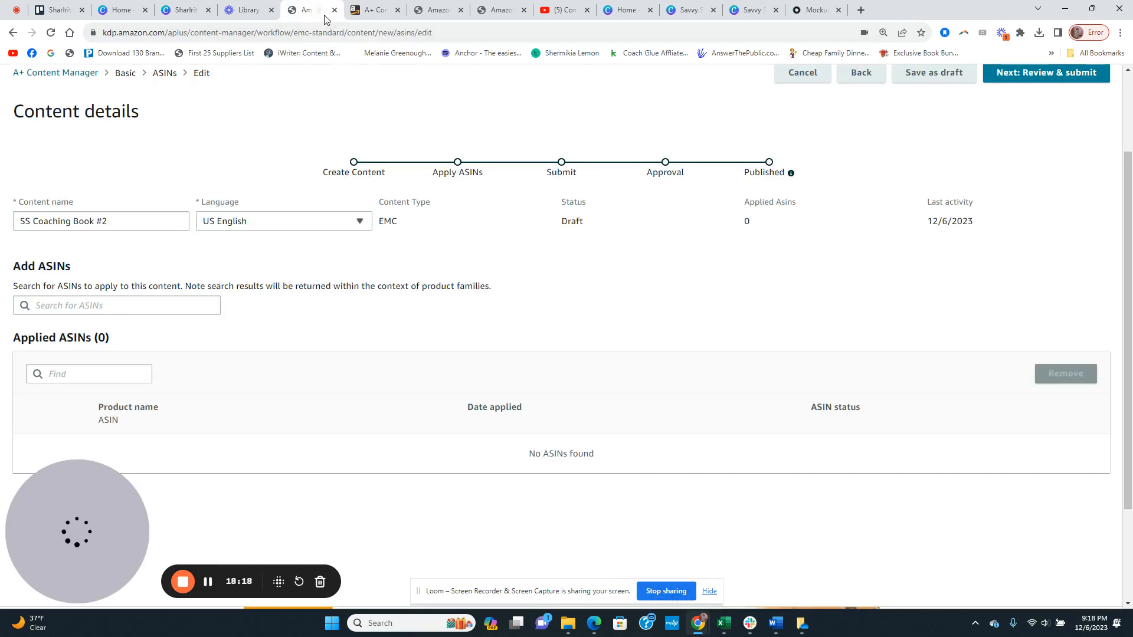
- Open the KDP Bookshelf and copy the ASIN of the live ebook "Savvy Simple Coaching: Transform Yo..."
click(371, 11)
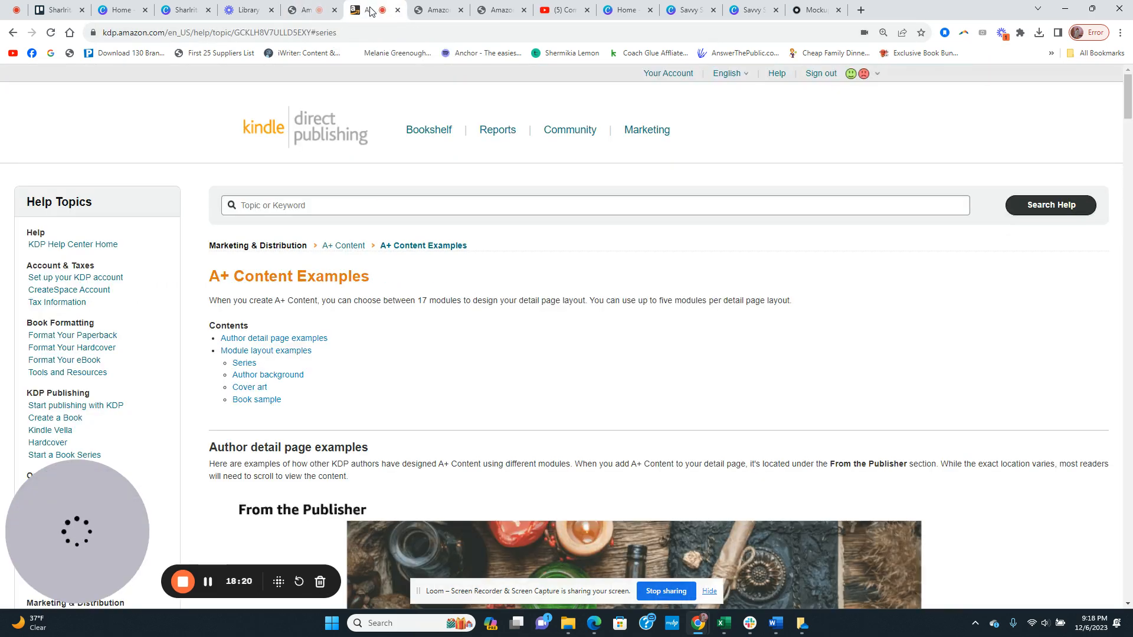
click(435, 130)
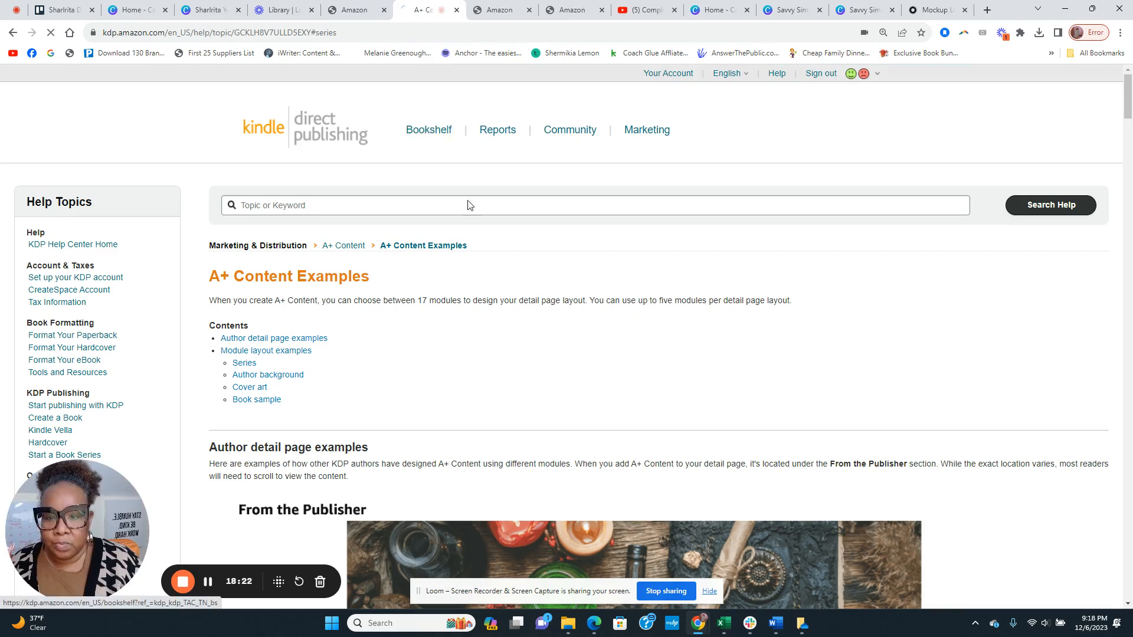
scroll(487, 291, down, 3)
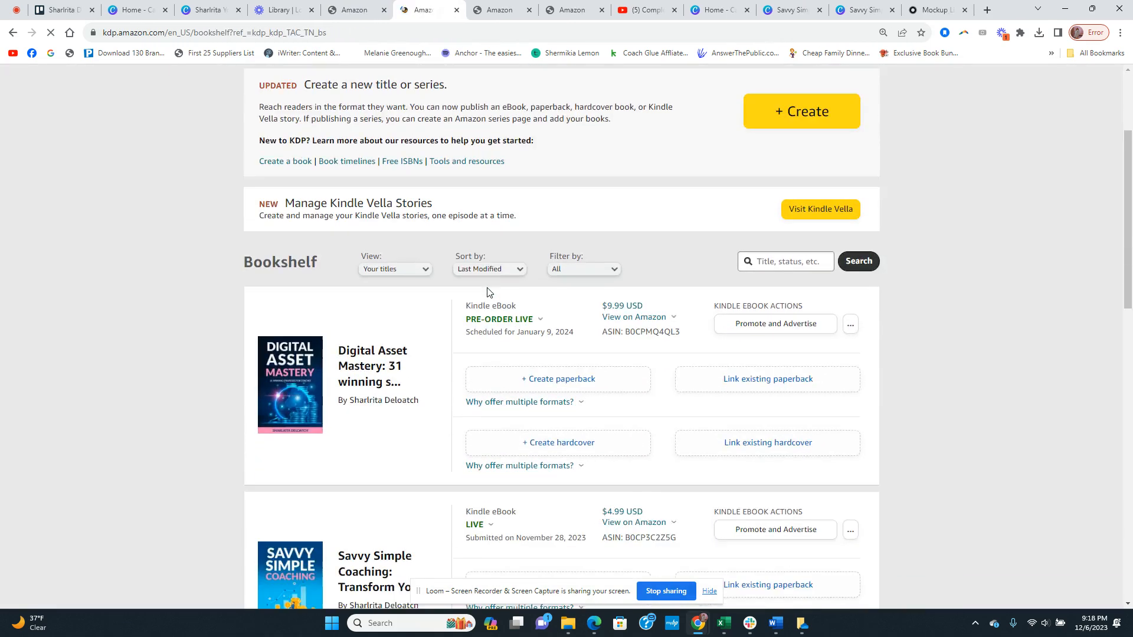
scroll(387, 277, down, 6)
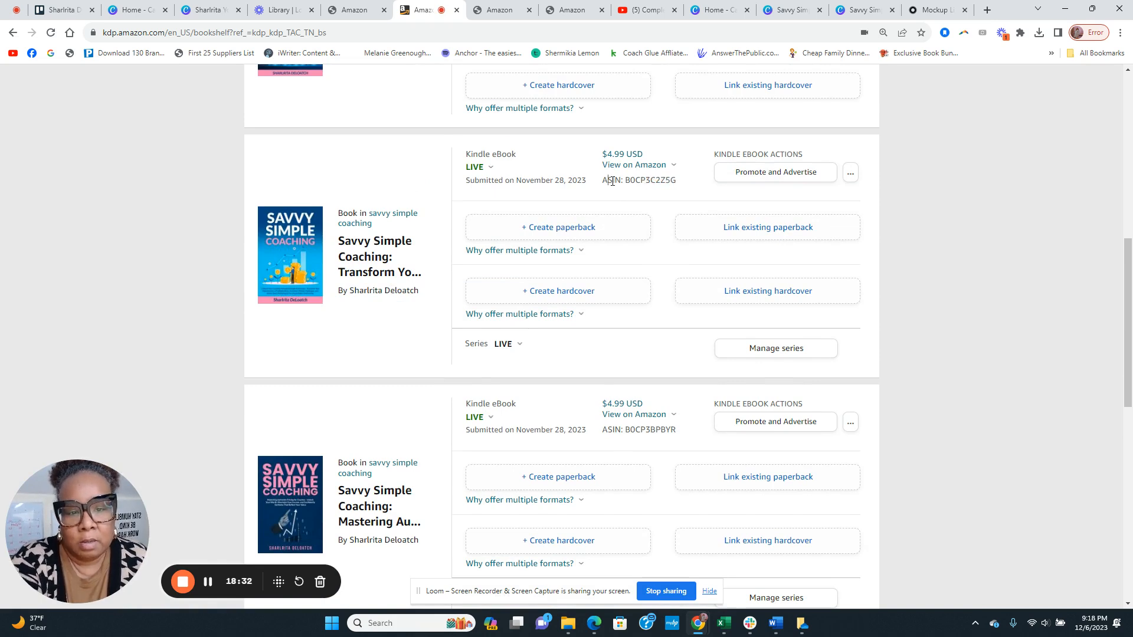
drag(674, 179, 624, 180)
right_click(648, 180)
click(652, 194)
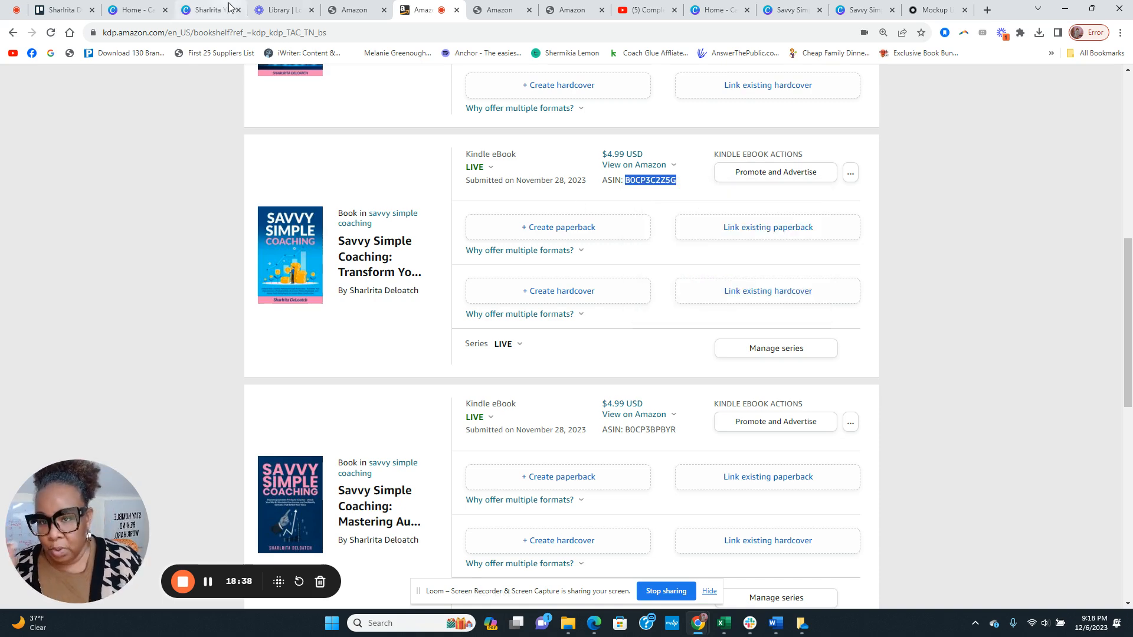
- Search the "SS Coaching Book #2" draft's ASINs for the copied B0CP3C2Z5G and pick the matching Savvy Simple Coaching ebook
click(357, 10)
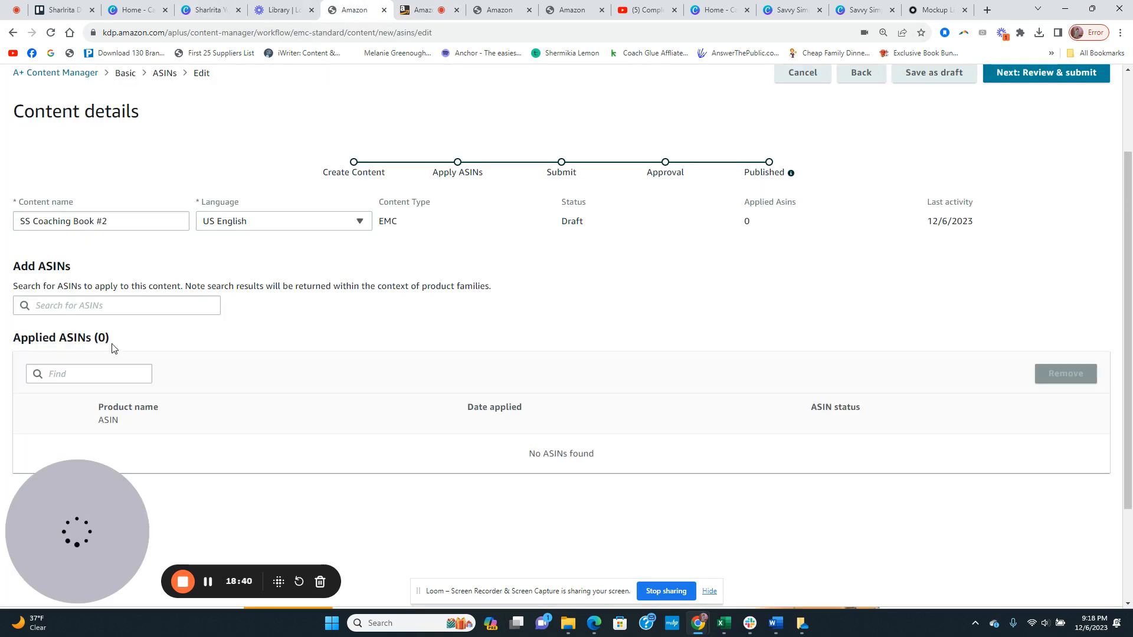
click(77, 312)
key(ctrl+v)
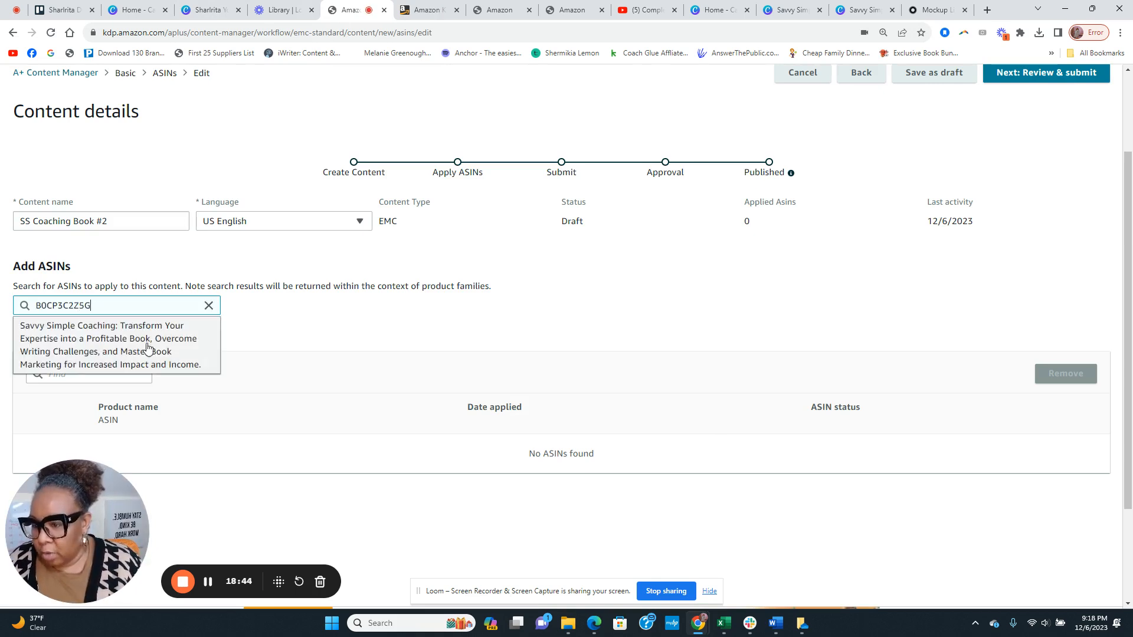
click(122, 350)
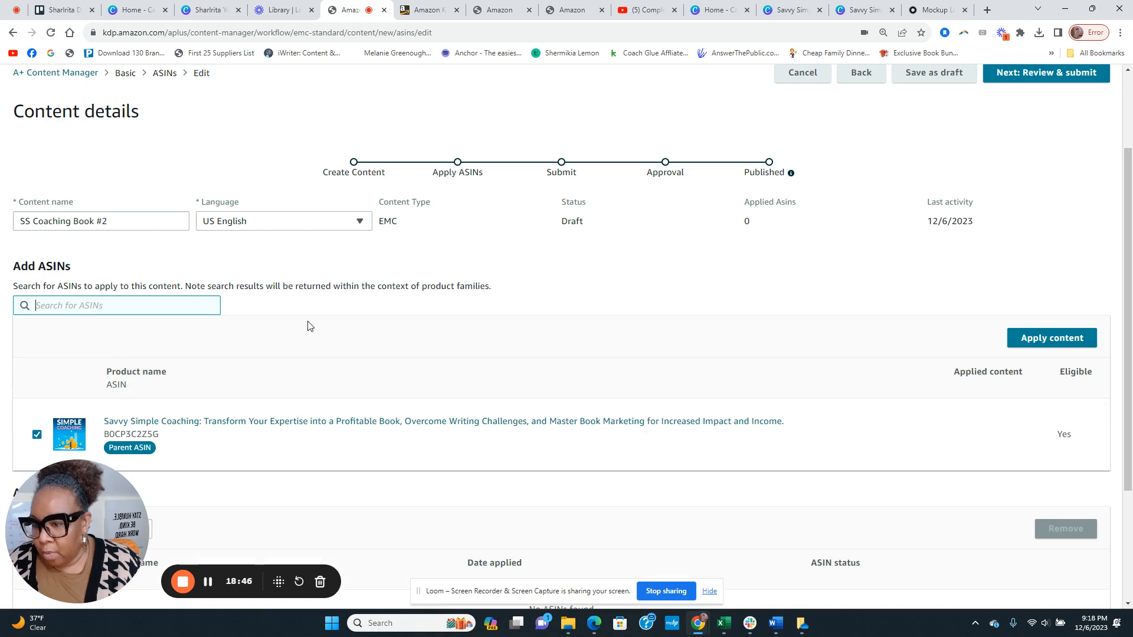
- Apply the content to the selected ebook's ASIN and proceed to the Review & submit stage
scroll(309, 326, down, 3)
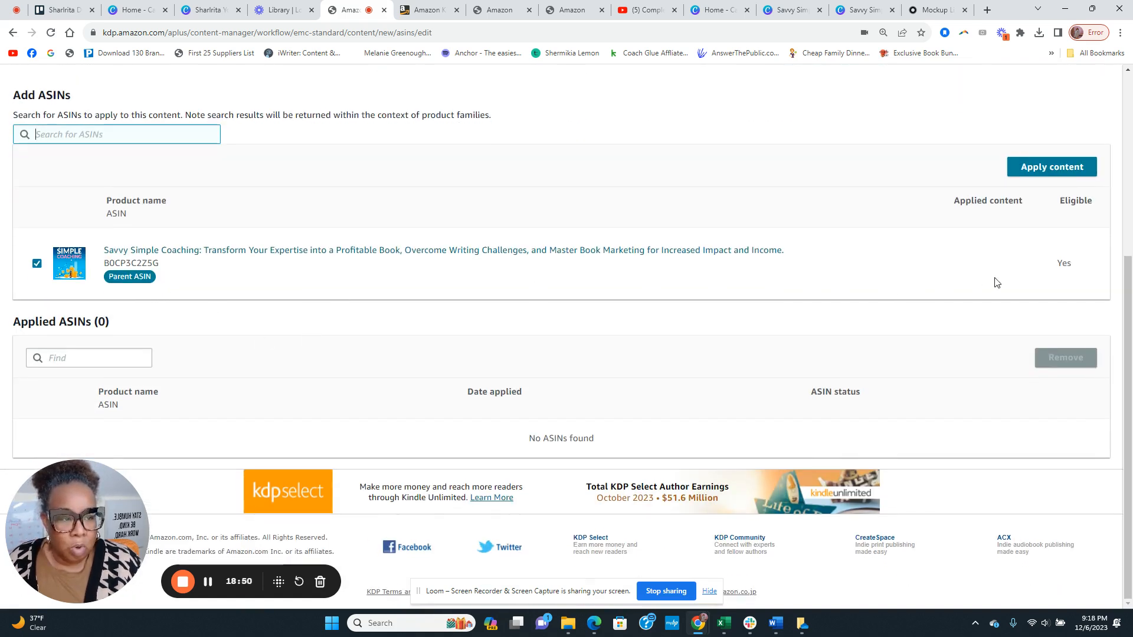
scroll(994, 281, up, 1)
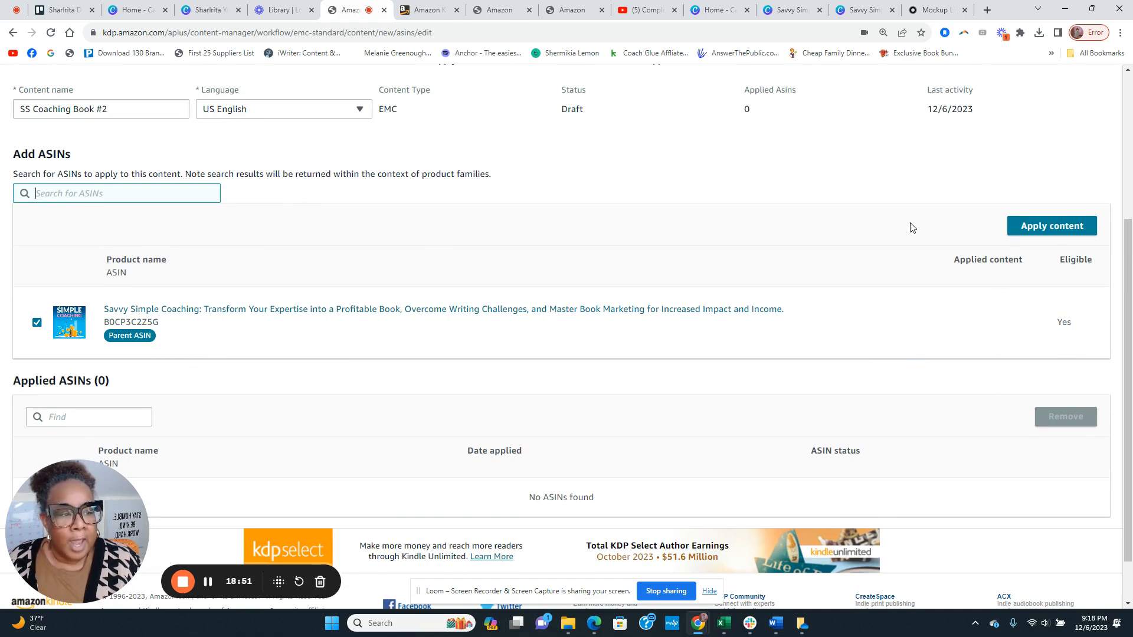
click(1058, 227)
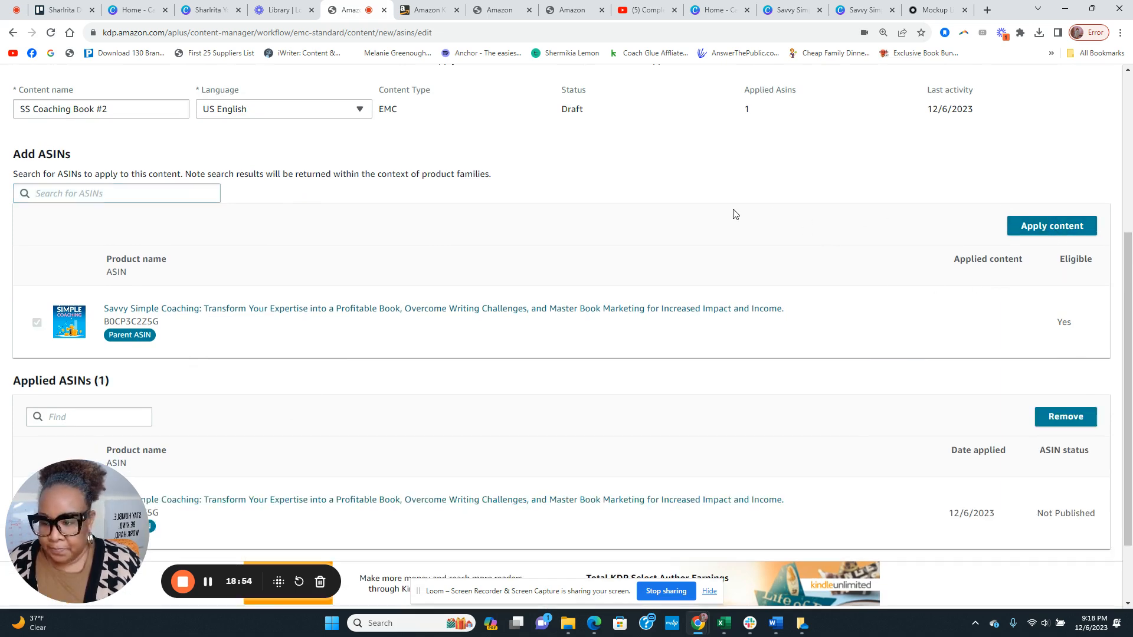
scroll(790, 255, down, 2)
scroll(791, 255, up, 7)
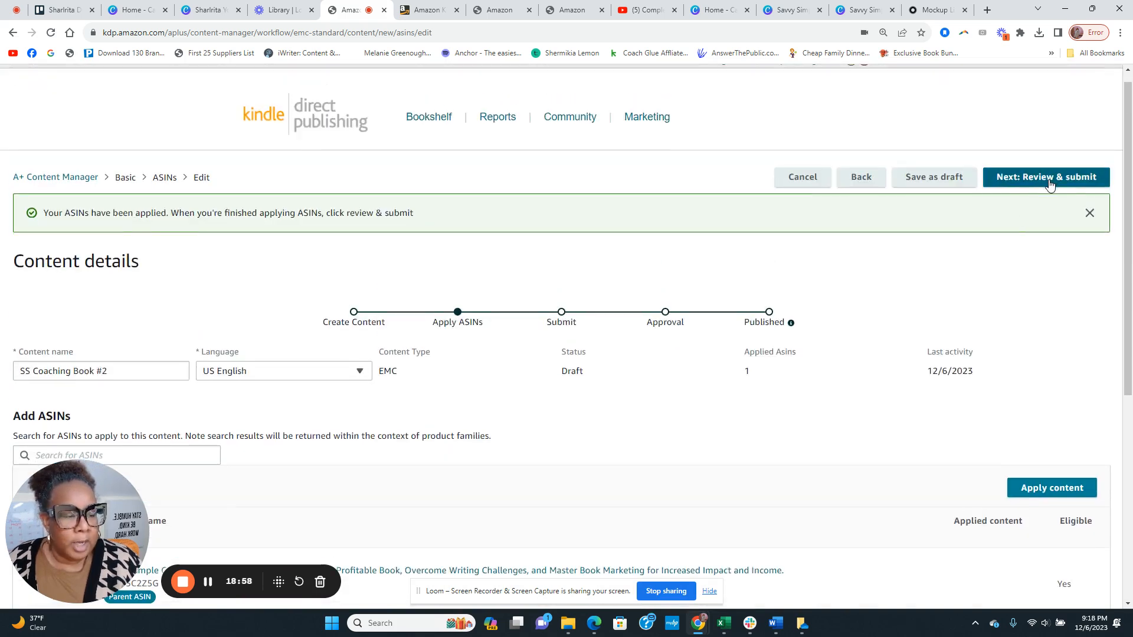
click(1048, 177)
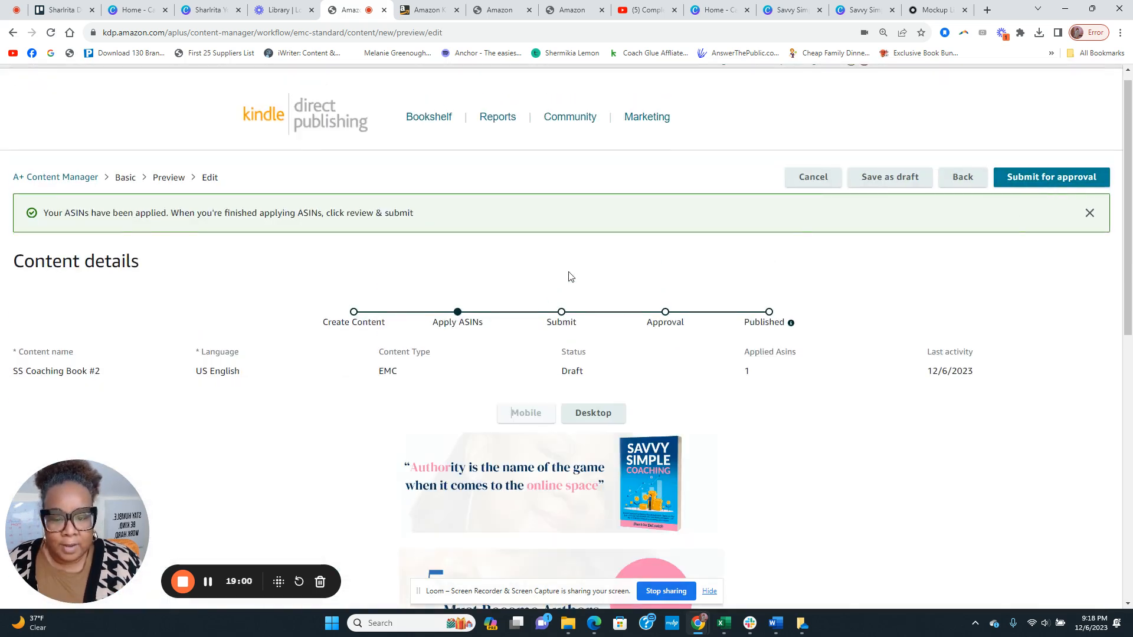
- Review the four banners in the mobile preview of "SS Coaching Book #2" and its applied ASIN
scroll(784, 350, down, 9)
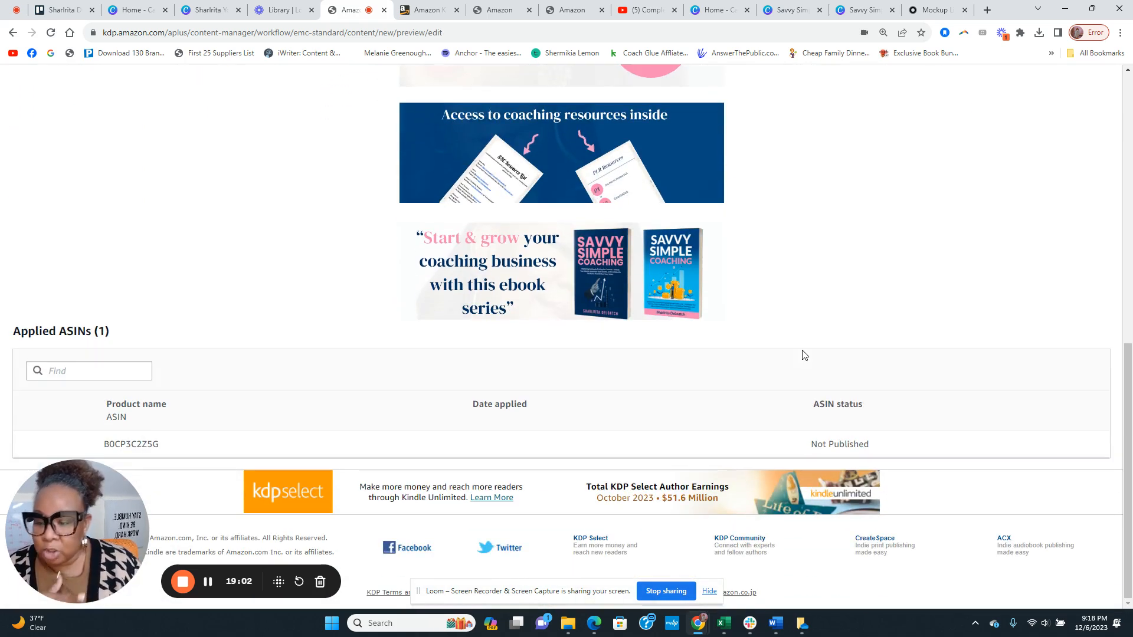
scroll(802, 354, up, 8)
scroll(802, 355, down, 1)
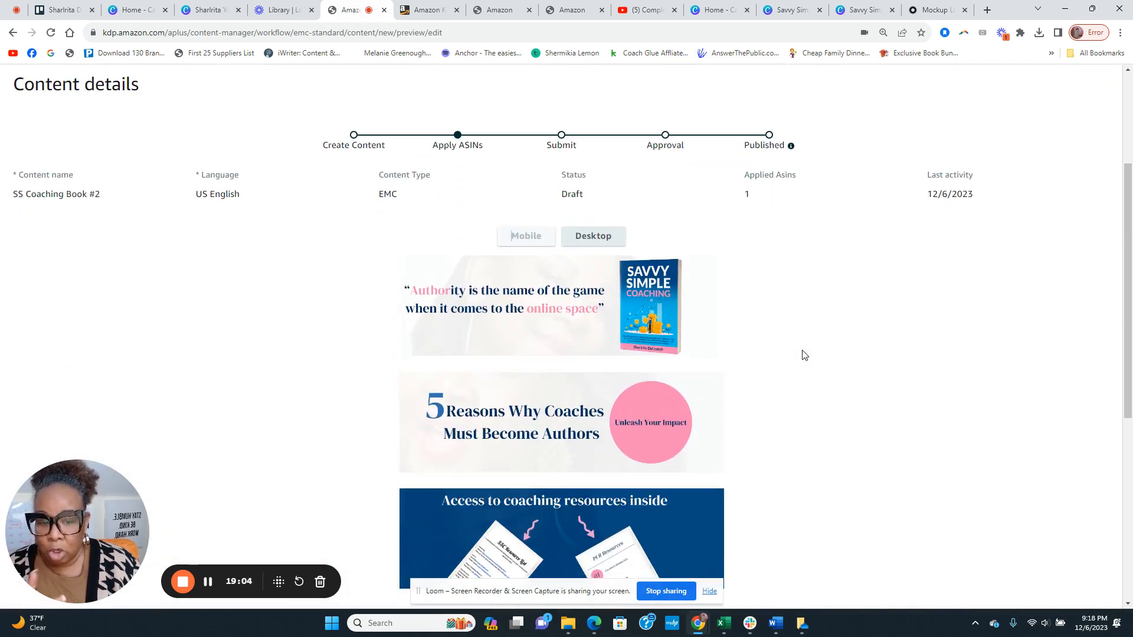
scroll(803, 354, down, 5)
scroll(802, 355, up, 4)
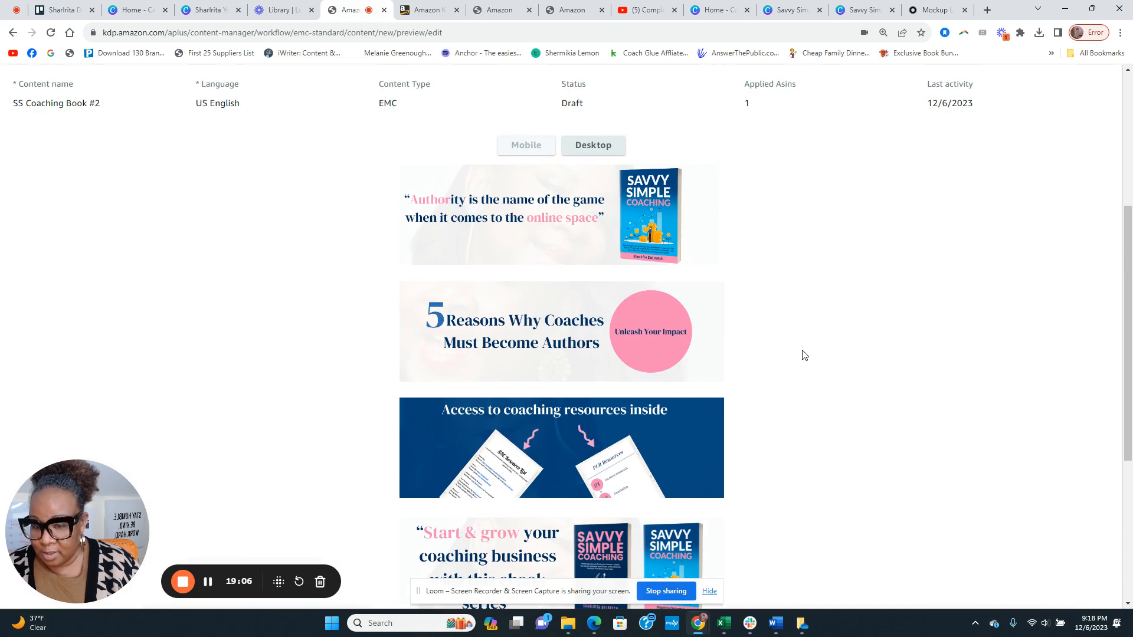
scroll(802, 354, up, 1)
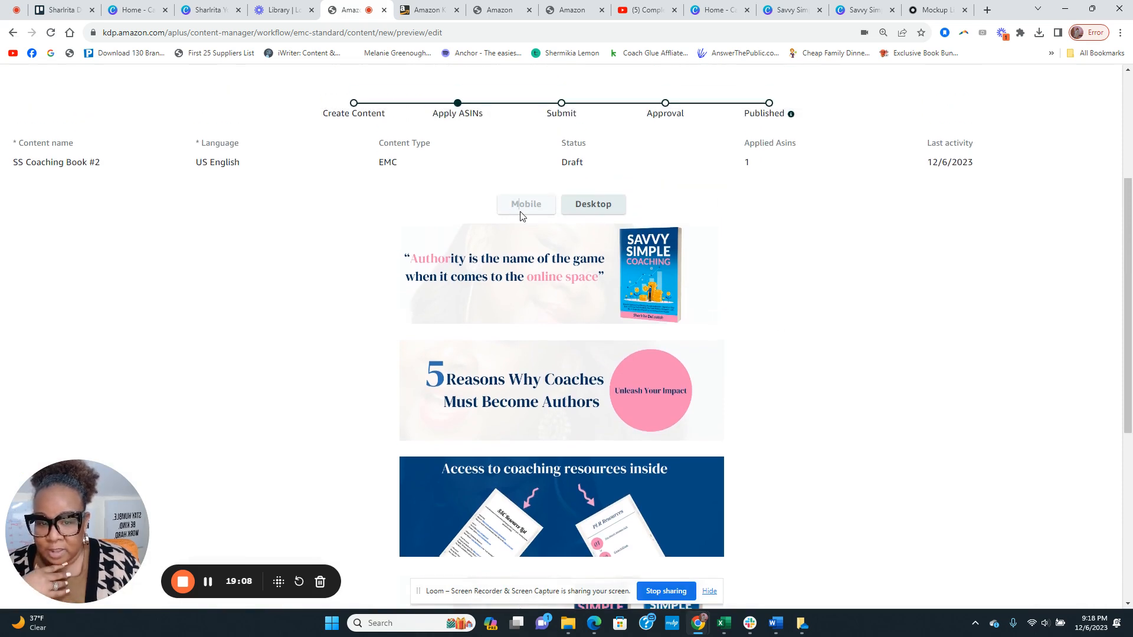
- Check all four banners of "SS Coaching Book #2" in the desktop preview and return to the mobile preview
click(571, 211)
scroll(674, 265, down, 12)
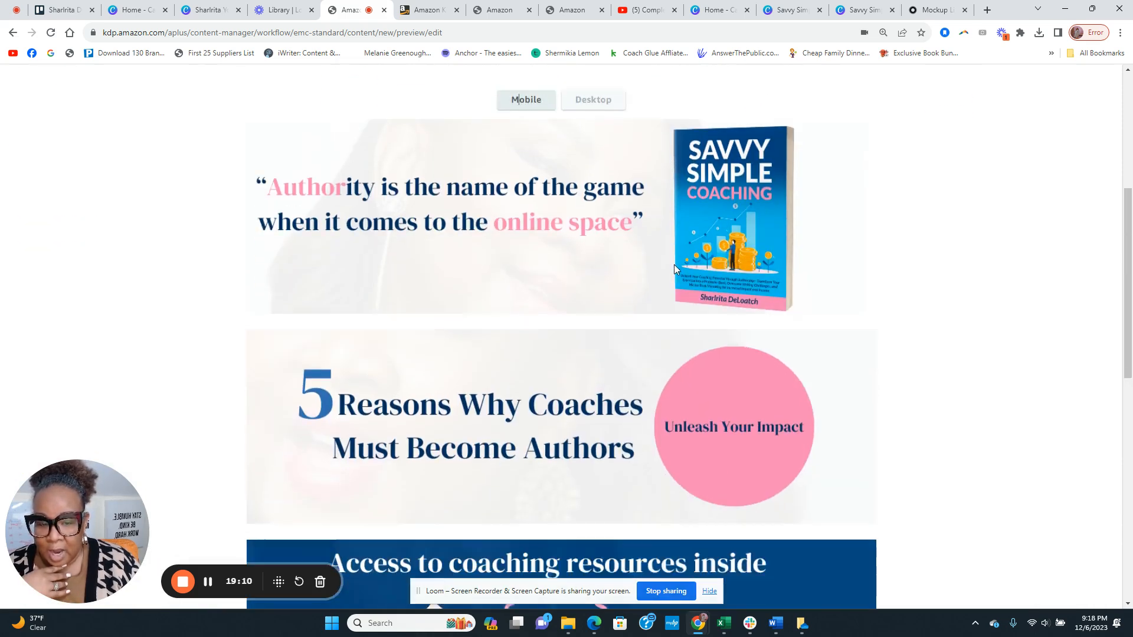
scroll(680, 294, up, 12)
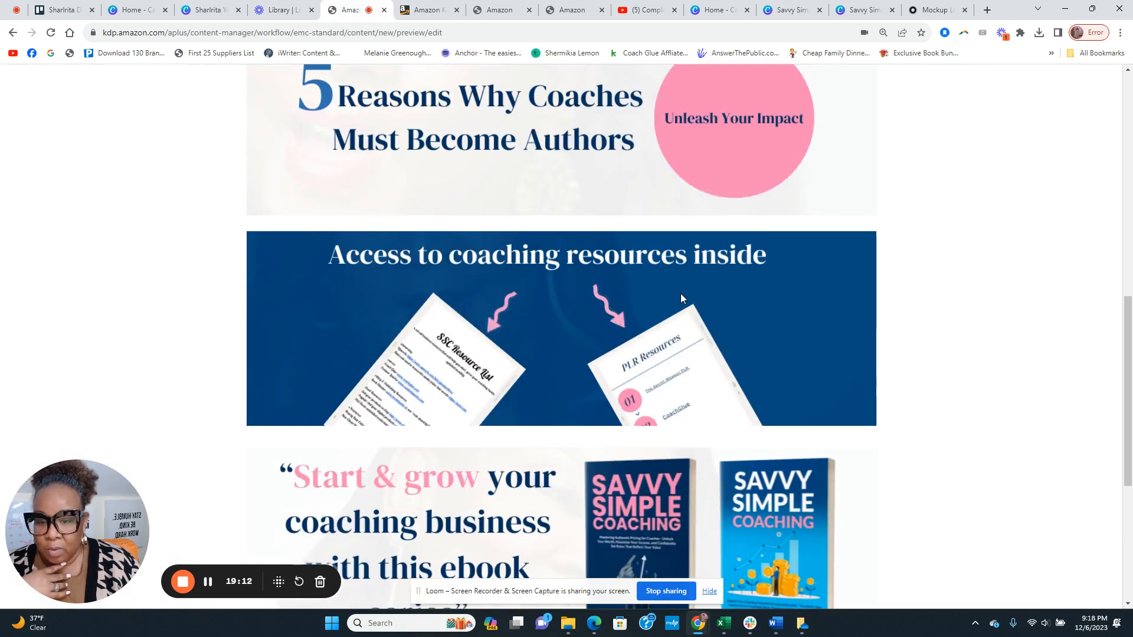
scroll(681, 293, down, 12)
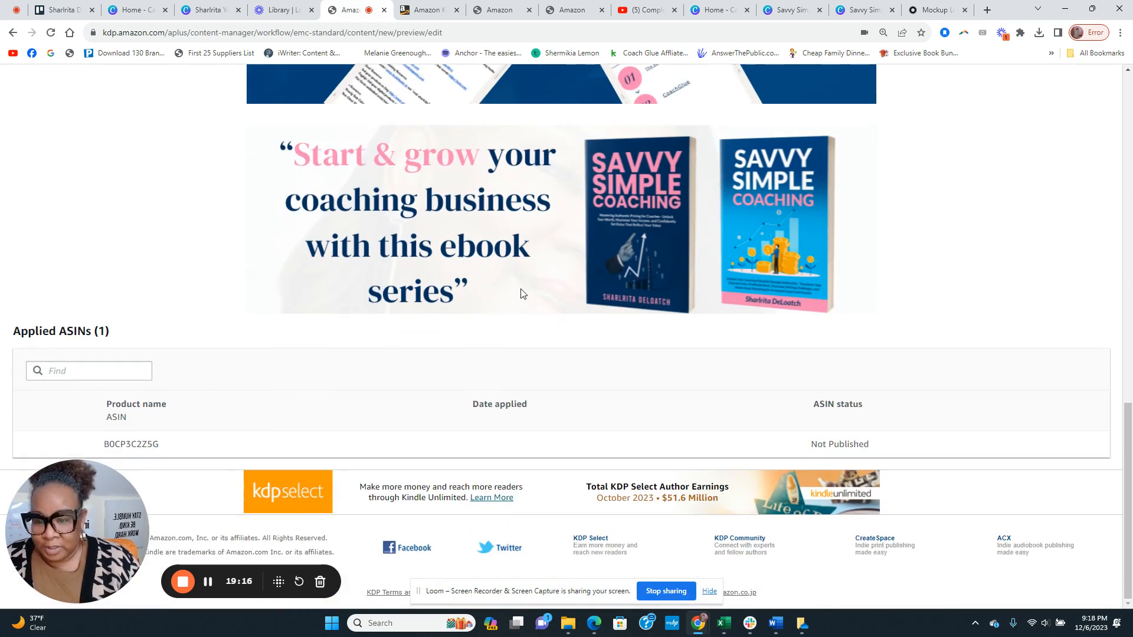
scroll(520, 293, up, 12)
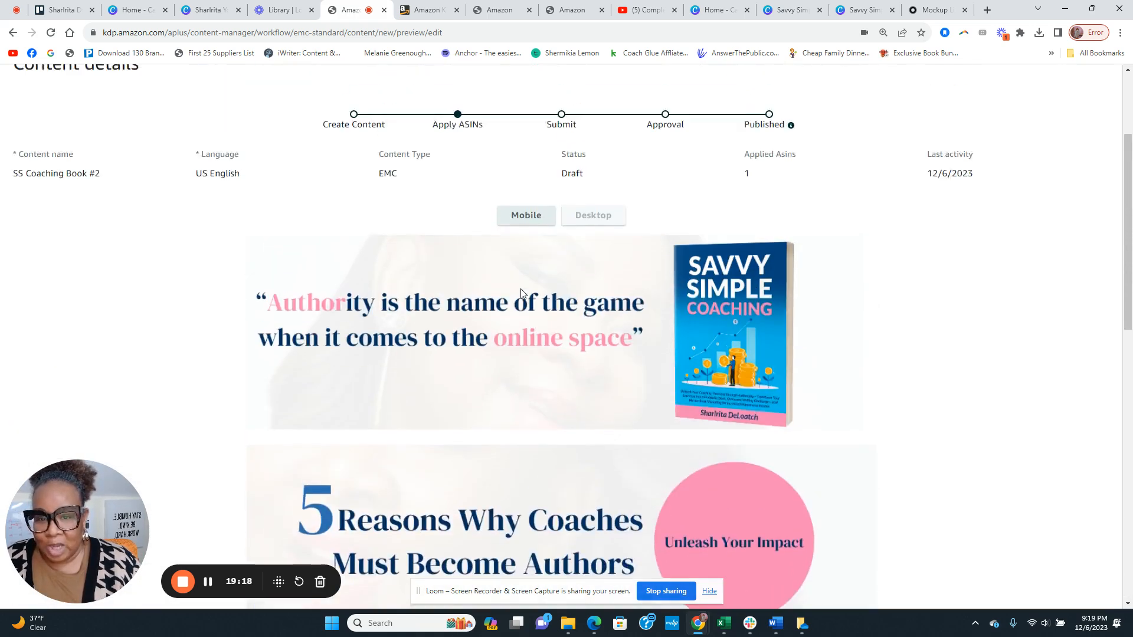
scroll(521, 293, up, 1)
click(521, 293)
scroll(755, 328, down, 1)
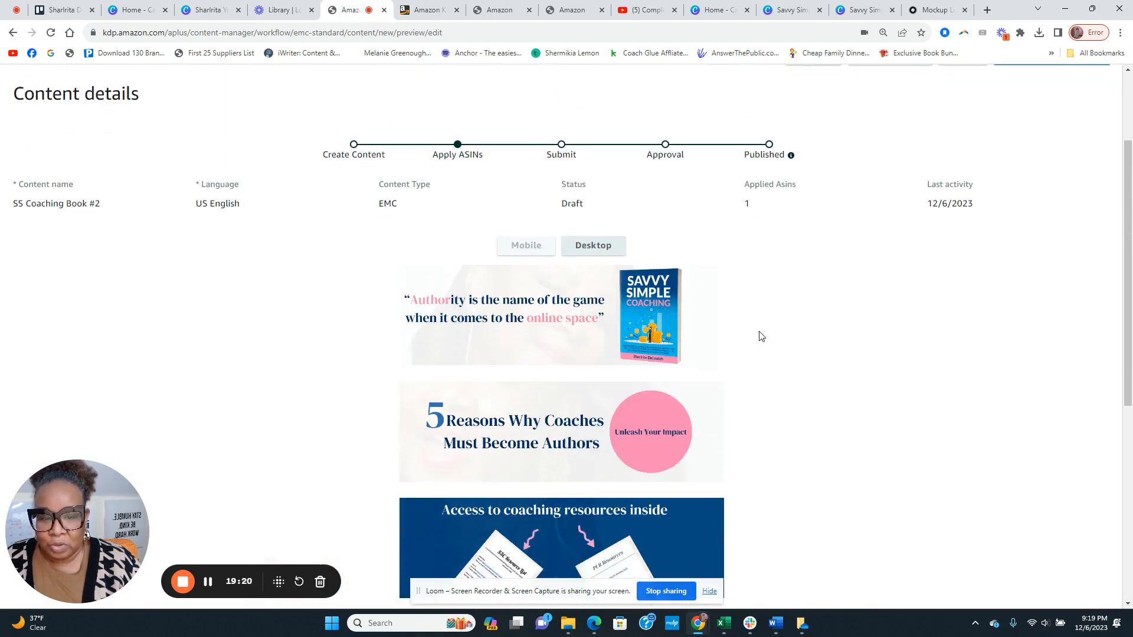
scroll(760, 337, up, 1)
- Open the submitted "SS Coaching Book #1" content and examine its banners in the mobile and desktop previews
click(494, 9)
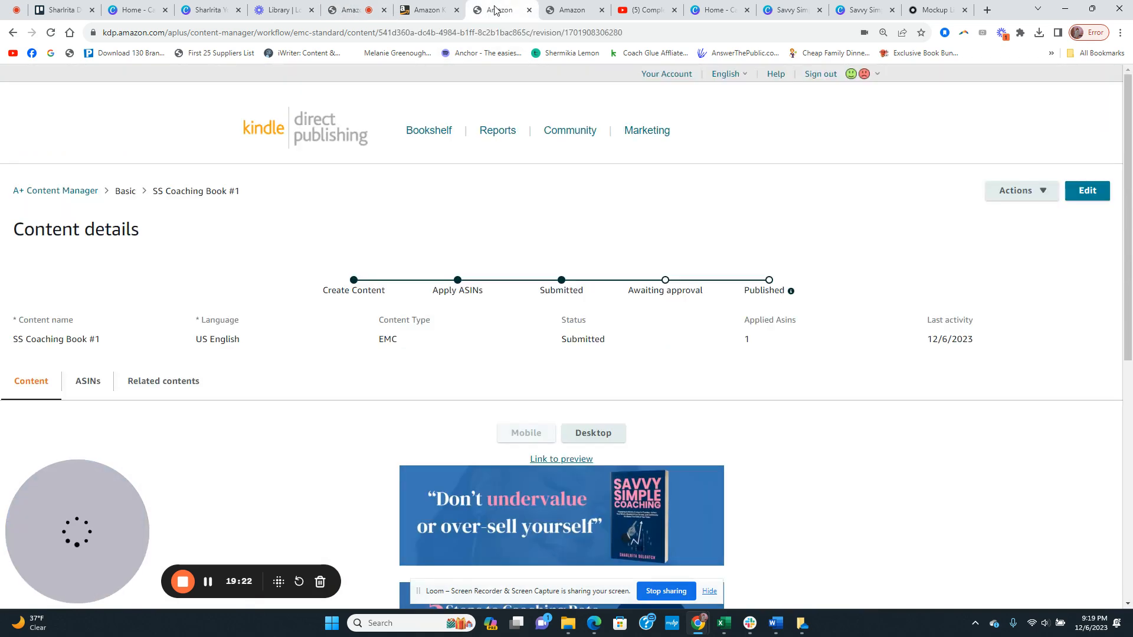
scroll(398, 369, down, 5)
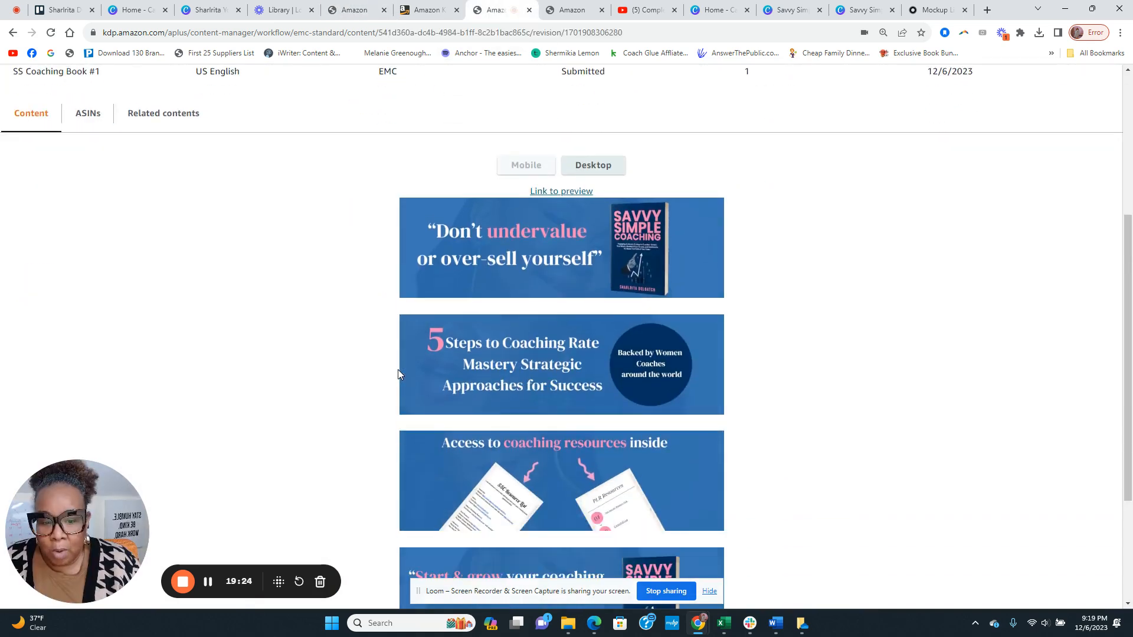
scroll(397, 369, down, 3)
scroll(398, 371, up, 7)
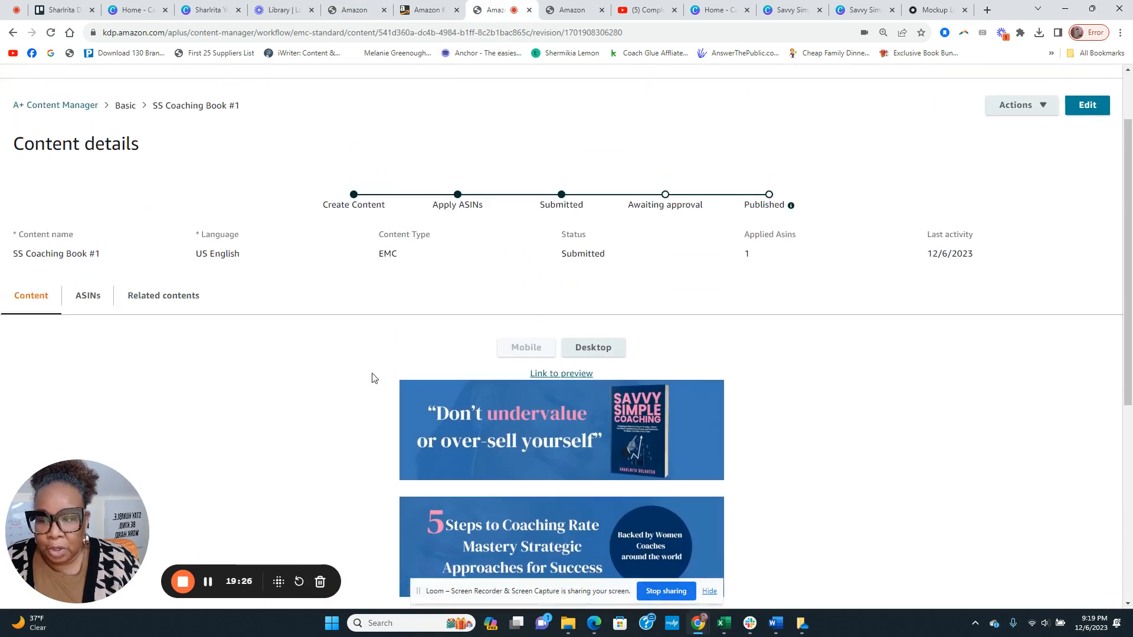
scroll(372, 377, down, 2)
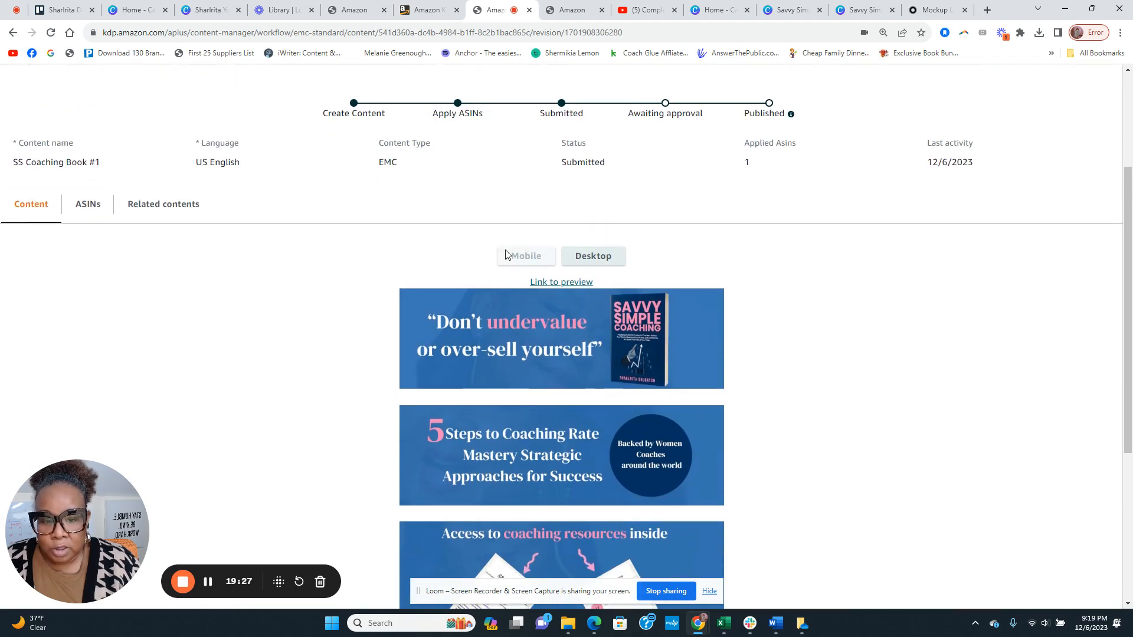
click(537, 253)
scroll(708, 278, down, 3)
scroll(714, 280, down, 8)
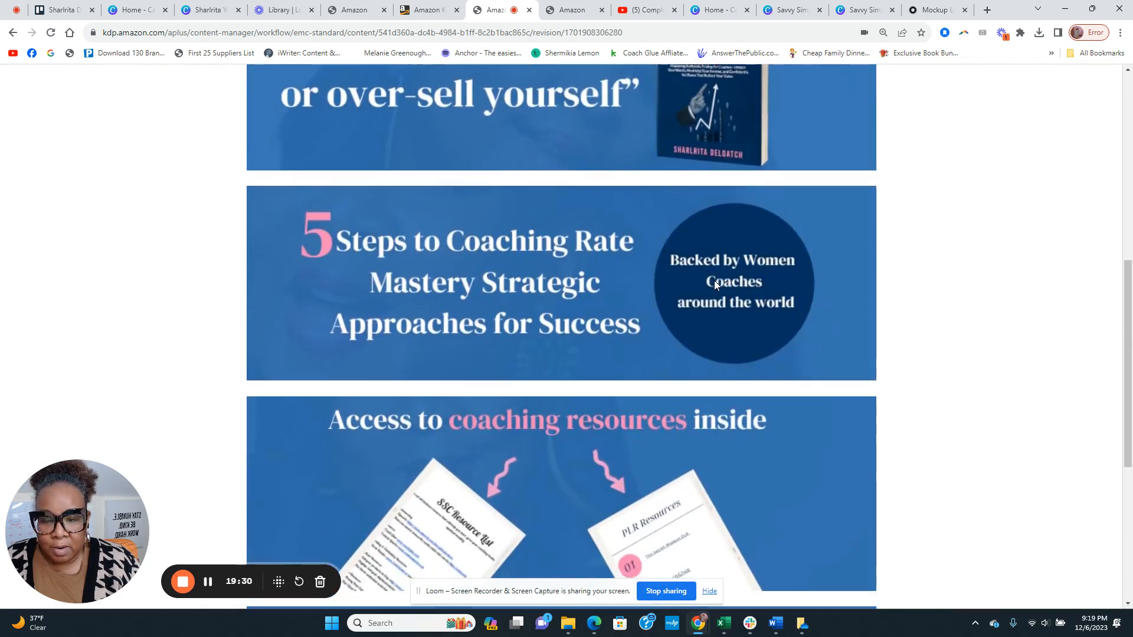
- Return to the "SS Coaching Book #2" draft, submit it for approval and confirm the submission
scroll(718, 293, up, 9)
scroll(719, 294, up, 5)
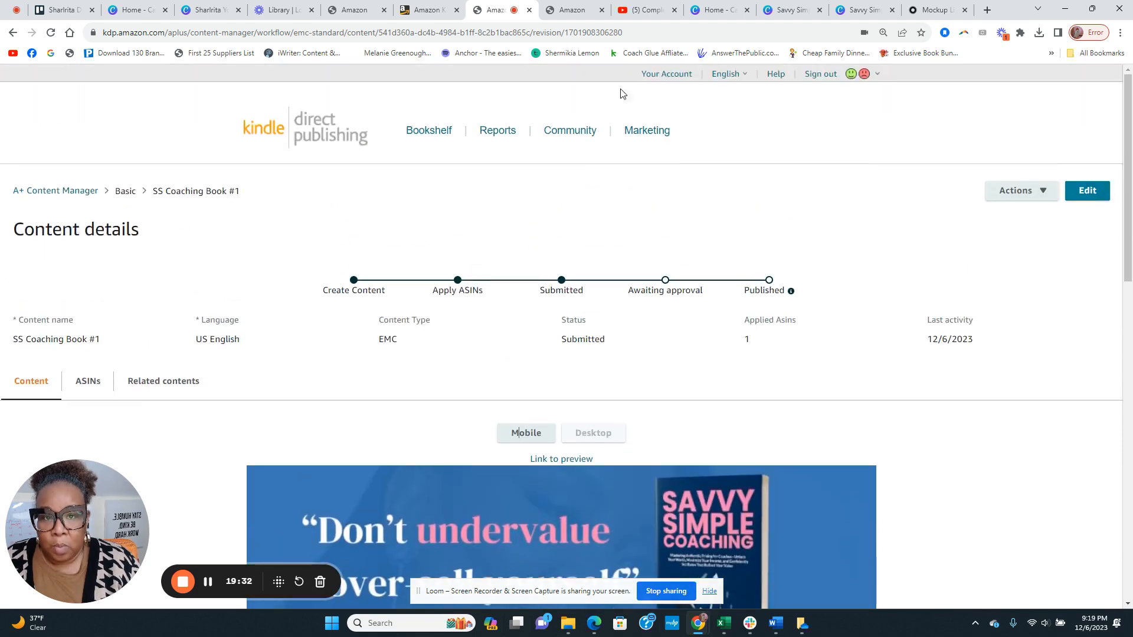
click(428, 9)
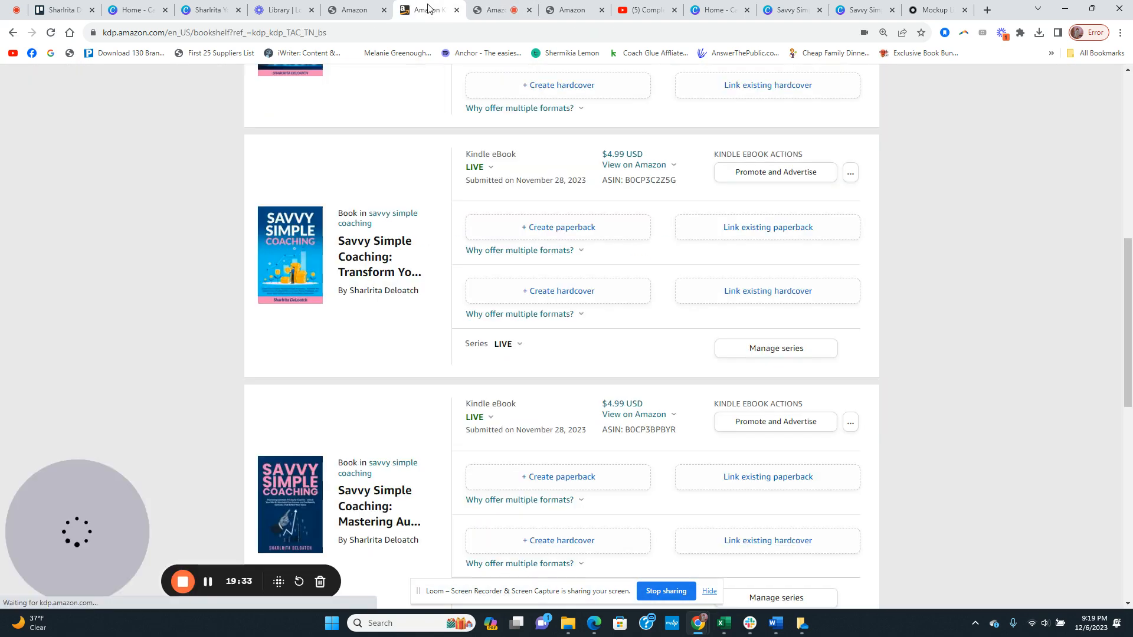
click(341, 13)
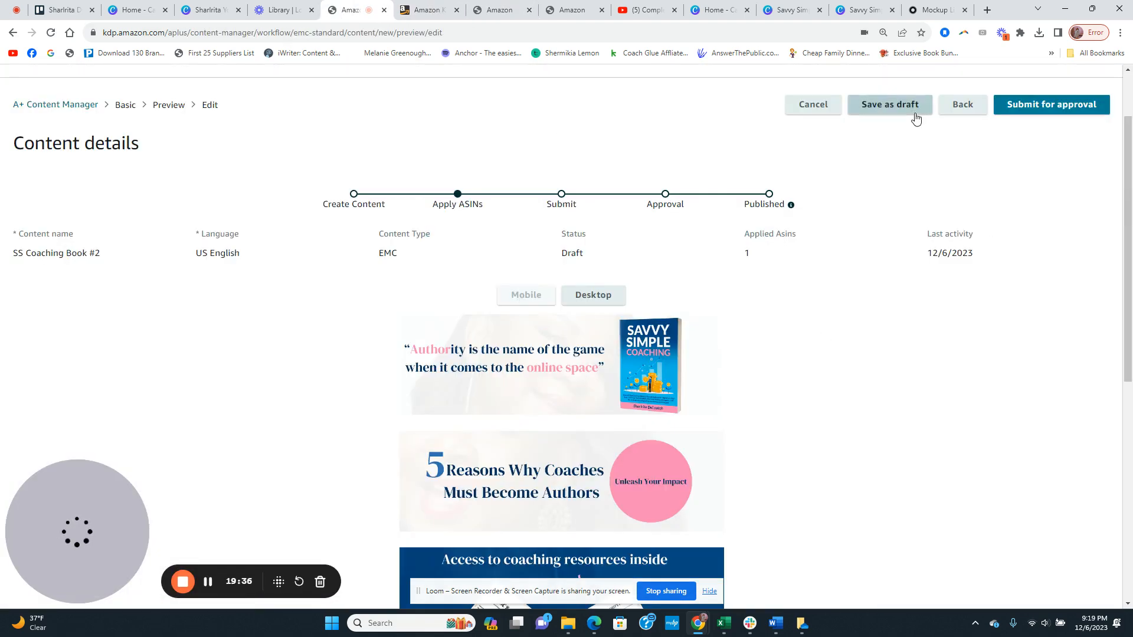
click(1061, 114)
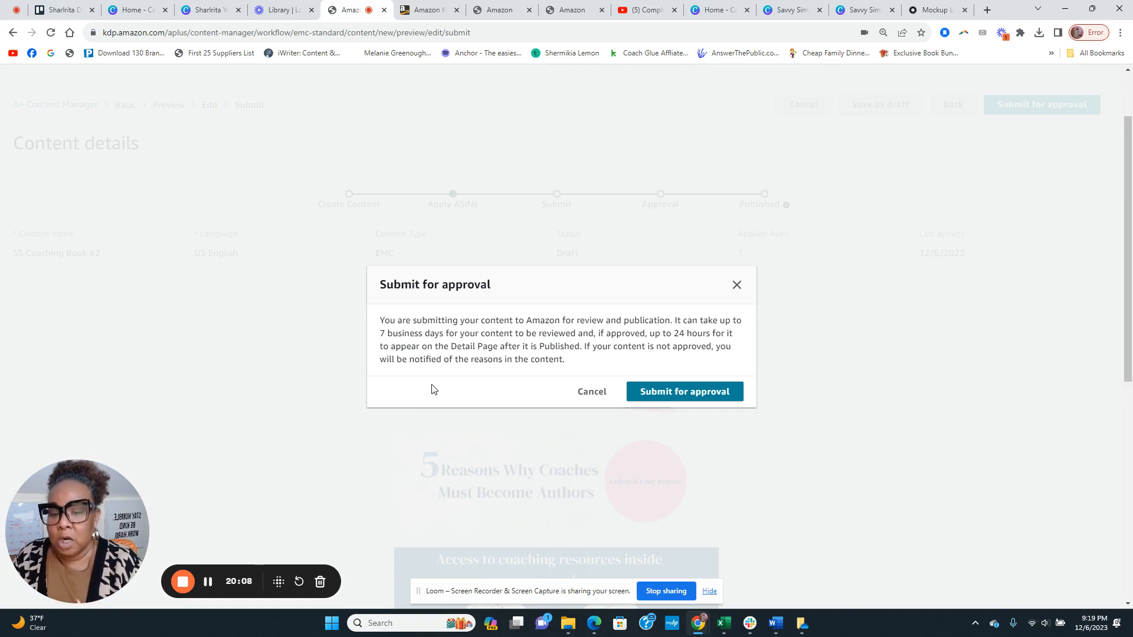
click(671, 394)
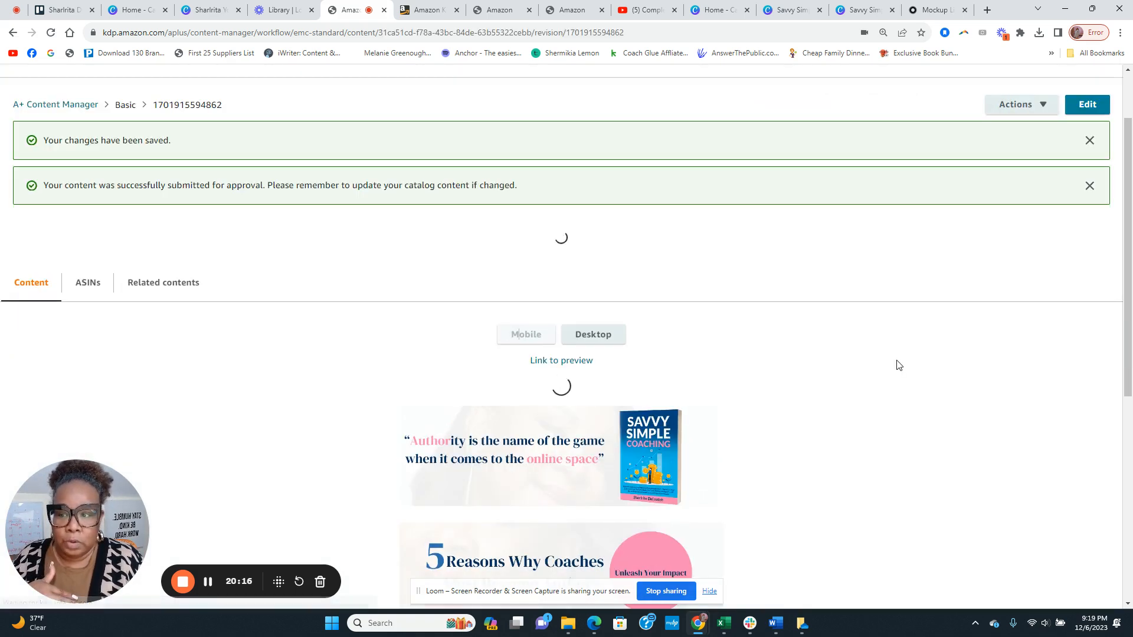
- Look over the submitted "SS Coaching Book #2" content's status details and its four banners in the mobile preview
scroll(348, 392, down, 5)
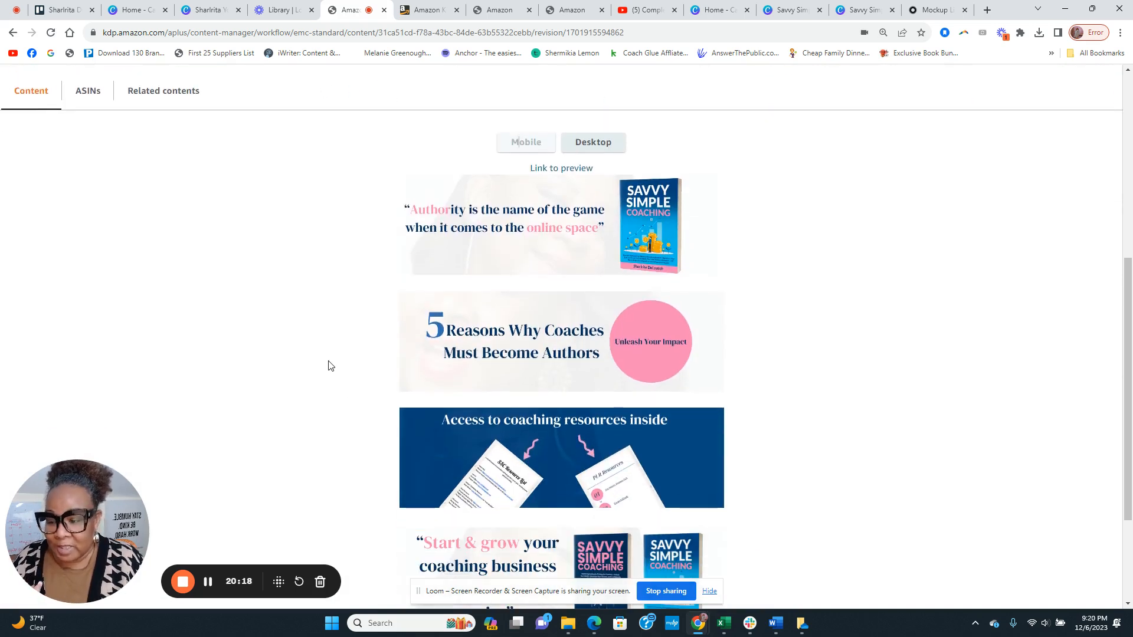
scroll(329, 366, down, 2)
scroll(329, 365, up, 3)
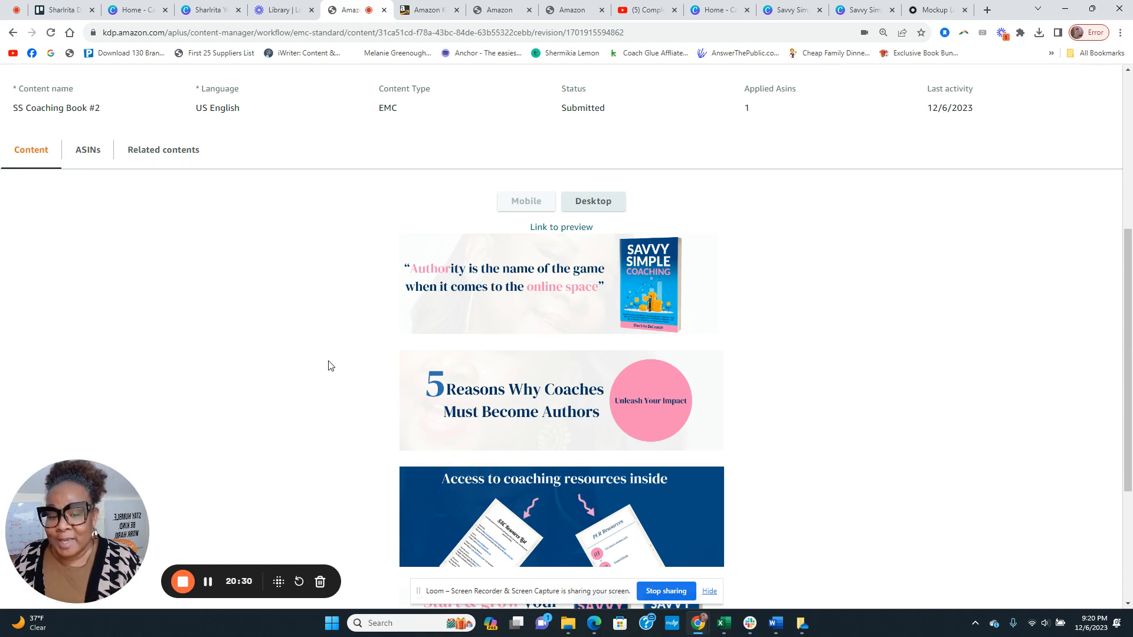
scroll(440, 336, down, 1)
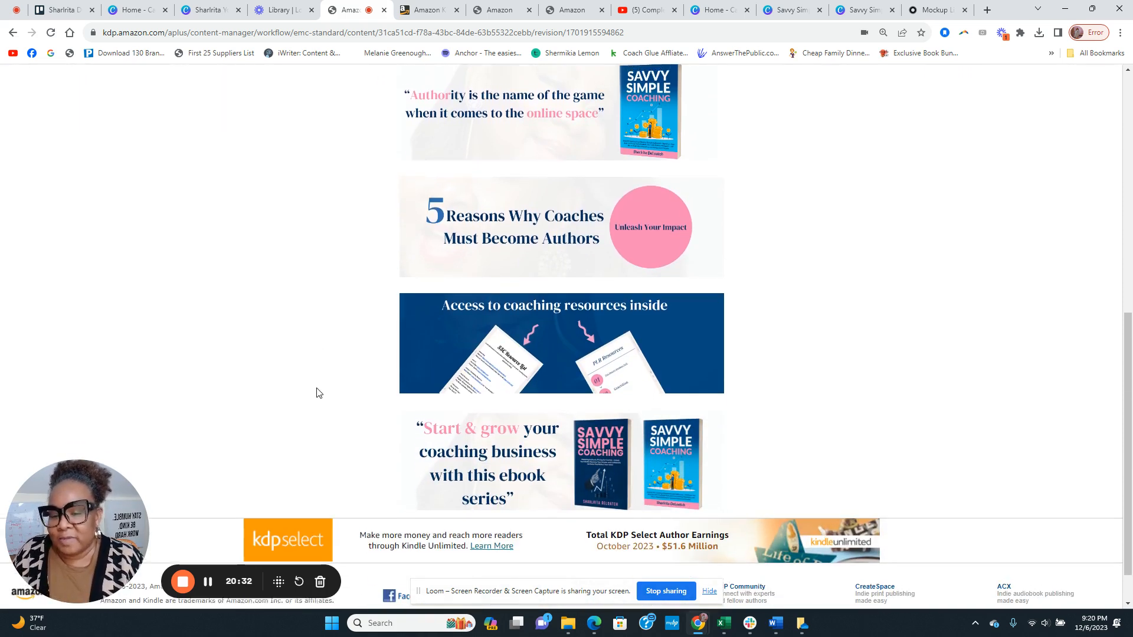
scroll(314, 391, up, 1)
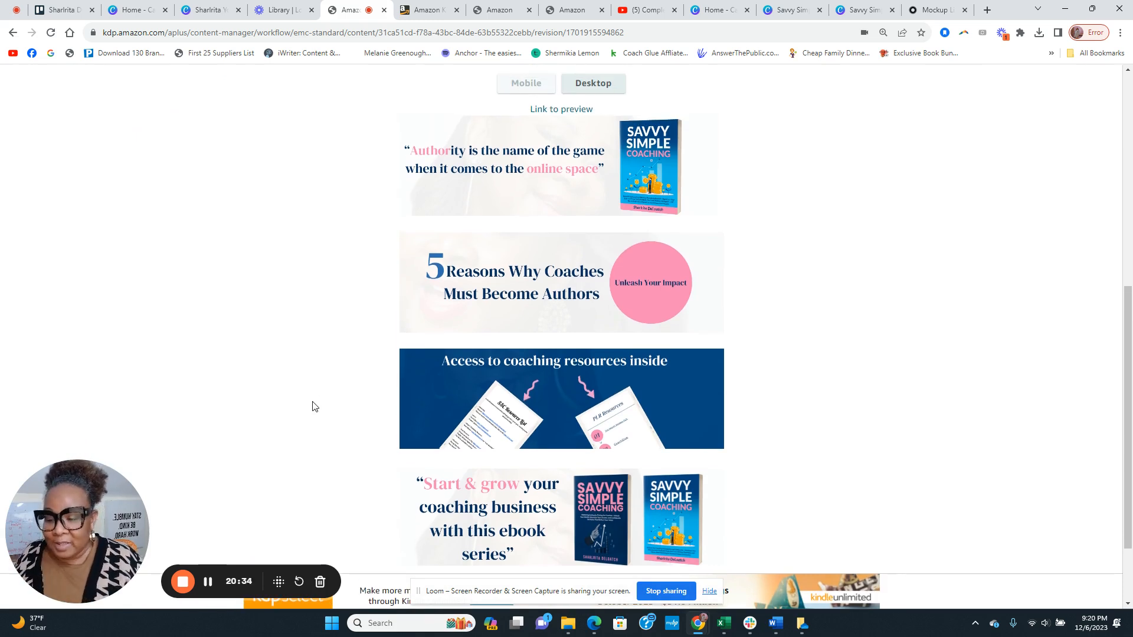